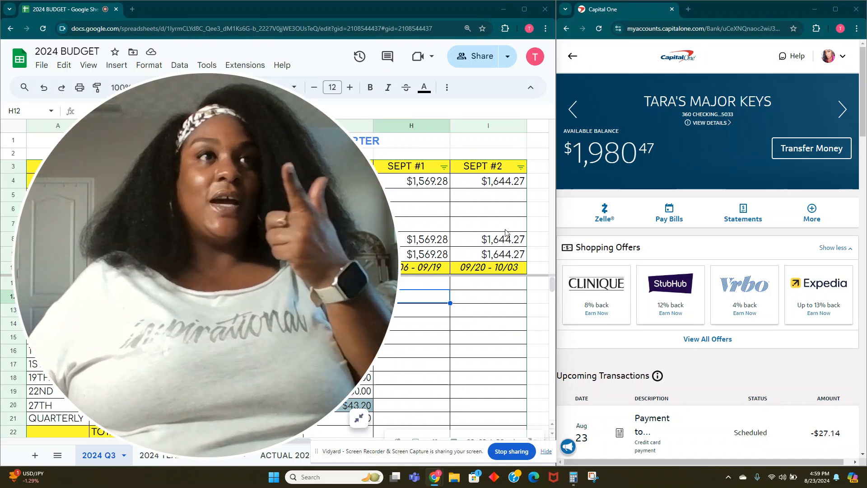
click(359, 417)
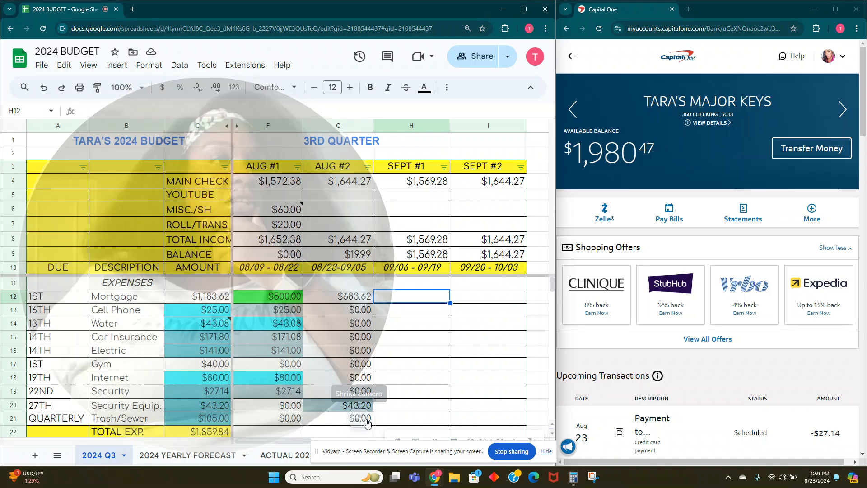
drag(63, 415, 30, 102)
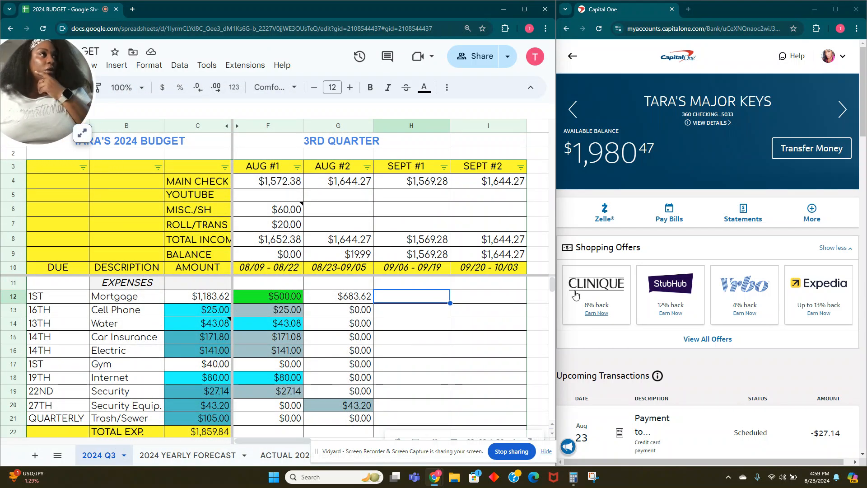
Review the AUG #1 column of the 2024 Q3 budget, from the expenses through debt and the sinking-fund categories.
drag(344, 335, 319, 326)
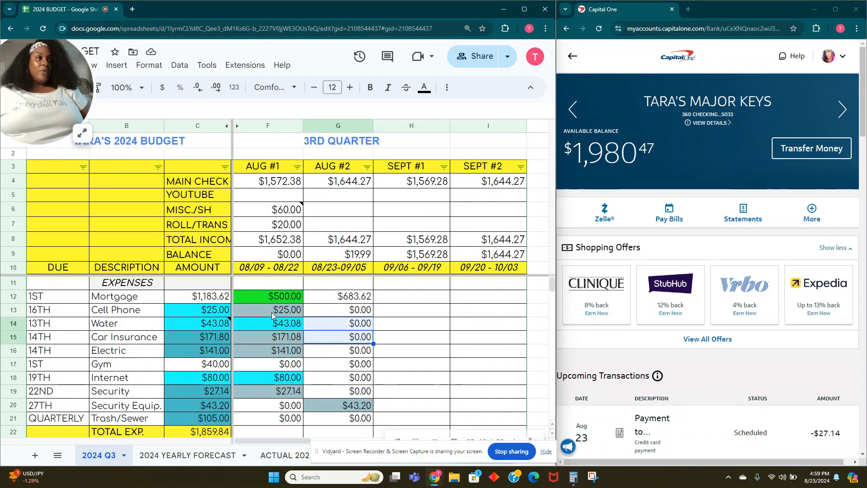
click(279, 296)
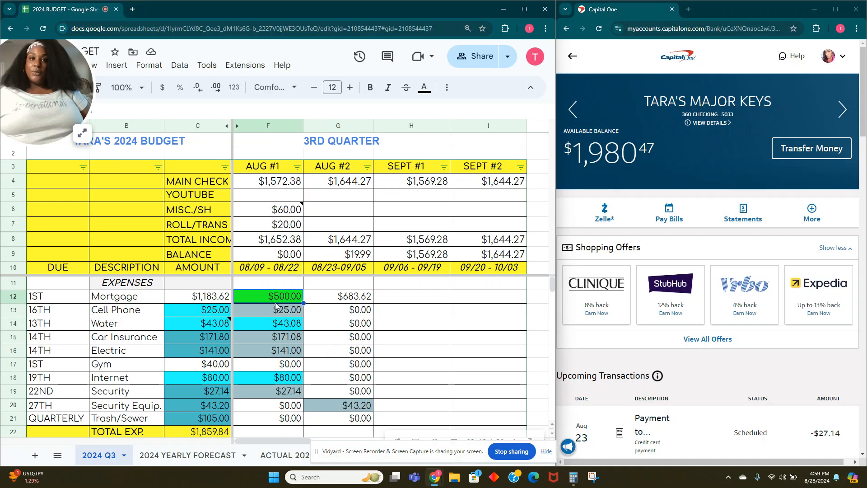
scroll(271, 323, down, 2)
scroll(271, 294, up, 2)
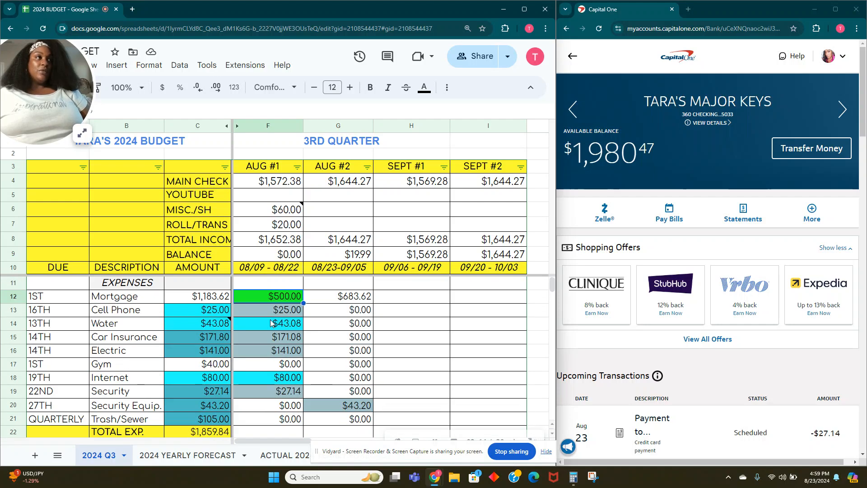
click(268, 131)
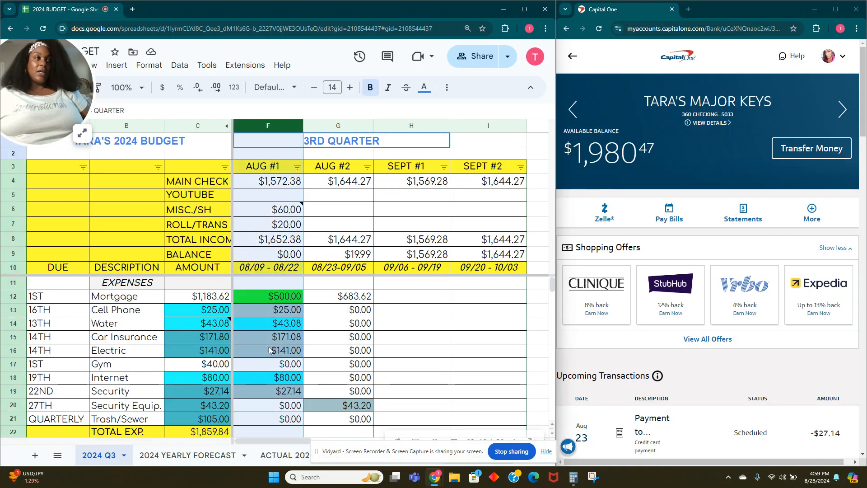
click(279, 301)
scroll(276, 323, down, 8)
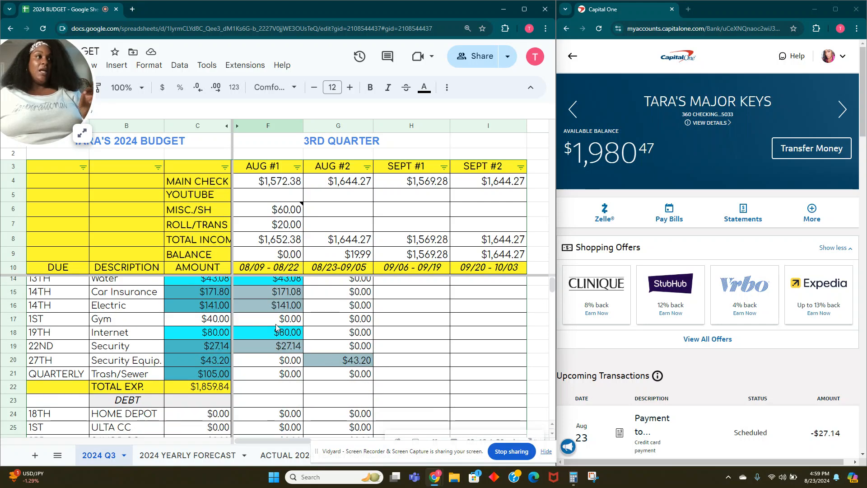
scroll(276, 330, down, 7)
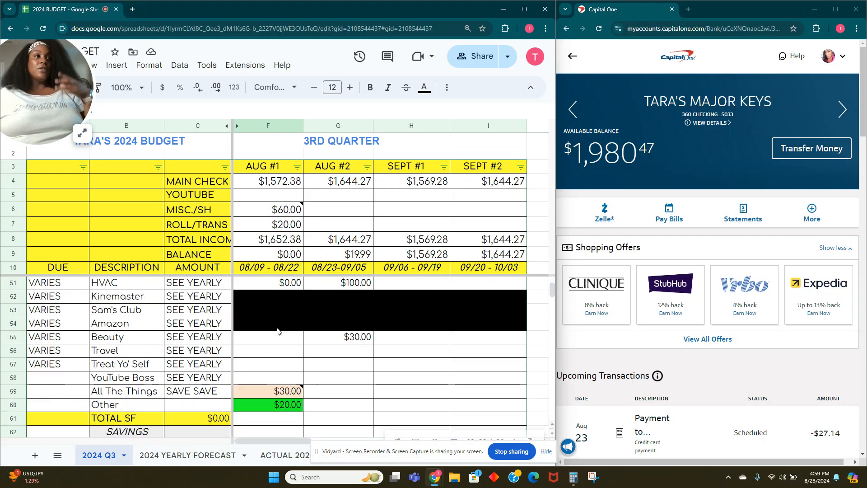
scroll(276, 337, up, 4)
scroll(276, 337, up, 10)
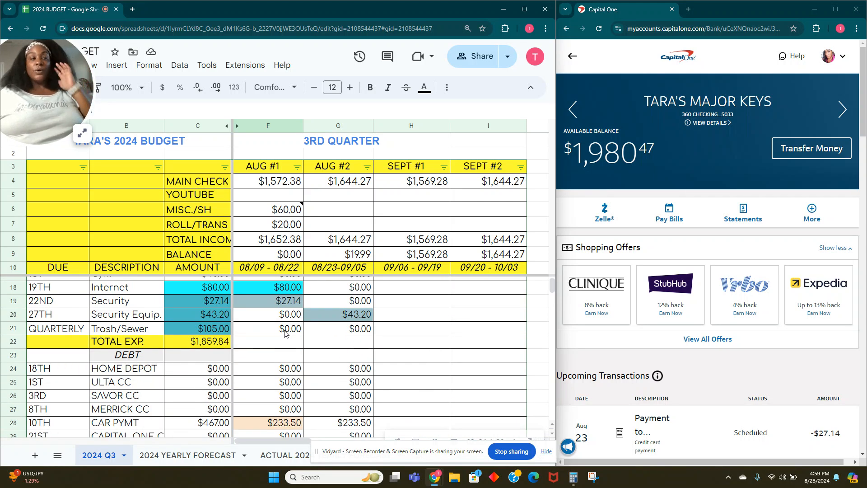
scroll(284, 333, up, 3)
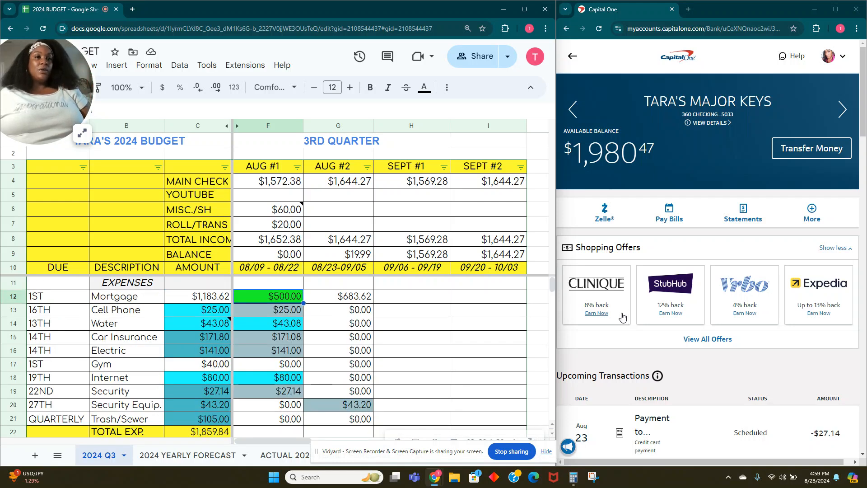
Review the checking account's transaction history back to the Aug 8 deposit and withdrawals.
scroll(622, 317, down, 15)
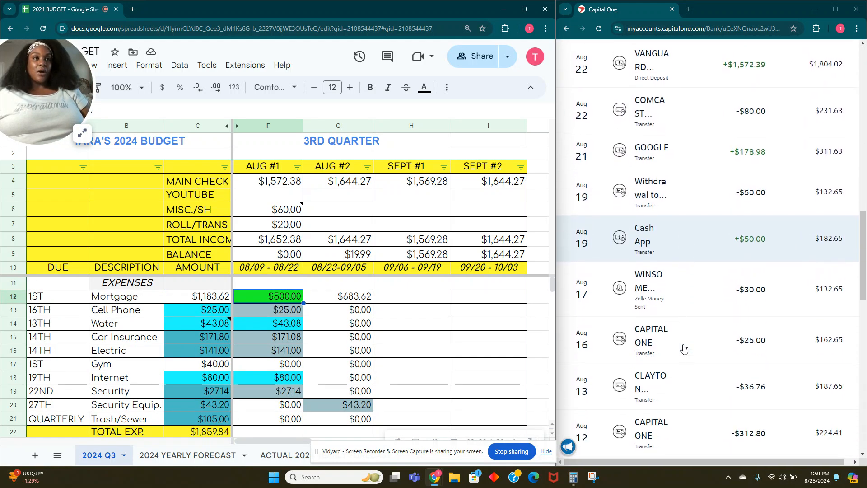
scroll(684, 348, down, 4)
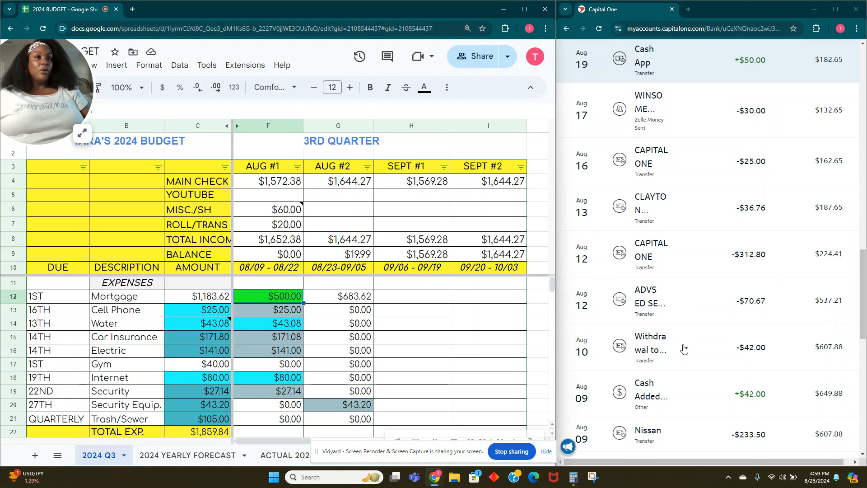
scroll(684, 348, down, 1)
scroll(683, 348, down, 3)
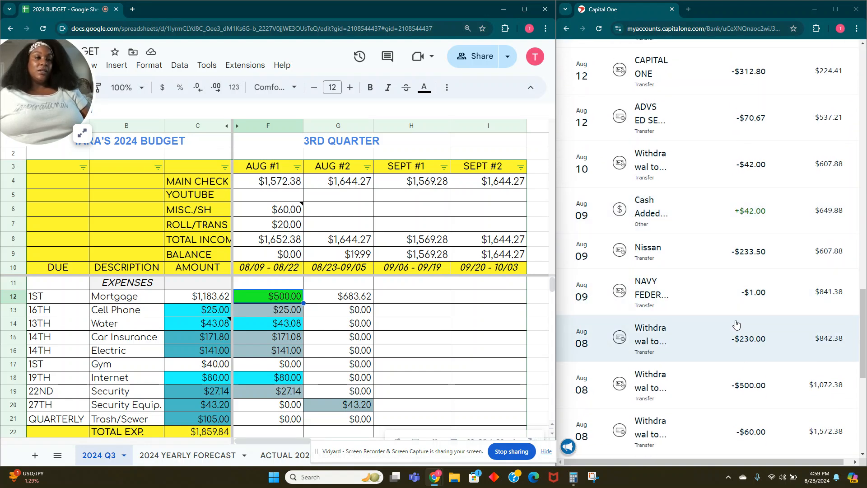
scroll(737, 325, down, 1)
click(677, 308)
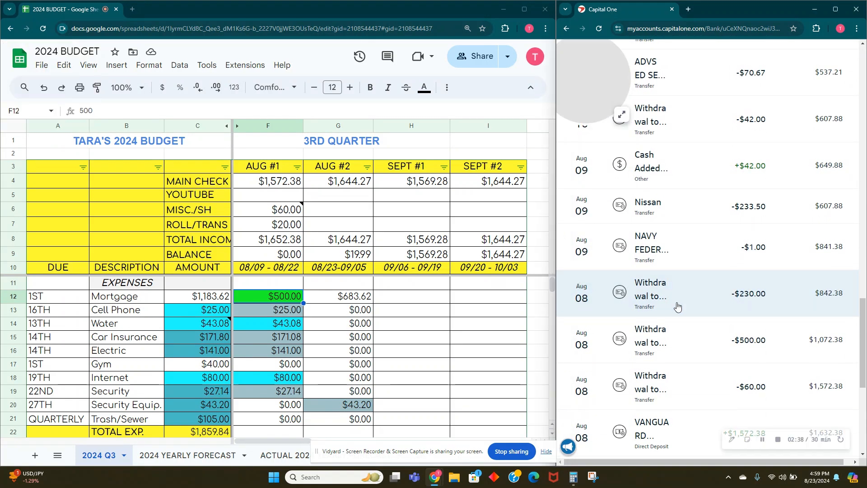
click(676, 305)
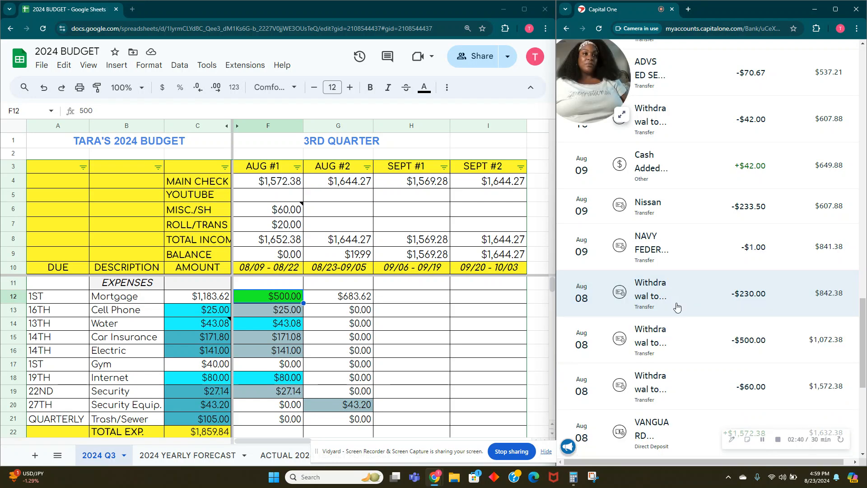
scroll(652, 302, up, 1)
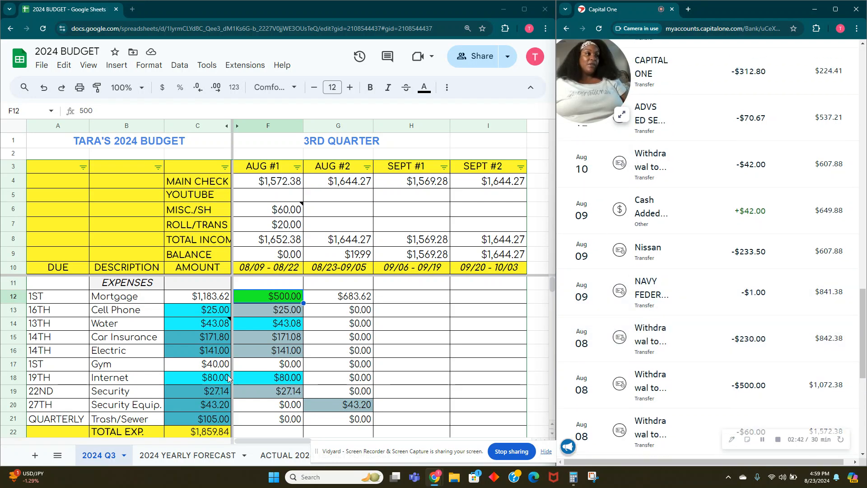
Fill the AUG #1 amount for NAVEY FED in the savings section with green.
click(271, 382)
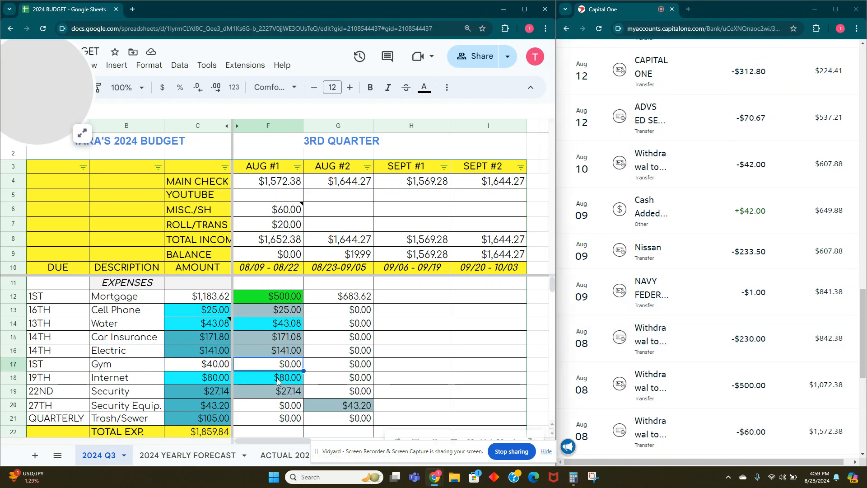
scroll(275, 382, down, 3)
scroll(277, 382, down, 12)
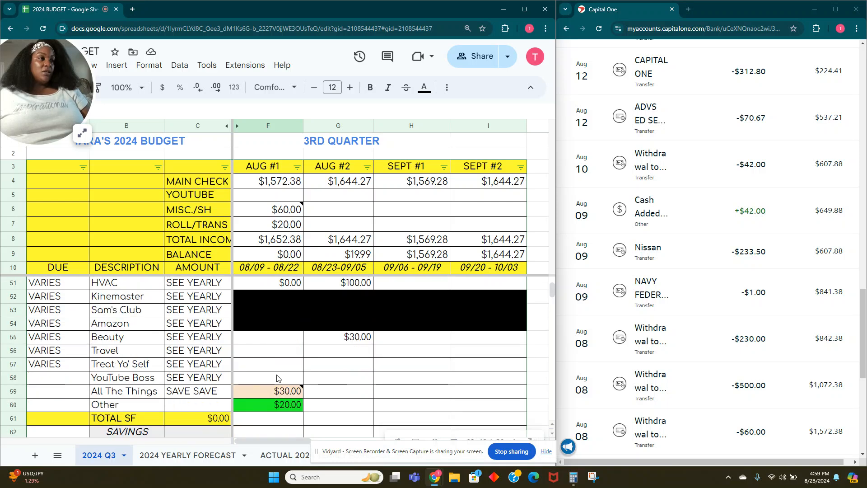
click(277, 357)
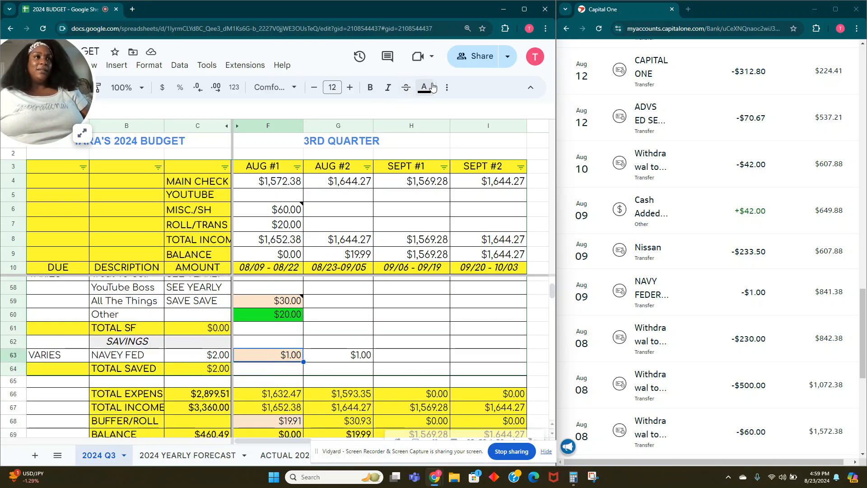
click(446, 88)
click(190, 110)
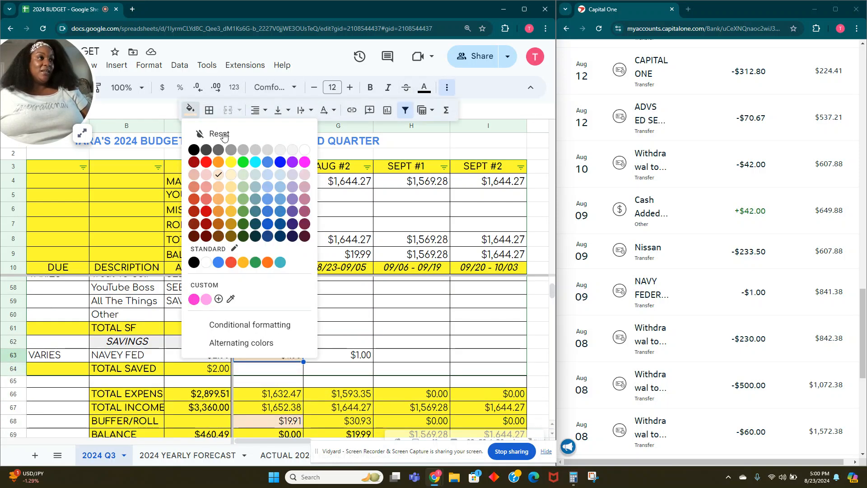
click(242, 162)
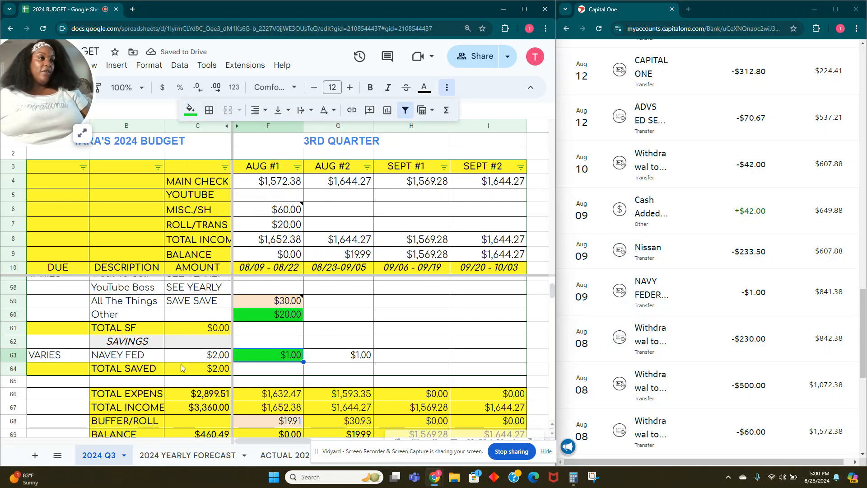
Fill the AUG #1 amount for CAR PYMT in the debt section with green.
click(269, 328)
scroll(269, 339, up, 2)
scroll(270, 339, up, 13)
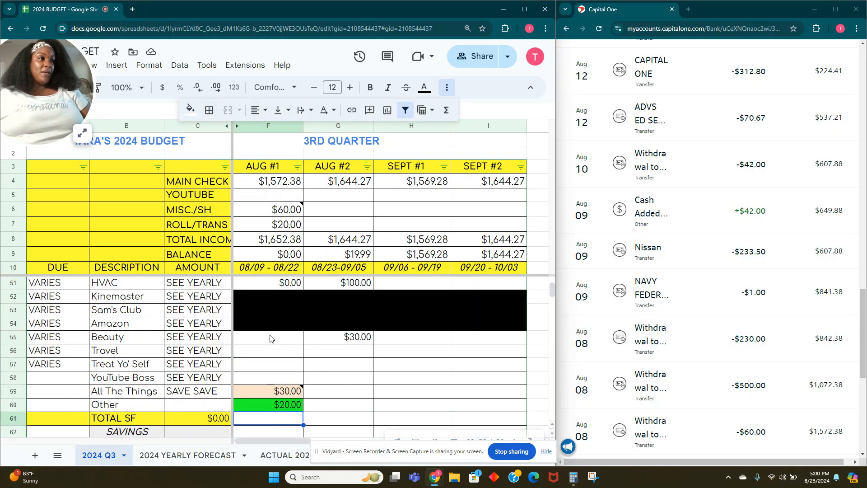
scroll(270, 339, up, 2)
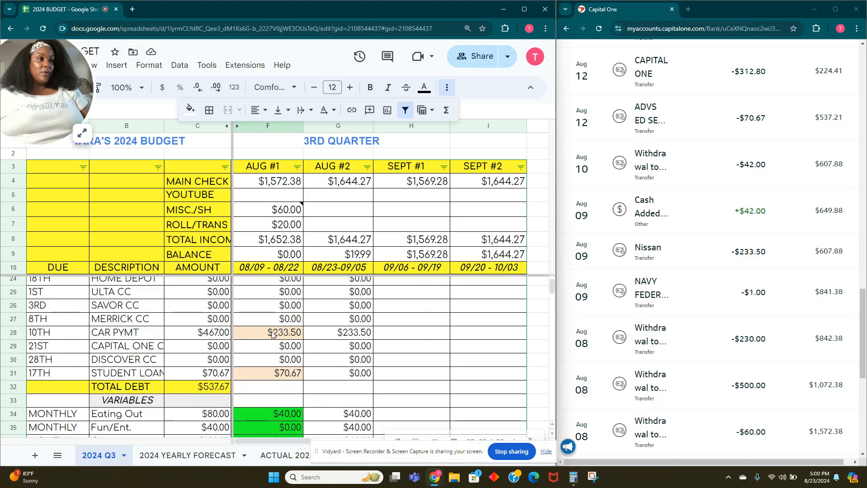
click(271, 335)
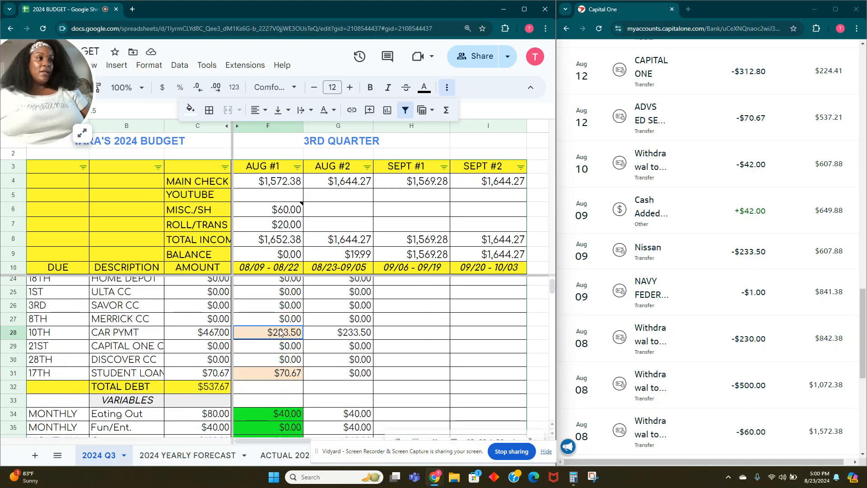
click(190, 110)
click(243, 162)
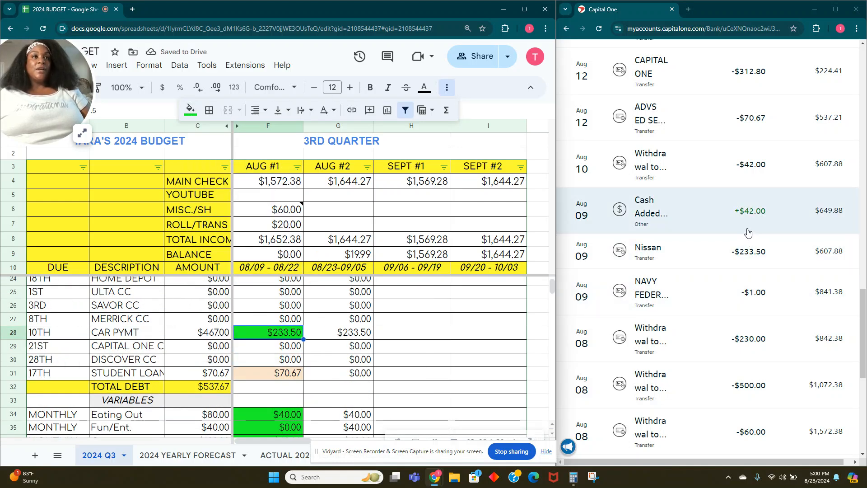
Check the bank transaction details for the Aug 9 cash deposit and the Aug 10 withdrawal.
click(662, 227)
click(663, 227)
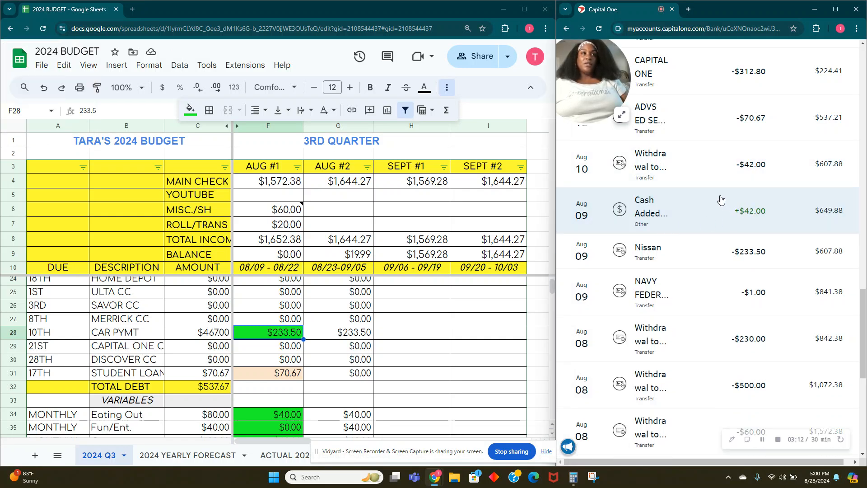
click(653, 171)
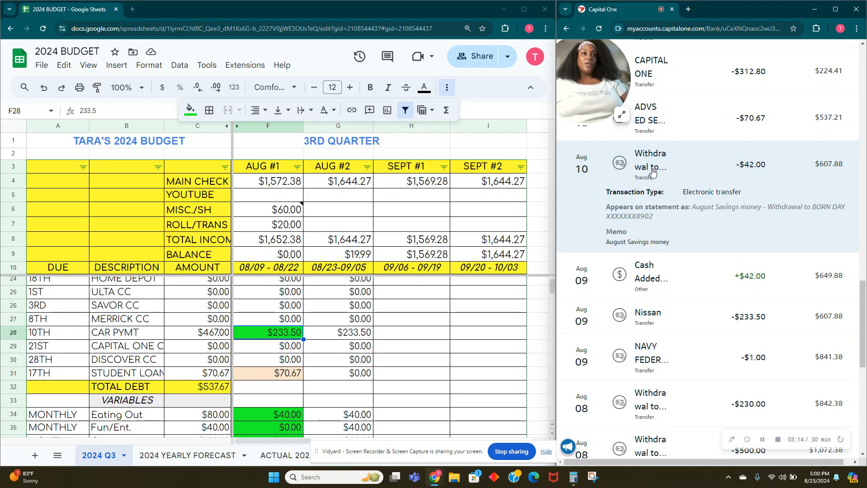
click(652, 172)
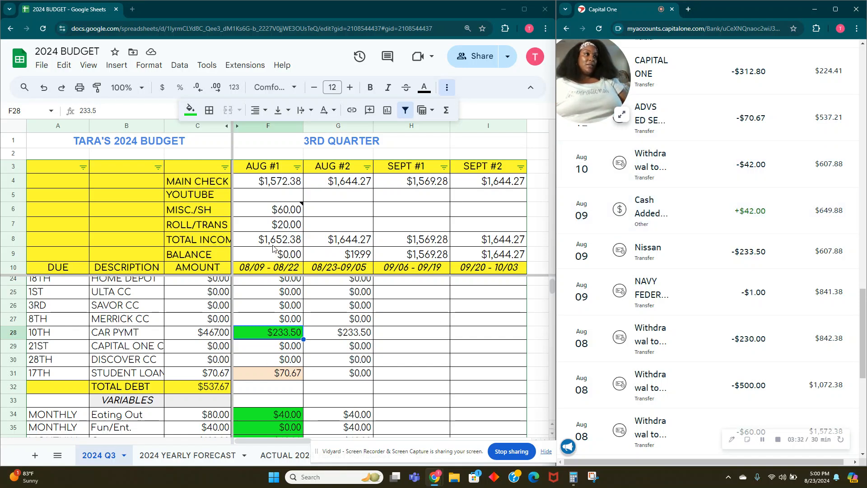
Change the AUG #1 MISC./SH income to the formula =60+42.
mouse_move(254, 212)
click(257, 216)
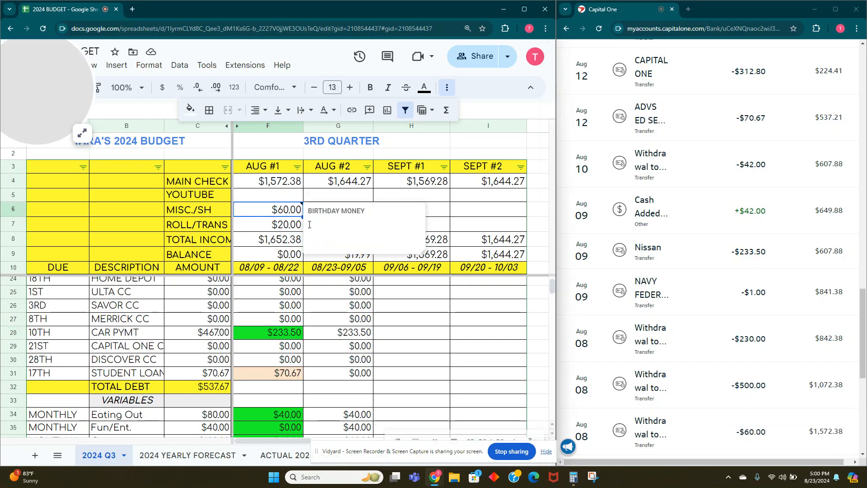
double_click(299, 209)
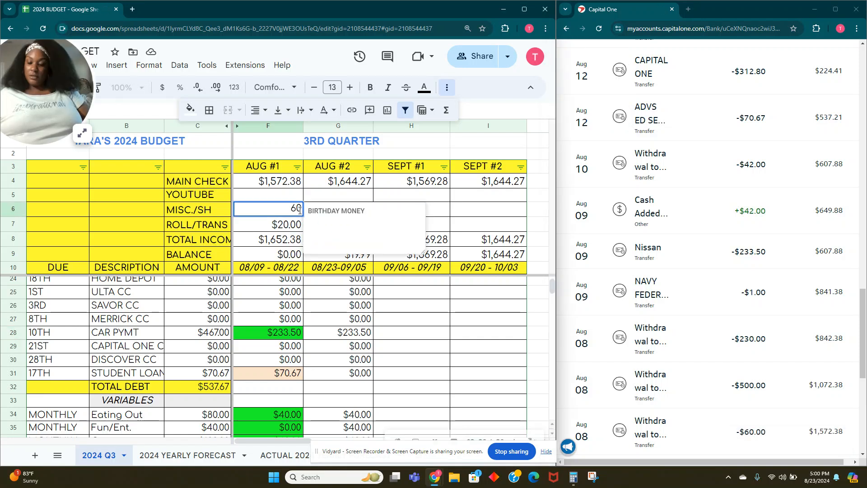
key(Home)
text(=)
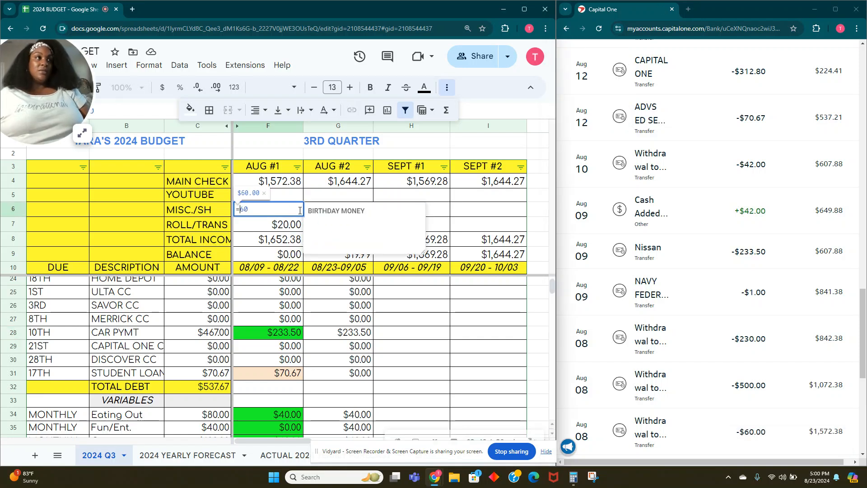
text(+42)
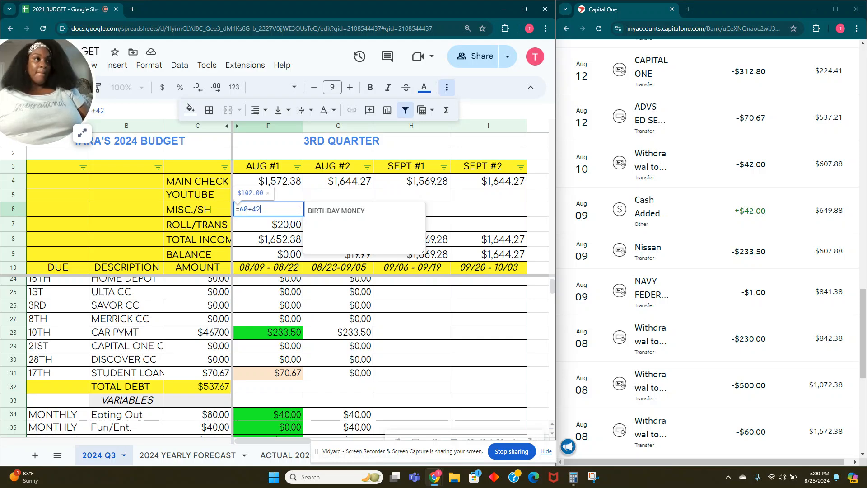
key(Tab)
Add 42 to the AUG #1 amount in the Other row, entering it as 20+42.
scroll(273, 315, down, 3)
scroll(273, 314, down, 6)
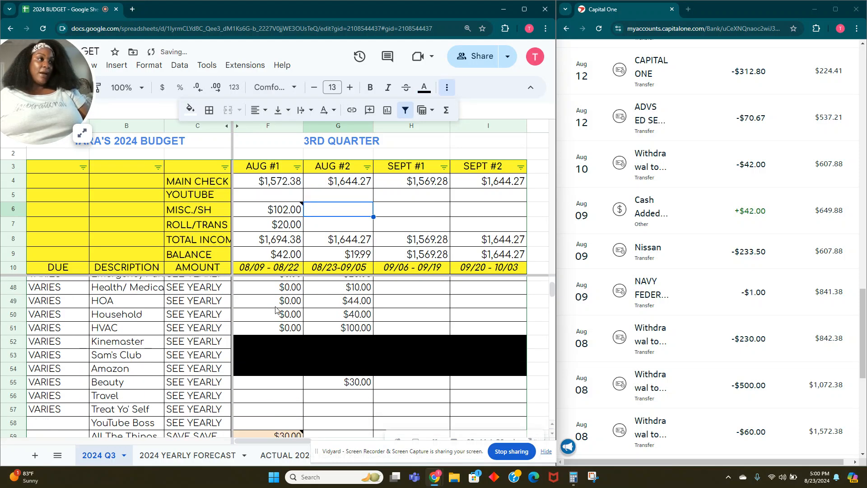
click(271, 364)
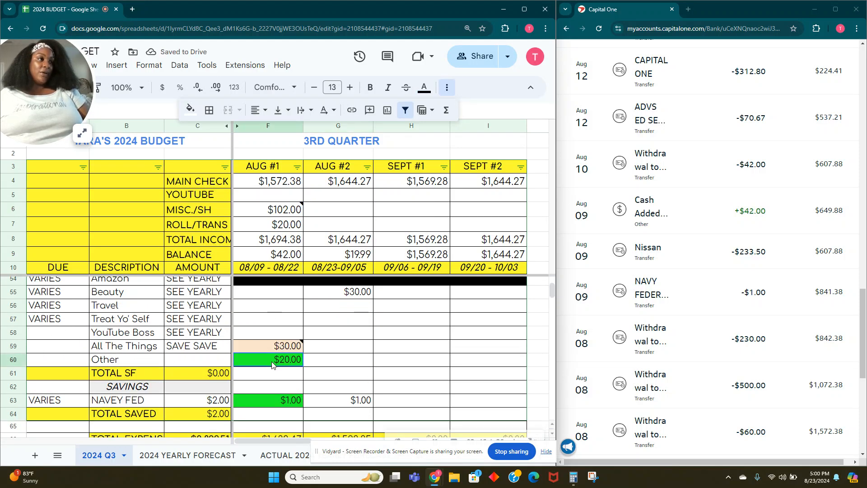
double_click(294, 364)
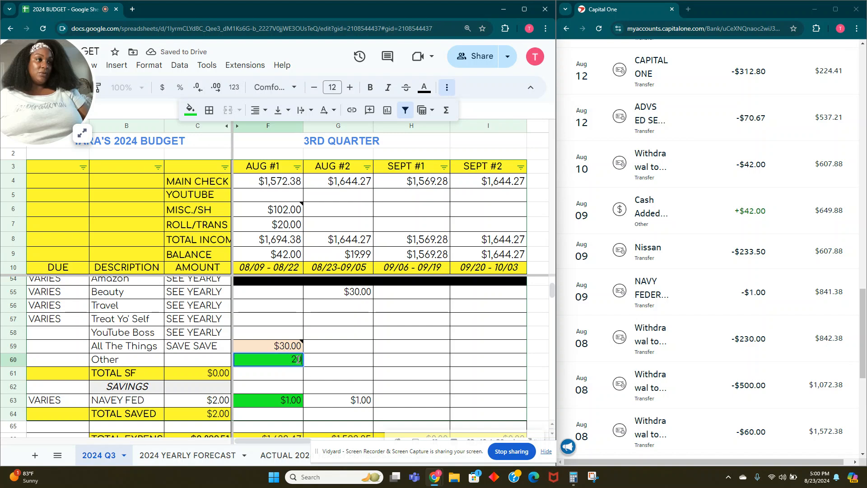
text(+42)
key(Tab)
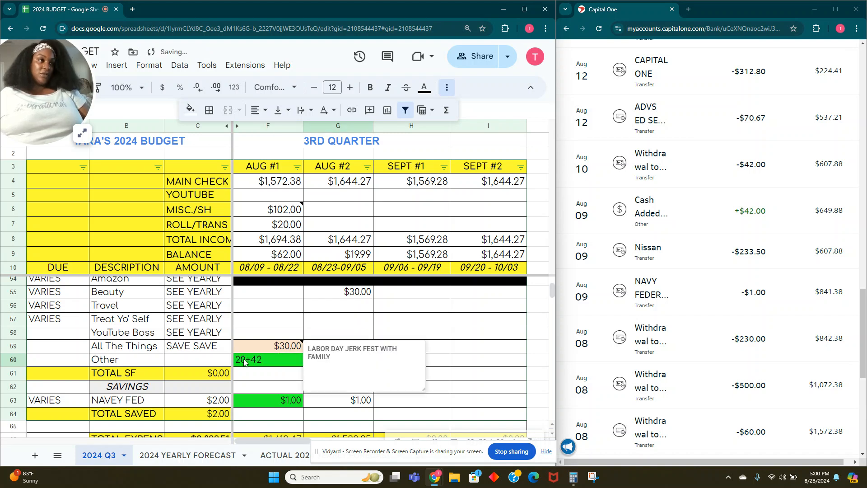
click(293, 364)
right_click(294, 365)
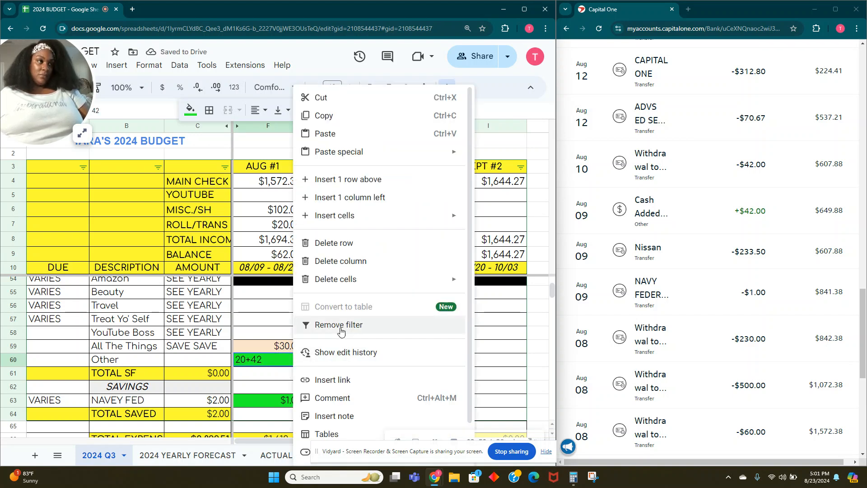
click(342, 397)
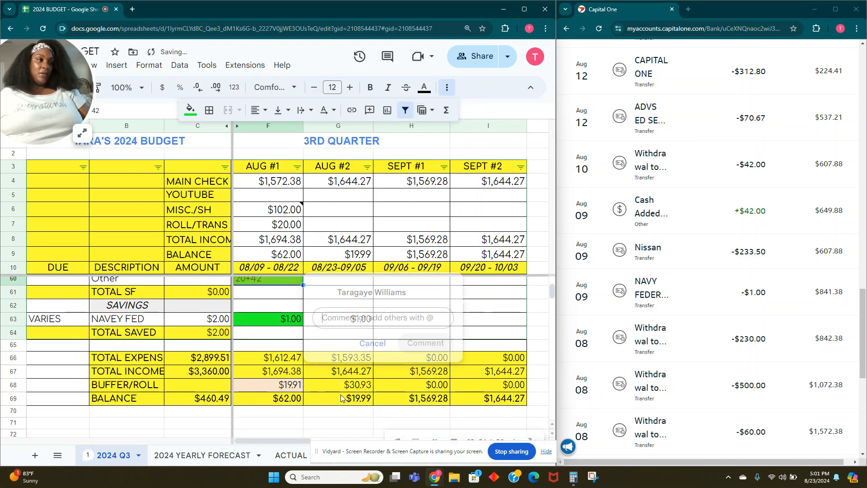
click(375, 343)
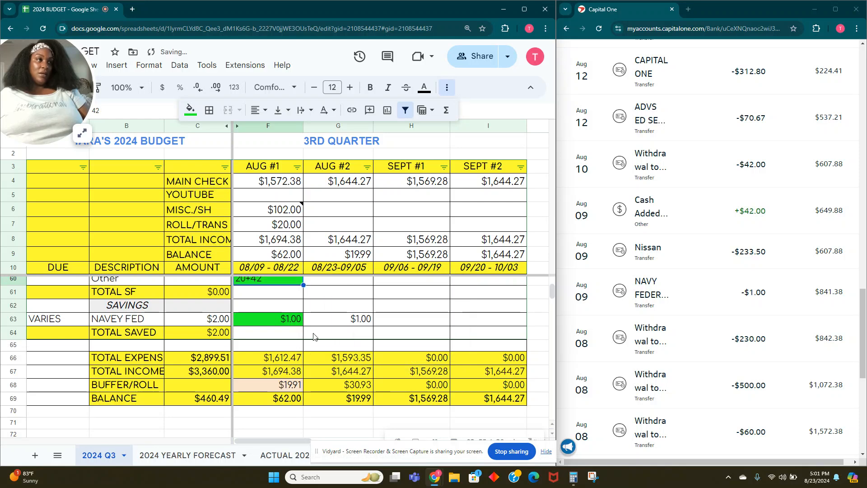
Add the note "42 AUGUST SAVINGS CHALLENGE" to the AUG #1 Other amount and turn its entry into the formula =20+42.
right_click(283, 282)
click(332, 415)
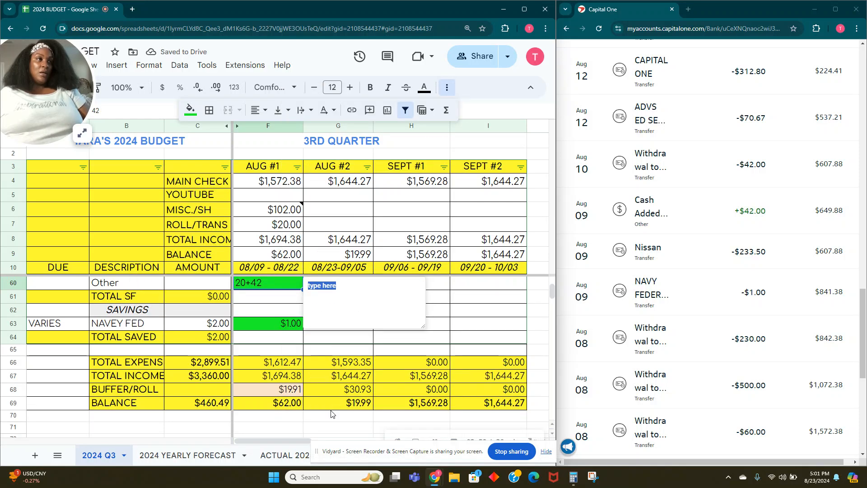
text(442)
key(BackSpace)
key(BackSpace)
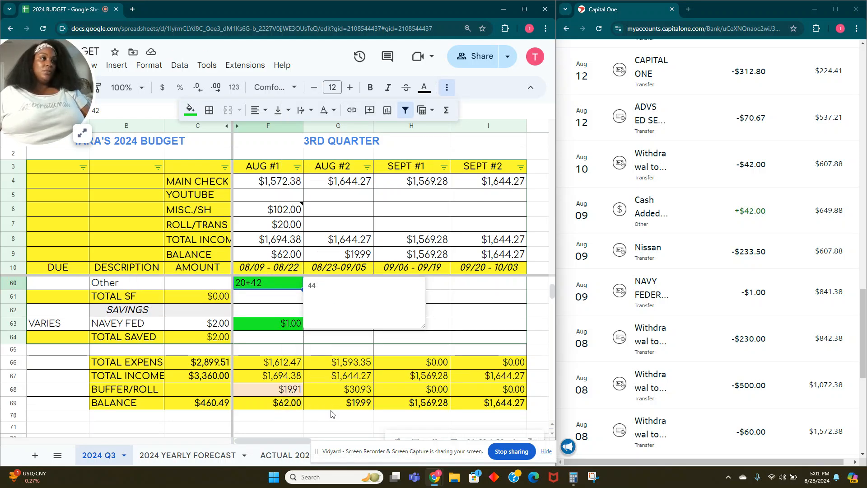
text(2 sav)
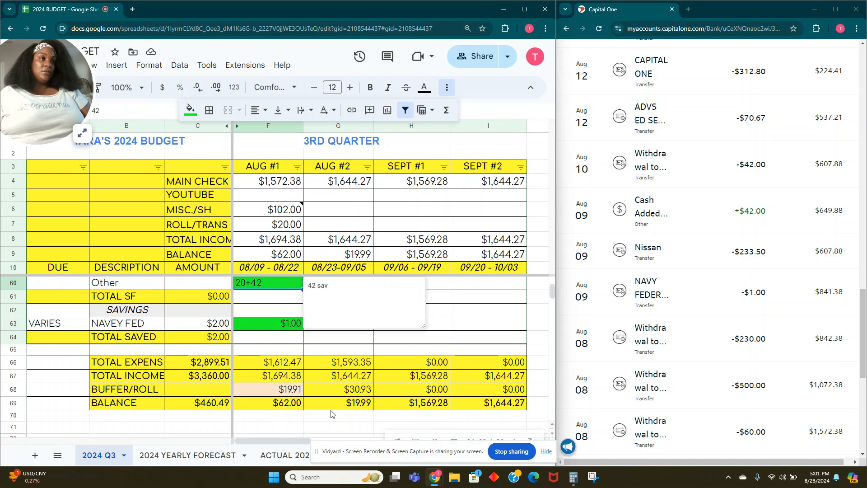
text(i AUGU)
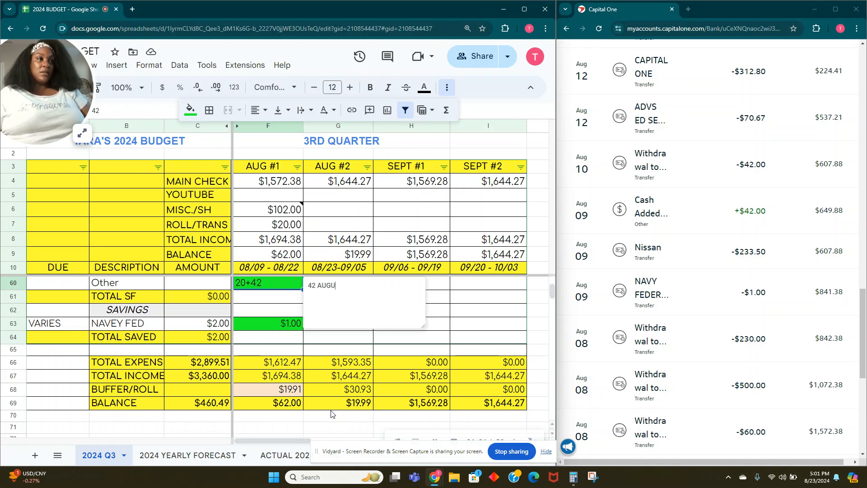
text(ST )
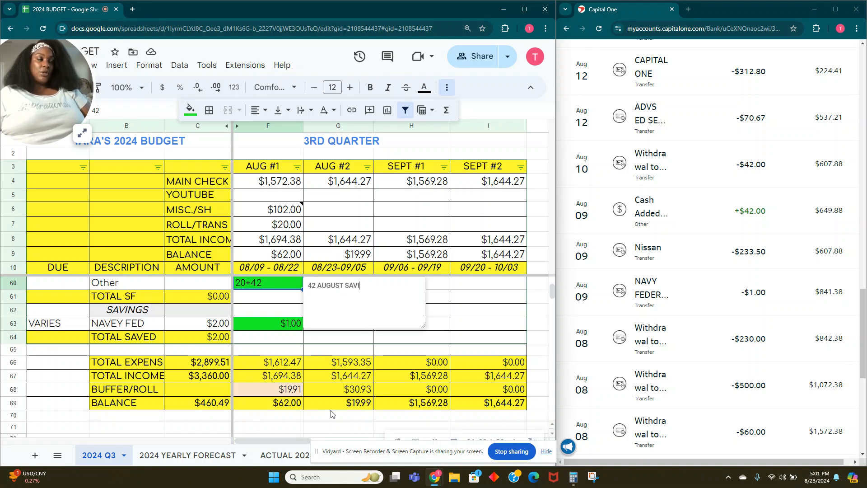
text(SAVINGS CHALLENGE)
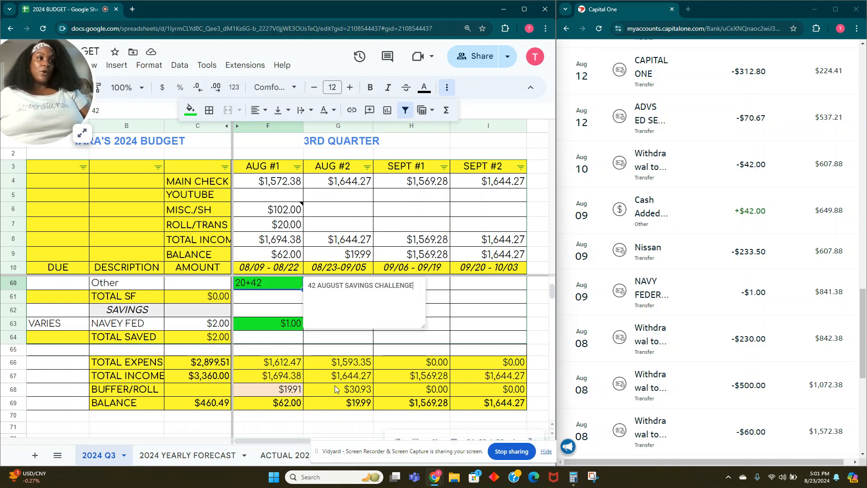
click(459, 314)
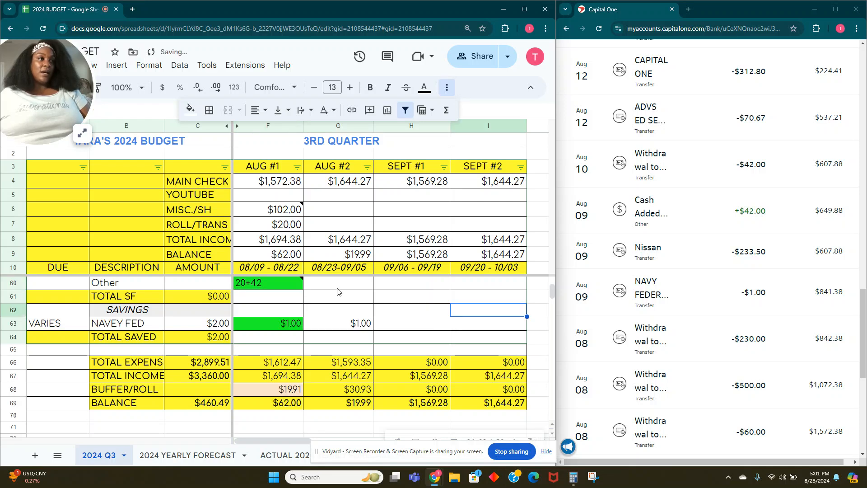
double_click(241, 287)
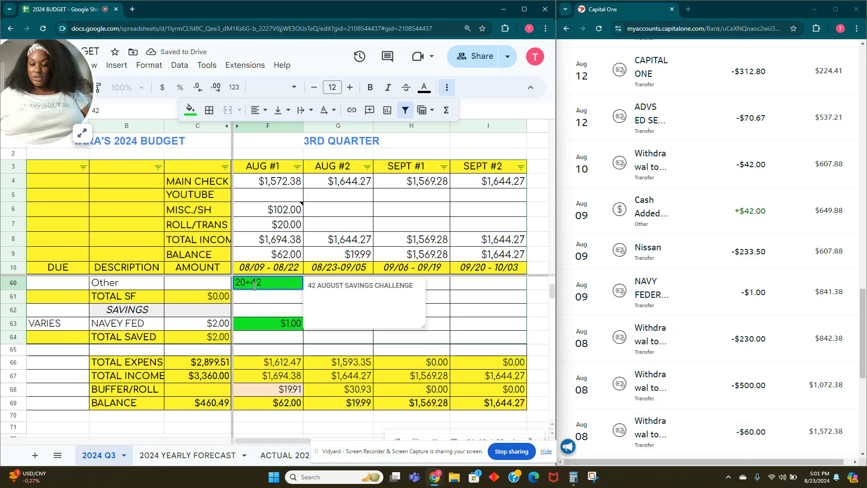
key(Return)
Fill the AUG #1 amount for STUDENT LOAN in the debt section with green.
scroll(348, 309, up, 7)
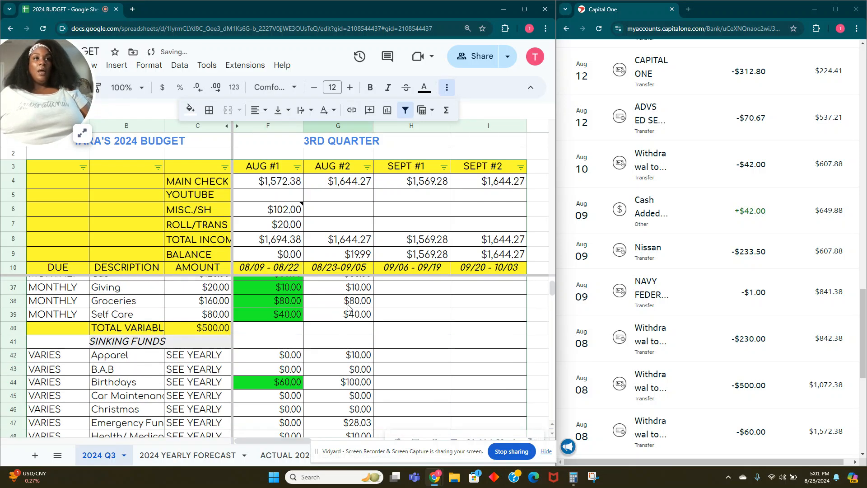
scroll(349, 309, up, 8)
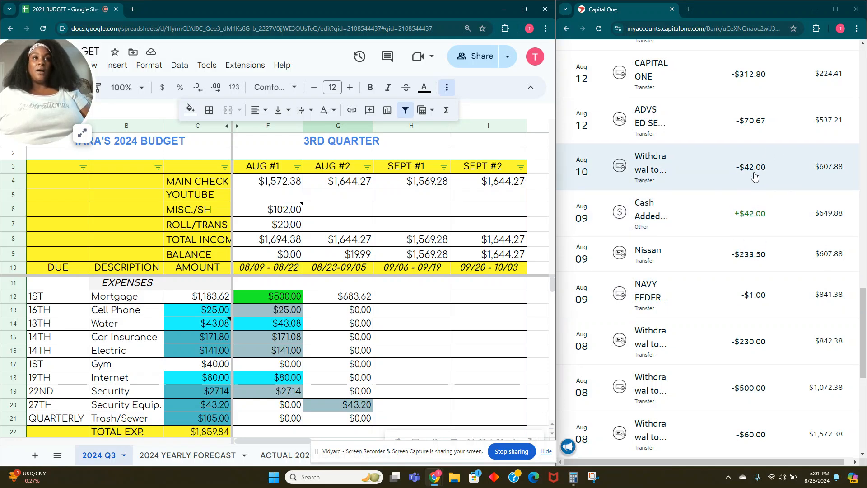
scroll(728, 194, up, 2)
scroll(712, 209, up, 2)
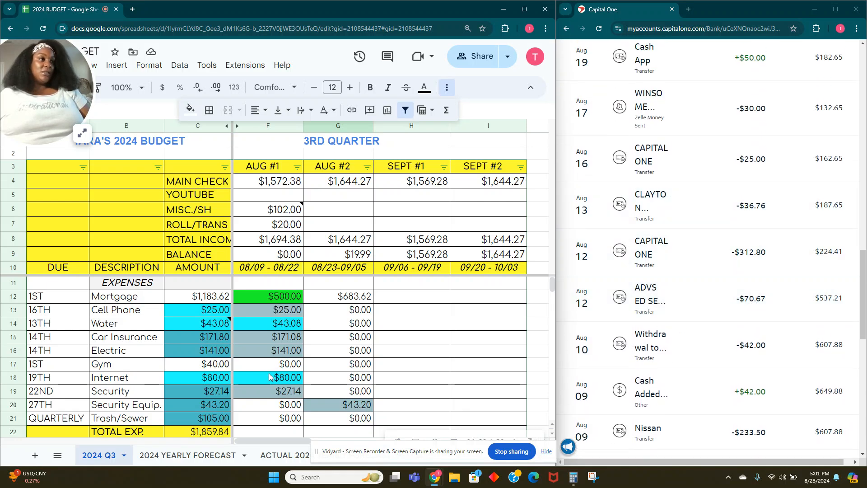
drag(270, 377, 272, 374)
scroll(274, 351, down, 5)
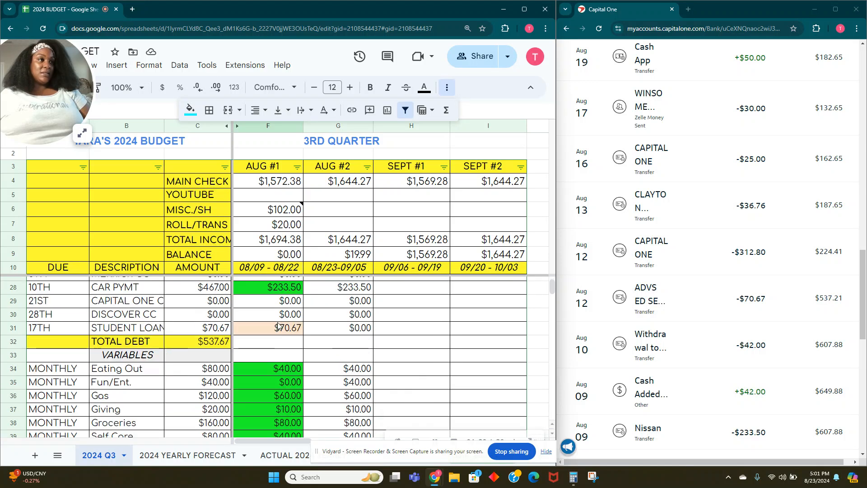
click(278, 326)
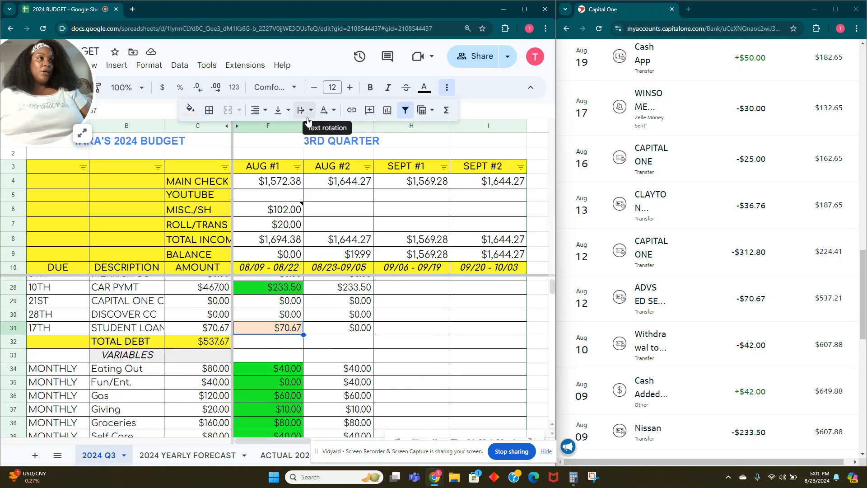
click(190, 109)
click(244, 169)
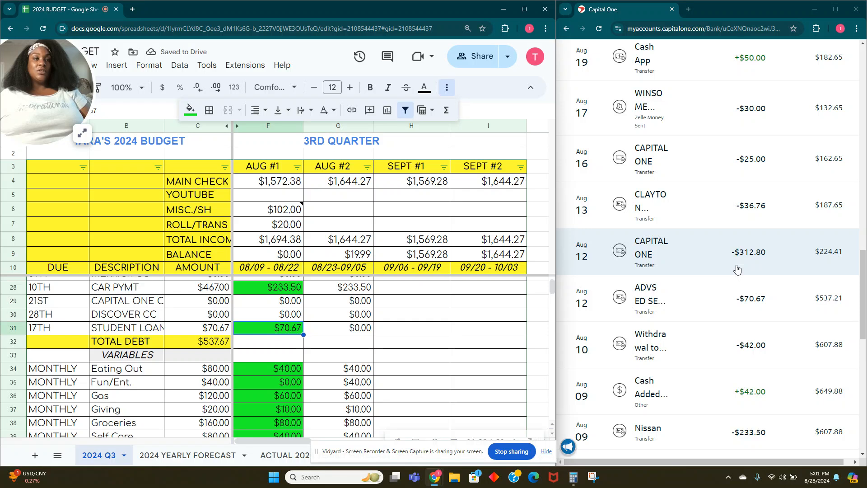
Check the Aug 12 Capital One payment's details and add the AUG #1 Car Insurance and Electric amounts, 171.08 + 141, in Calculator.
click(651, 264)
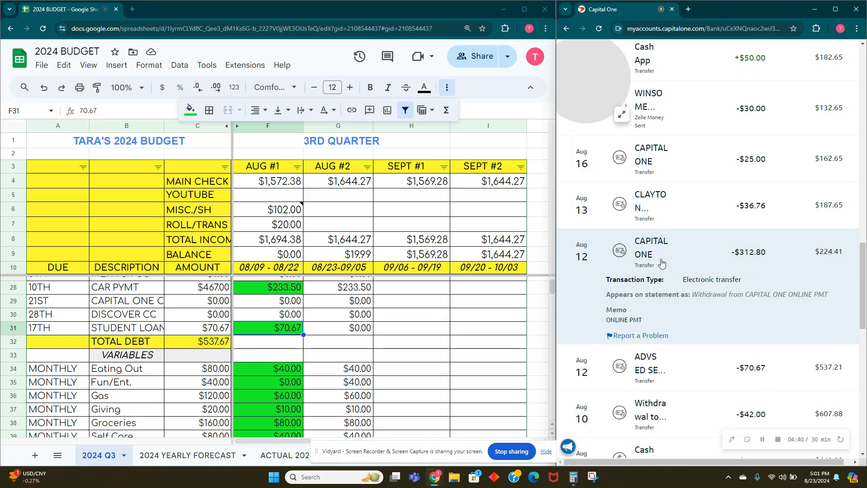
click(662, 263)
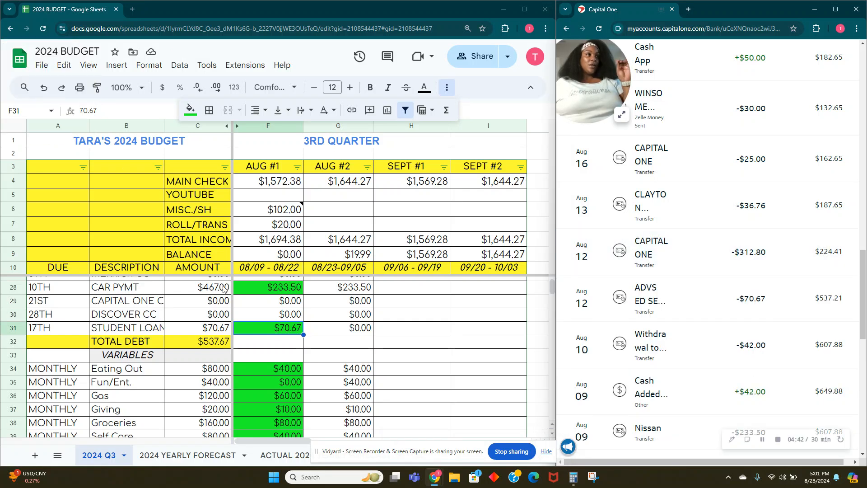
scroll(255, 307, up, 6)
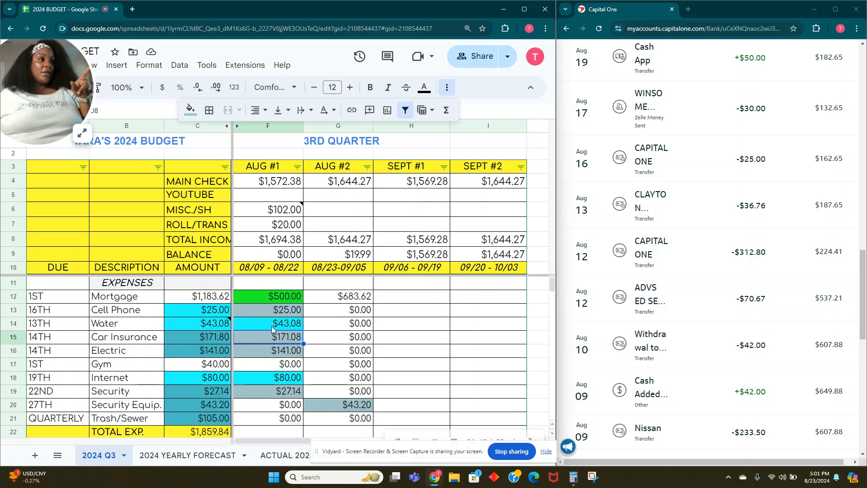
click(270, 351)
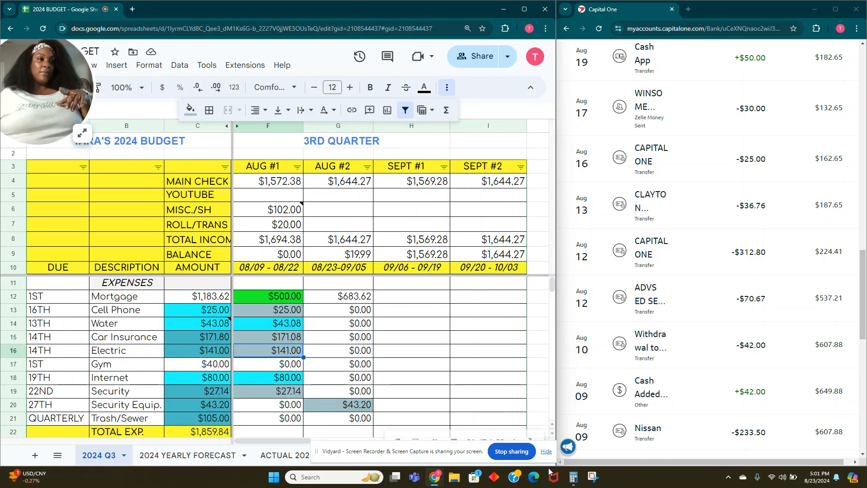
click(574, 478)
text(17)
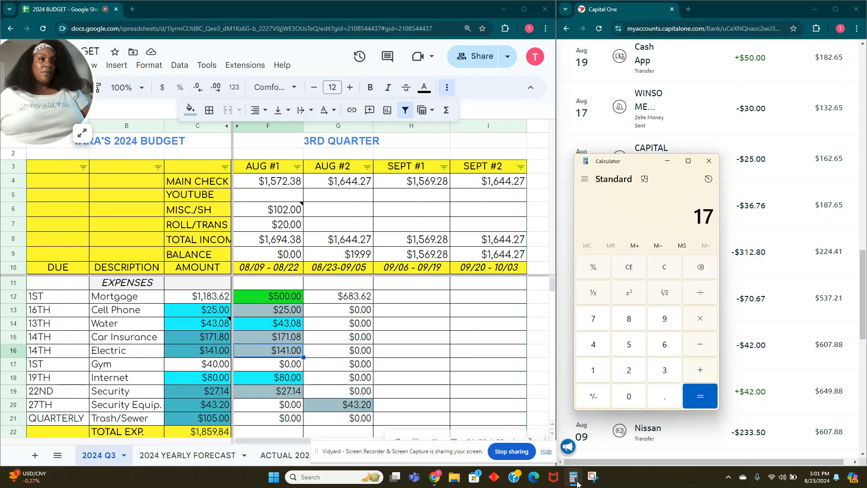
text(1.08 + 141)
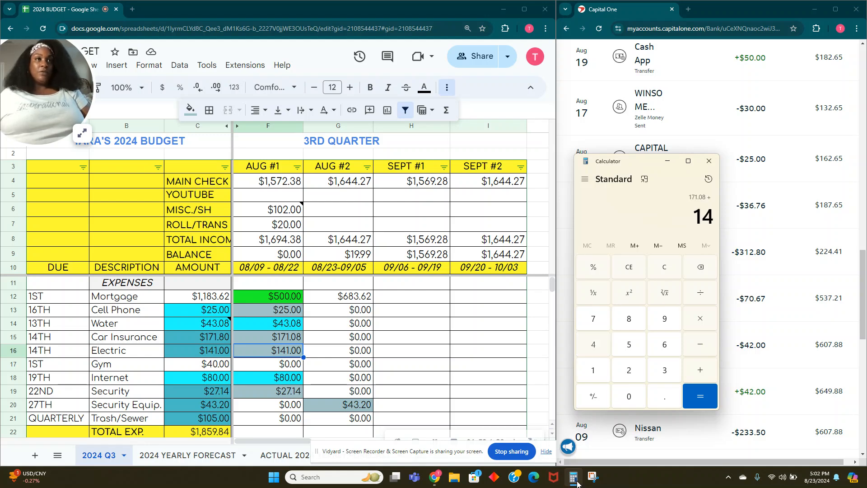
key(Return)
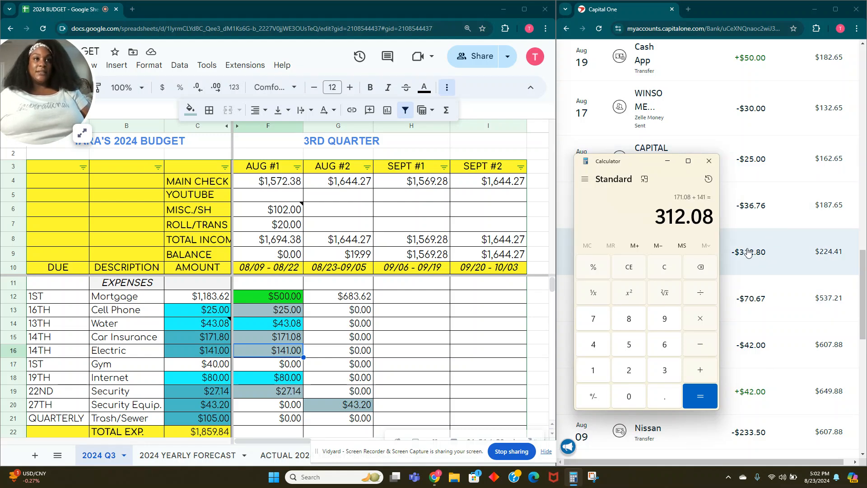
click(268, 347)
drag(267, 347, 269, 343)
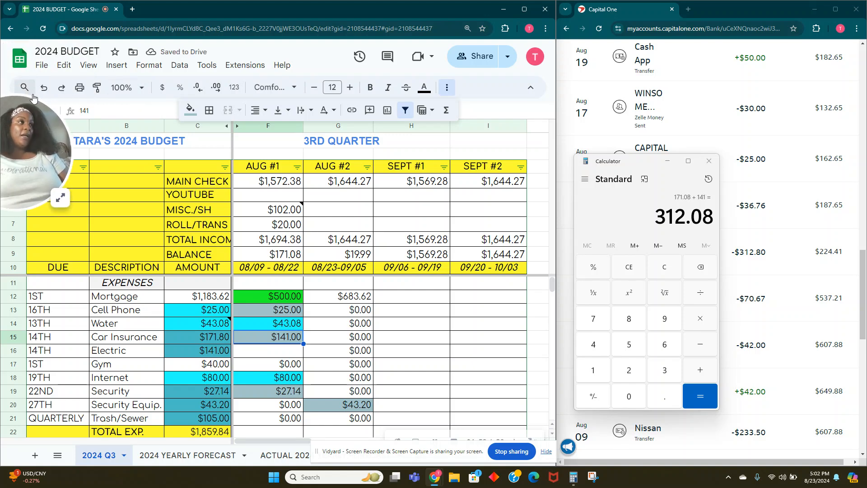
click(44, 87)
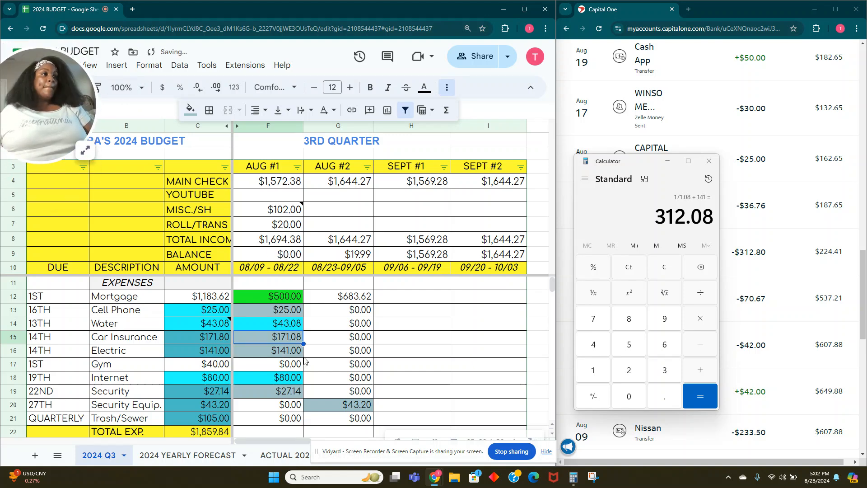
Fill the AUG #1 amounts for Car Insurance and Electric with green and minimize Calculator.
click(281, 354)
drag(267, 339, 266, 349)
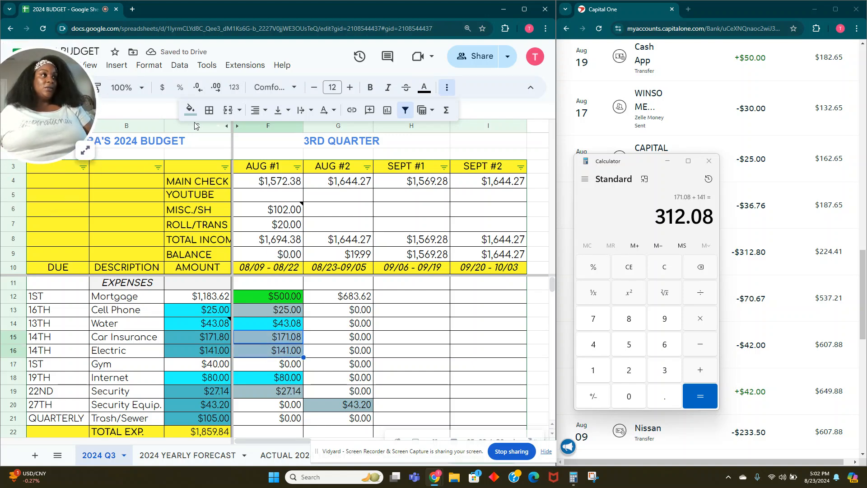
click(190, 109)
click(239, 157)
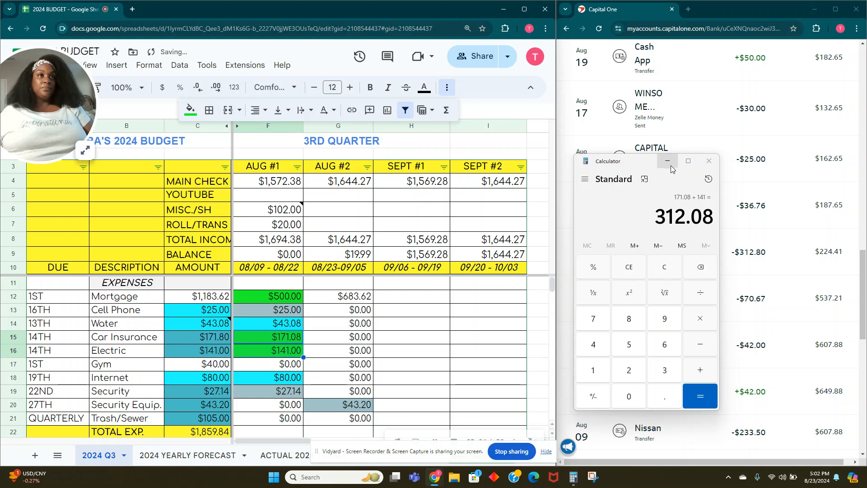
click(670, 165)
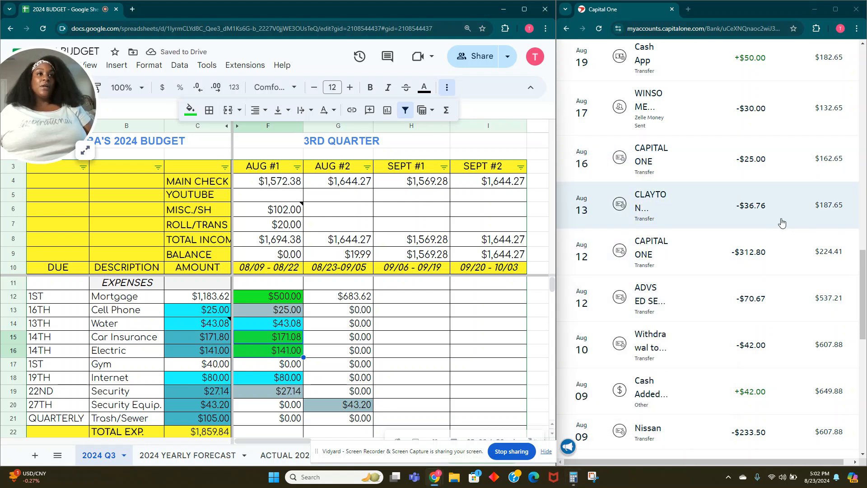
Set the AUG #1 Water amount to 36.76 to match the Aug 13 bank payment.
click(264, 328)
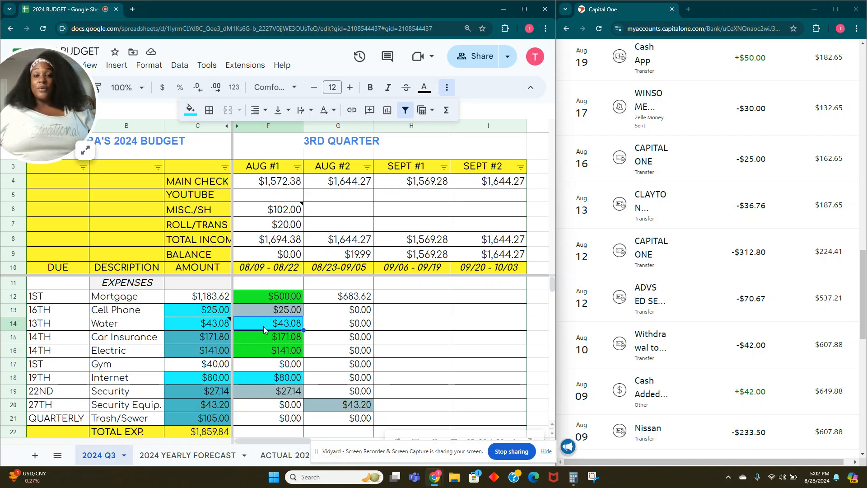
text(36.38)
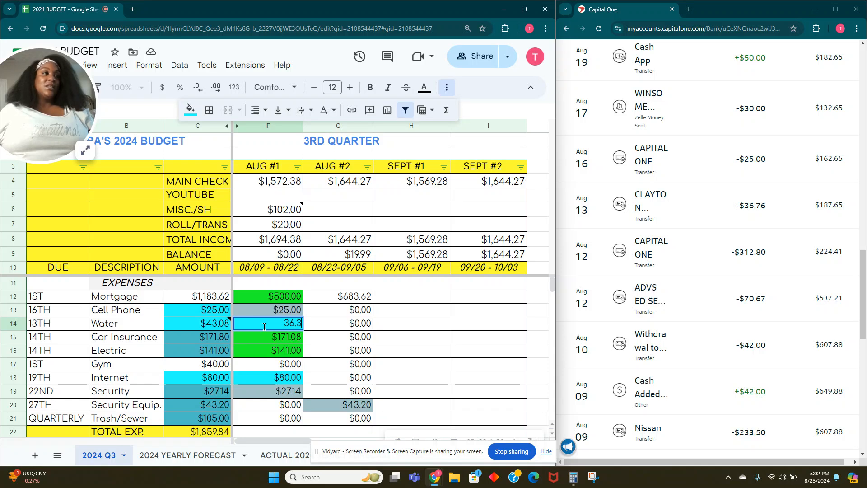
key(Tab)
click(284, 327)
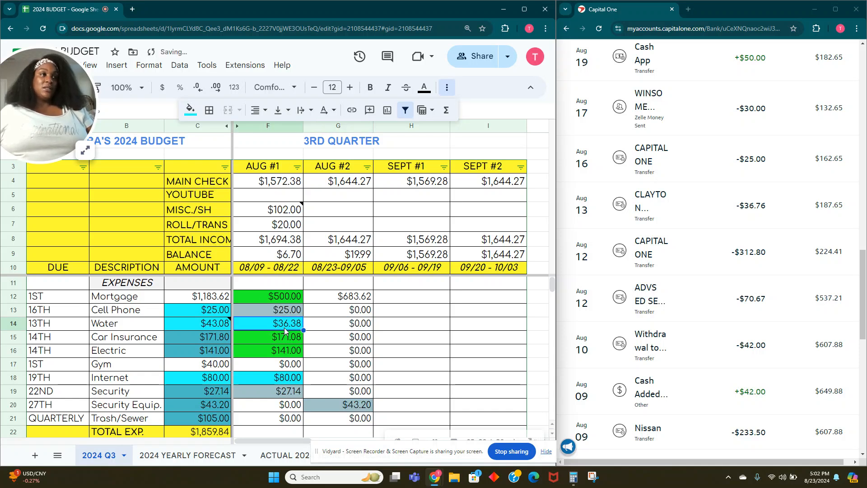
text(36.76)
key(Tab)
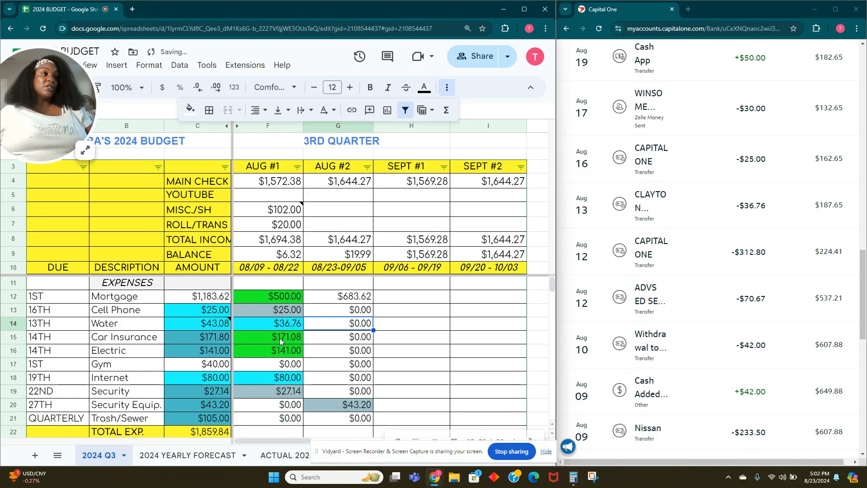
Fill the AUG #1 Water amount with green.
click(283, 333)
click(289, 322)
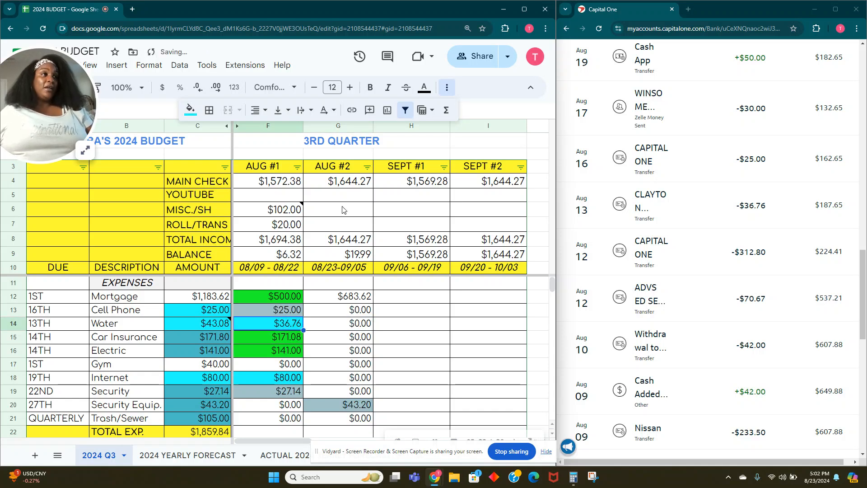
click(191, 110)
click(247, 168)
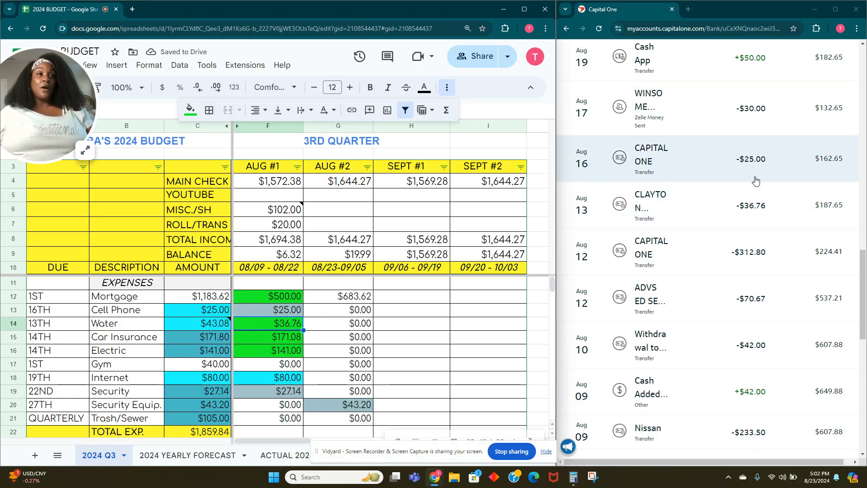
Fill the AUG #1 Cell Phone amount with green.
click(291, 315)
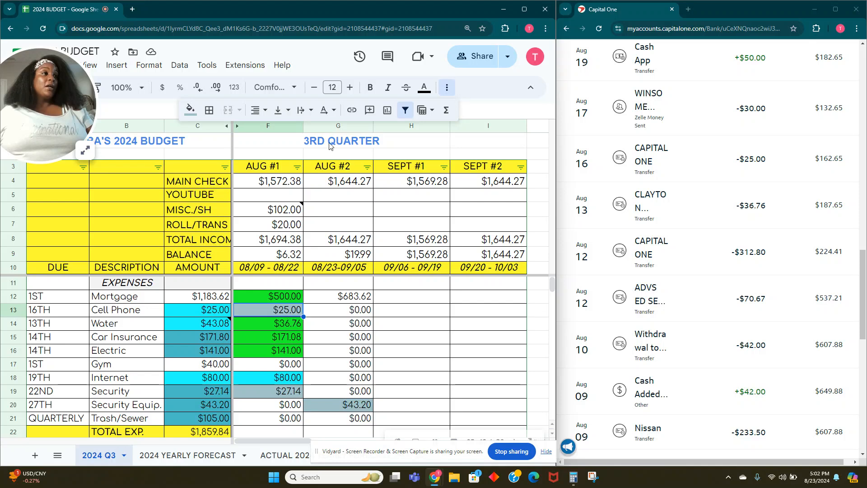
click(190, 109)
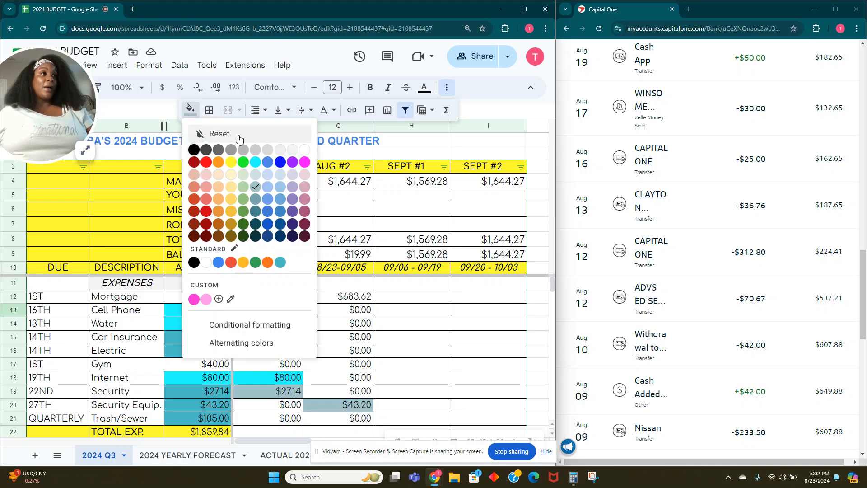
click(240, 163)
click(191, 110)
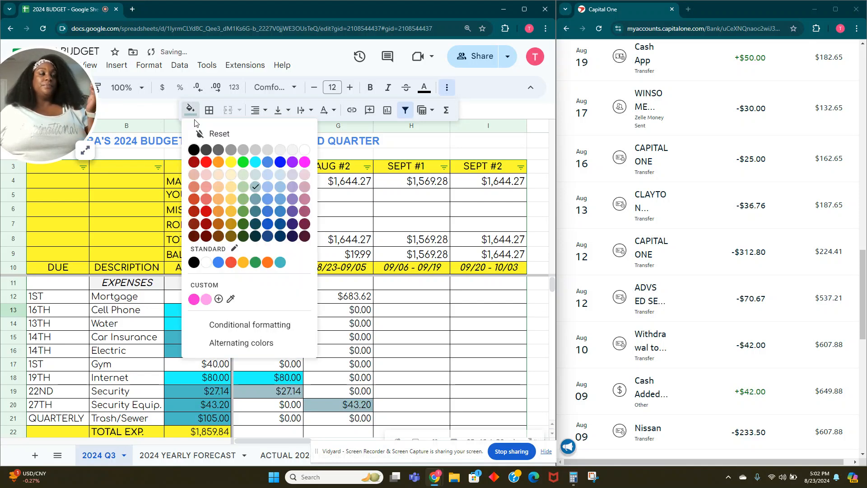
click(243, 163)
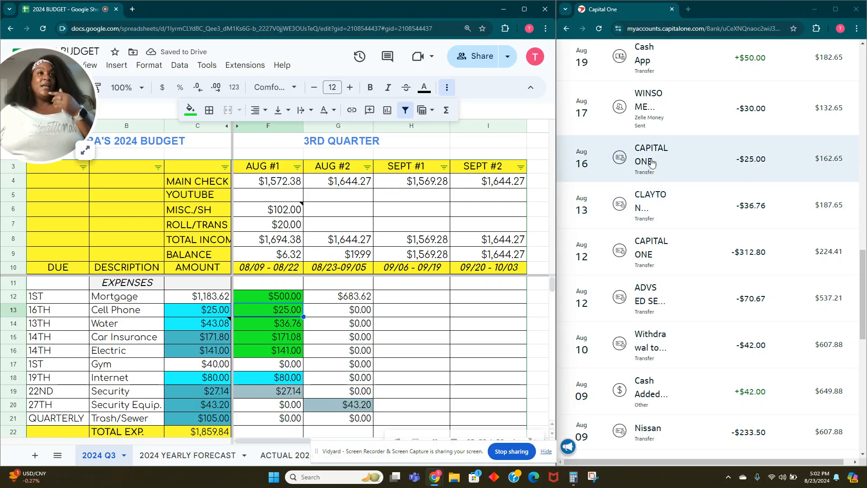
Fill the AUG #1 All The Things amount in the sinking funds section with green.
scroll(264, 370, down, 5)
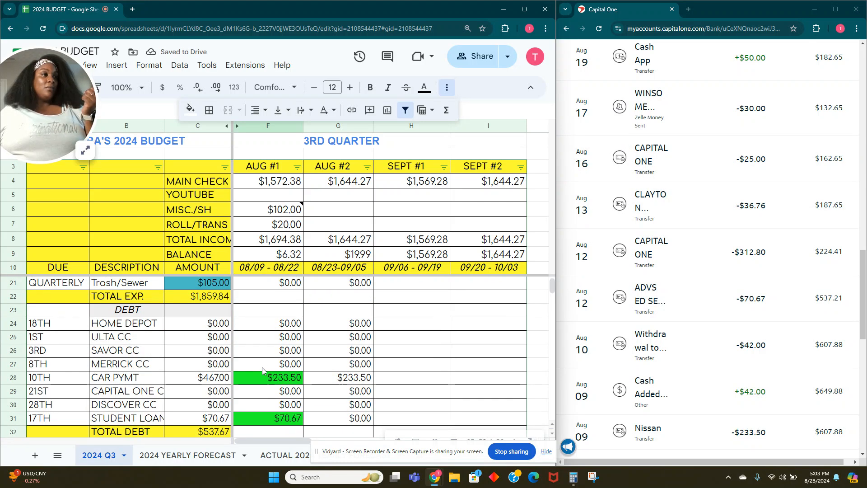
scroll(264, 370, down, 7)
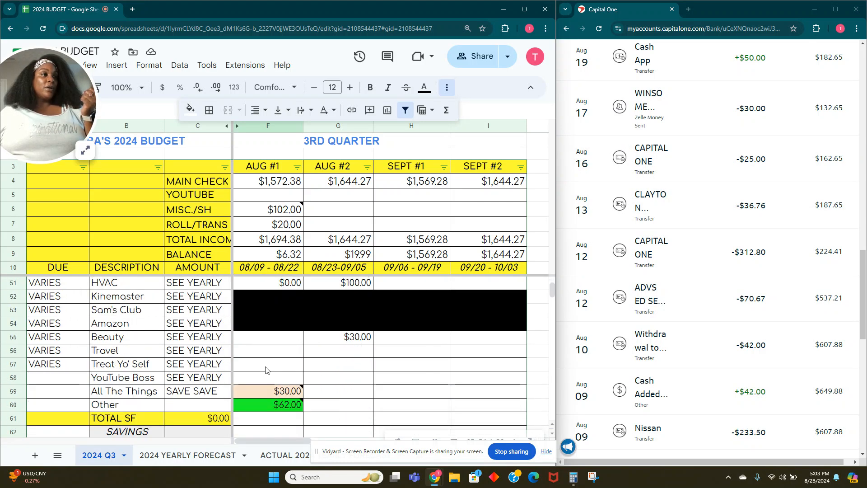
click(272, 394)
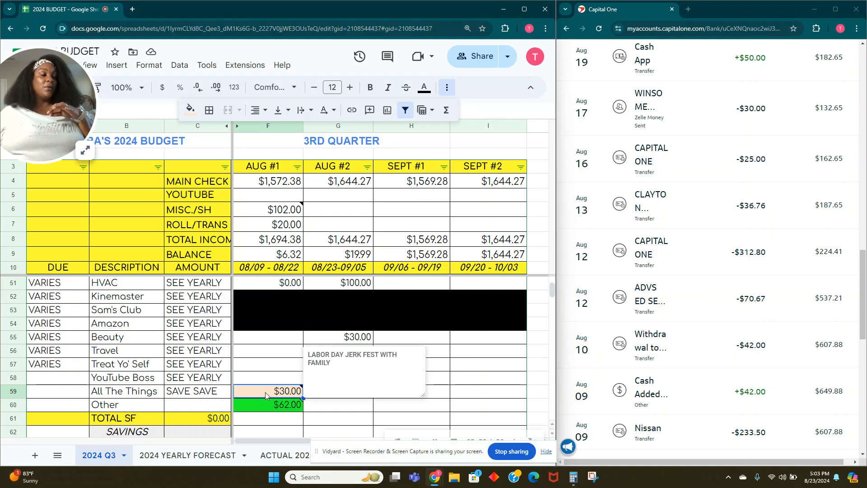
click(190, 110)
click(245, 171)
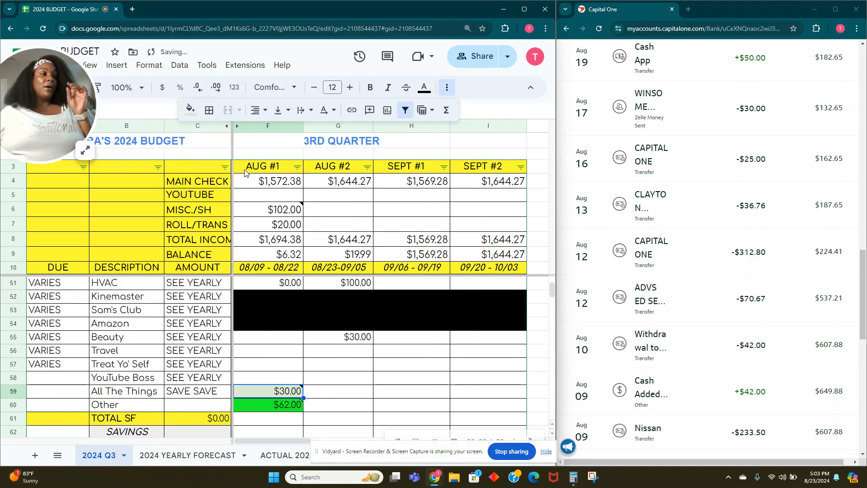
click(190, 110)
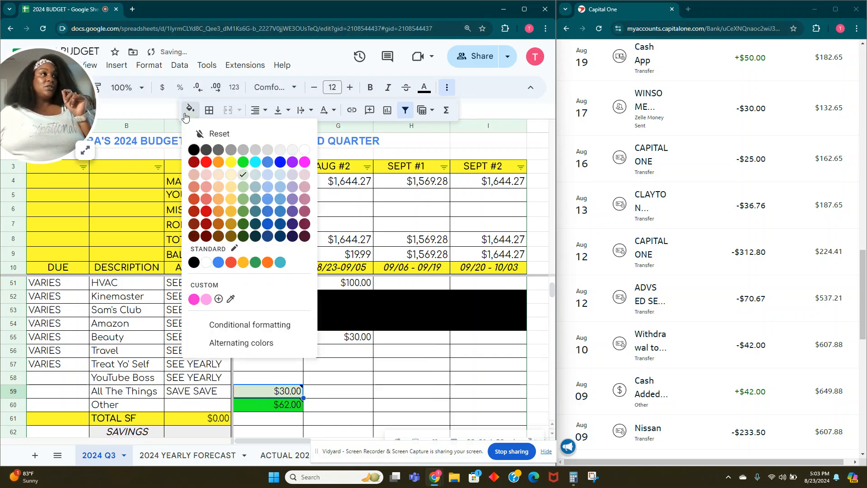
click(244, 166)
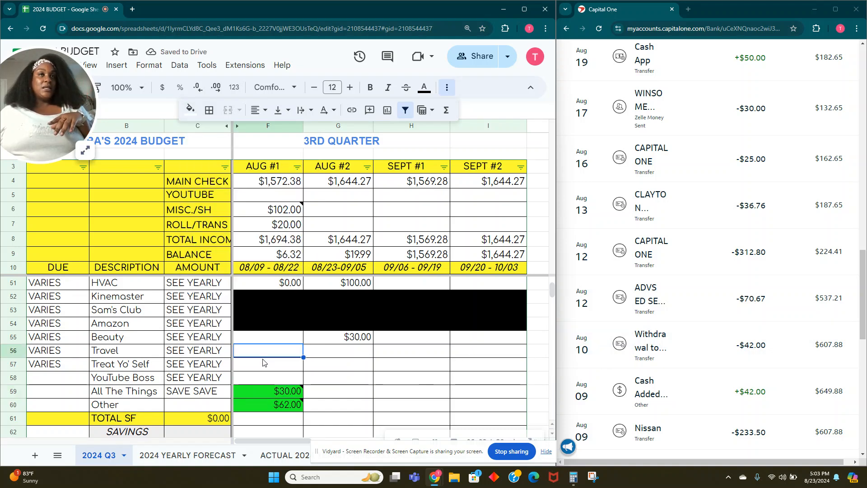
Check the details of the Aug 19 $50.00 withdrawal next to the Cash App deposit in the bank transactions.
scroll(263, 361, up, 2)
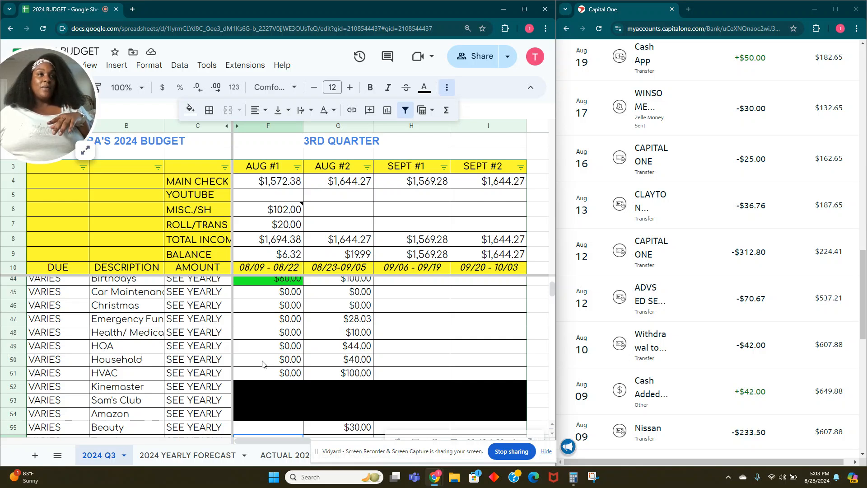
scroll(638, 152, up, 2)
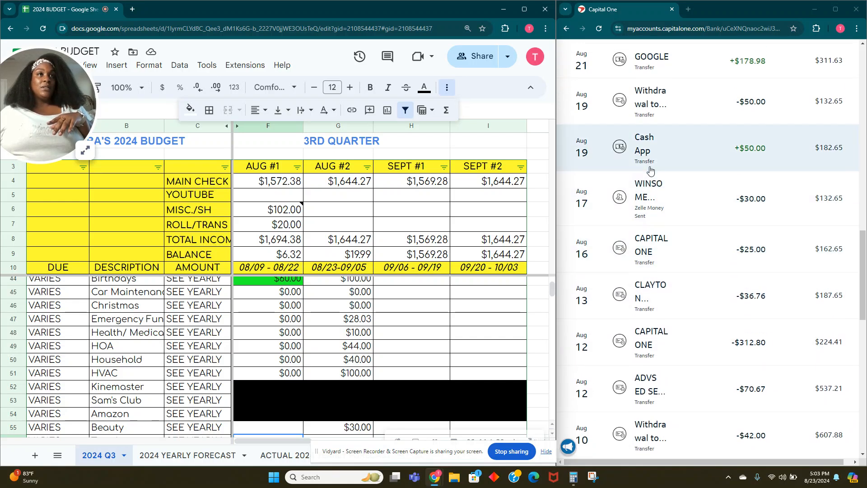
click(638, 153)
click(638, 152)
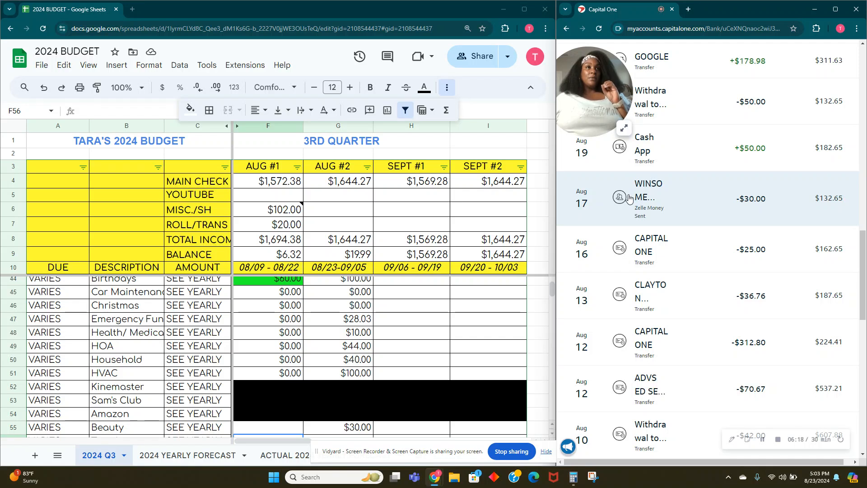
click(655, 110)
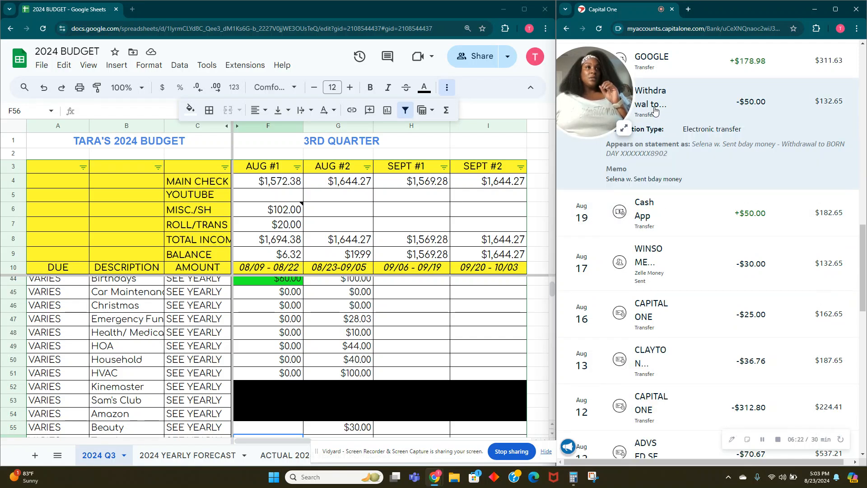
click(655, 111)
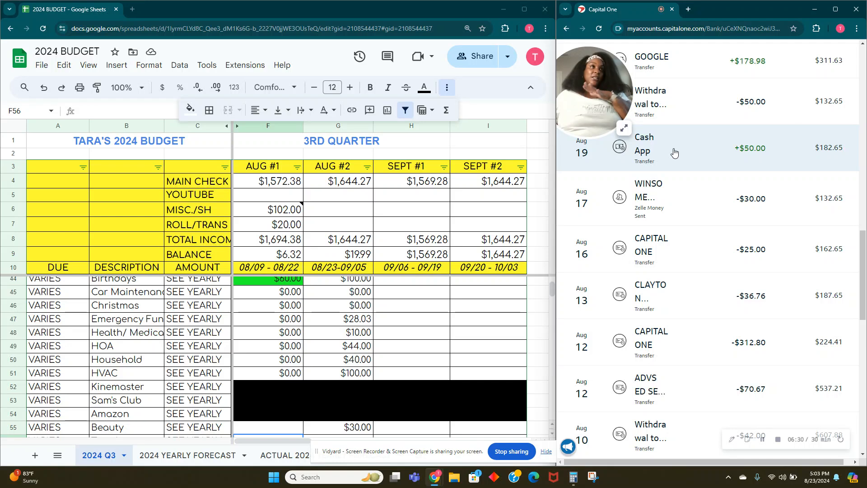
click(624, 128)
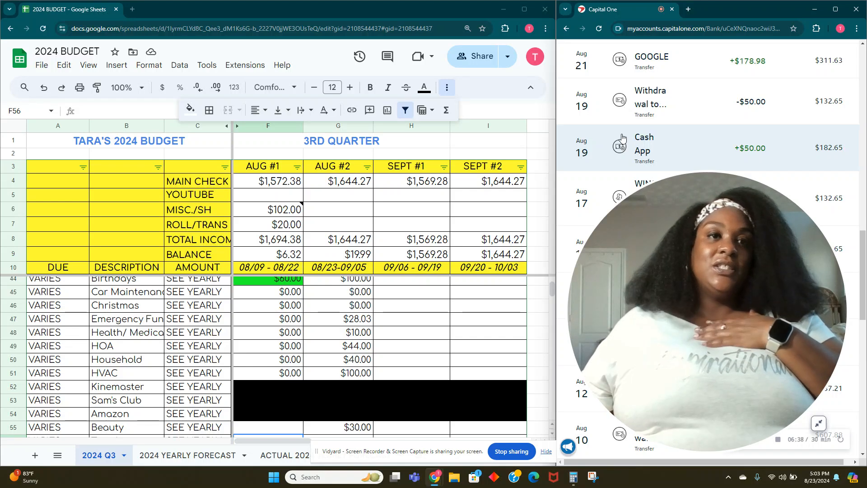
click(819, 424)
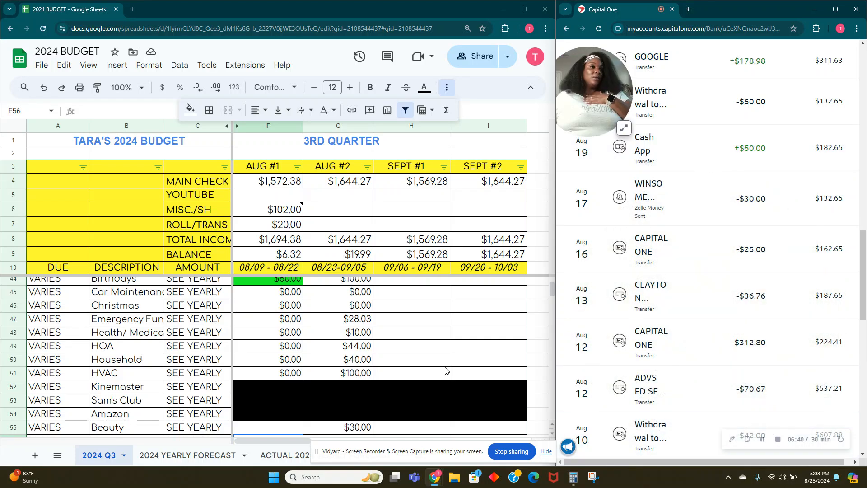
Add 50 to the AUG #1 MISC./SH income, making its formula =60+42+50.
click(251, 212)
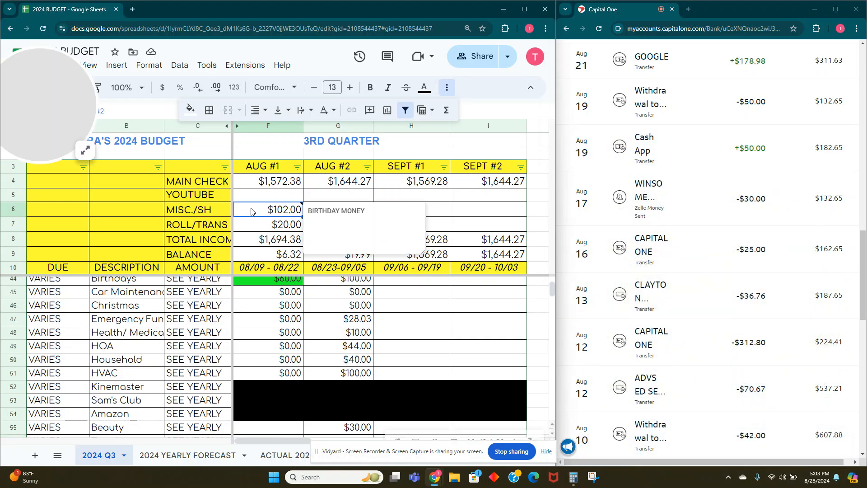
double_click(282, 209)
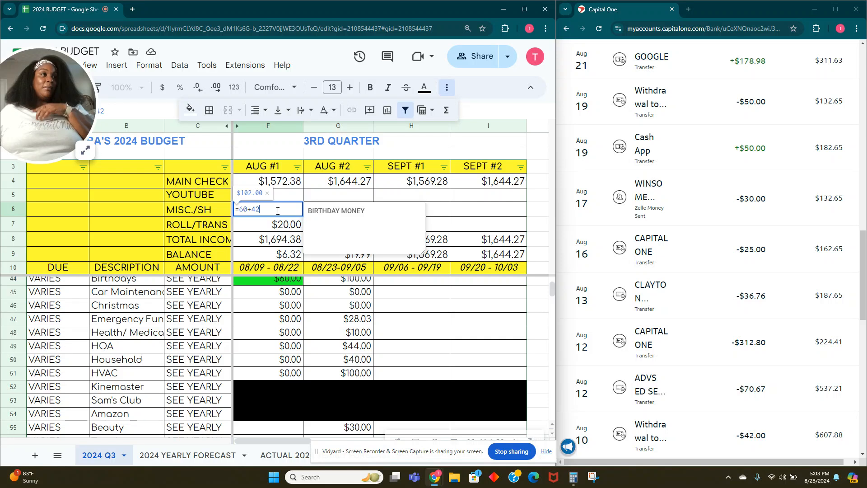
text(+50)
key(Tab)
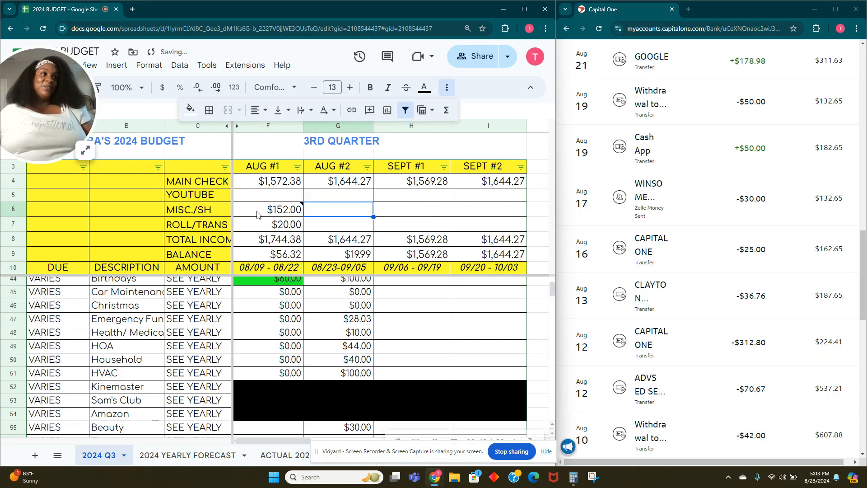
Add two lines above BIRTHDAY MONEY in the AUG #1 MISC./SH note, listing 25 and 35 as BDAY MONEY with each giver's name.
click(291, 212)
double_click(291, 211)
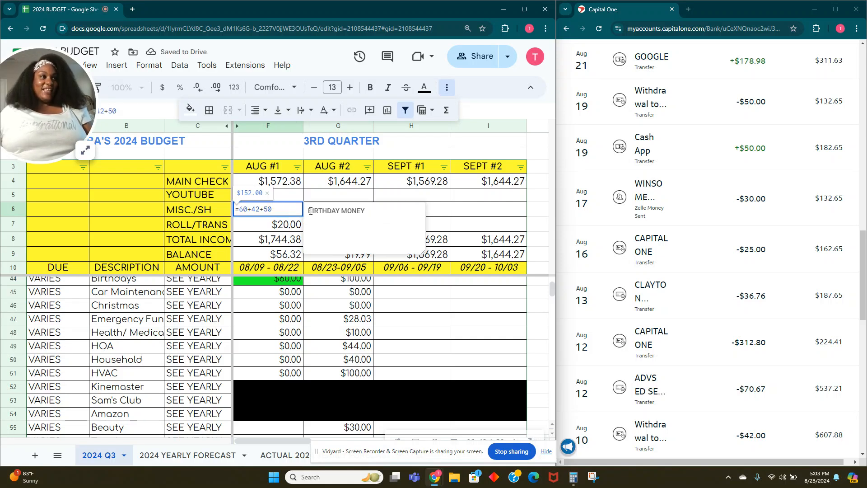
key(Return)
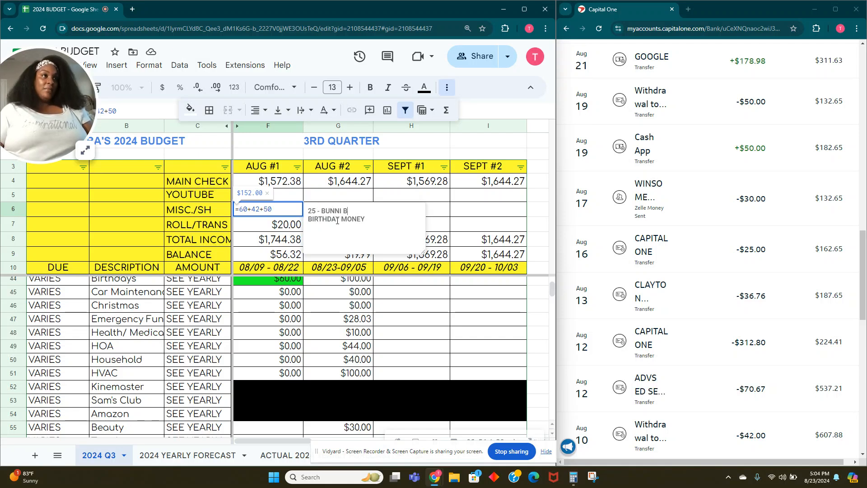
text(MONEY)
key(Return)
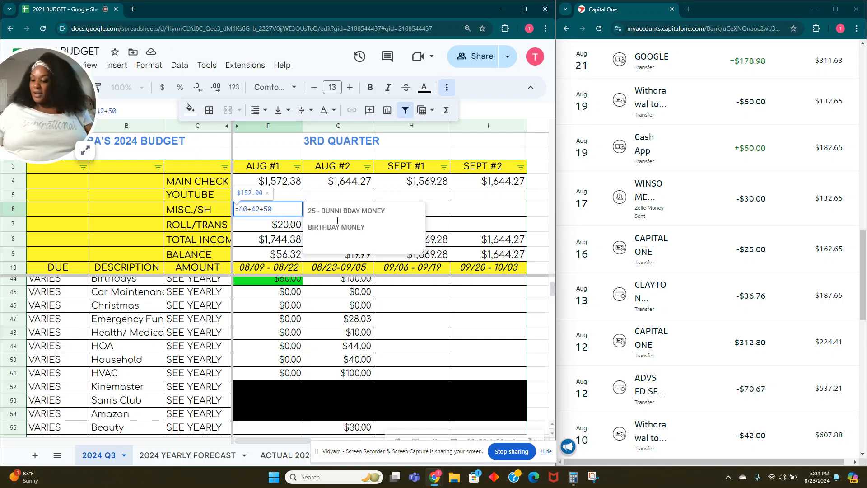
text(35)
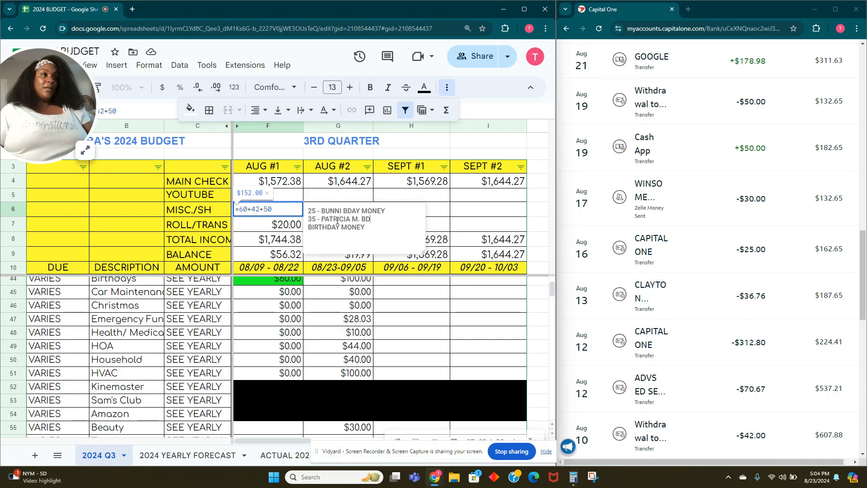
text(- PATRICIA M. BDAY MO)
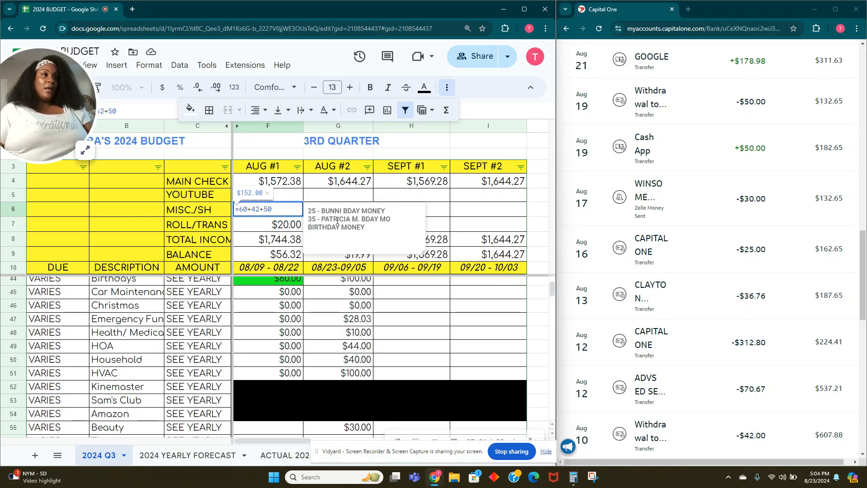
text(NEY4)
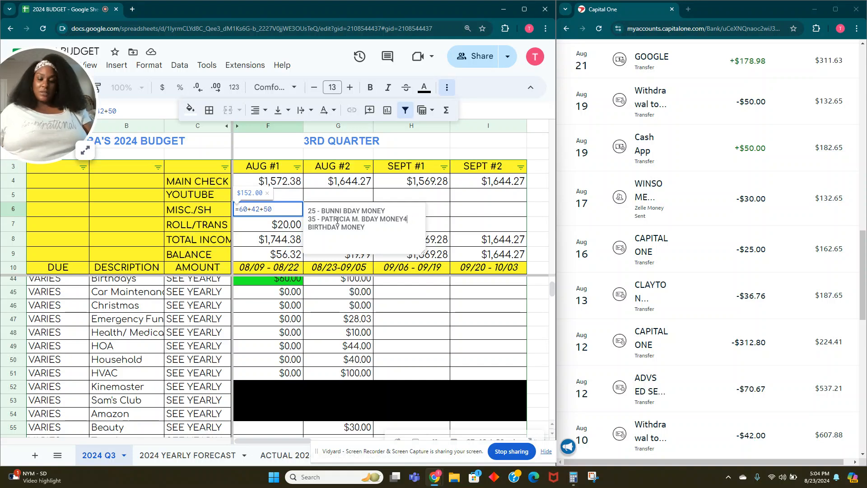
key(BackSpace)
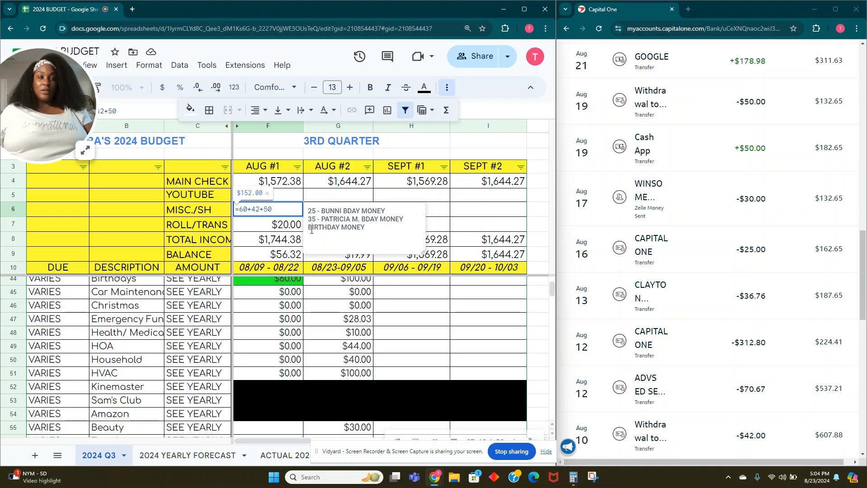
Change the MISC./SH note's BIRTHDAY MONEY line to 42 - SAVINGS CHALLENGE MONEY and add a line listing 50 as BDAY MONEY with the giver's name.
click(311, 230)
text(42 -)
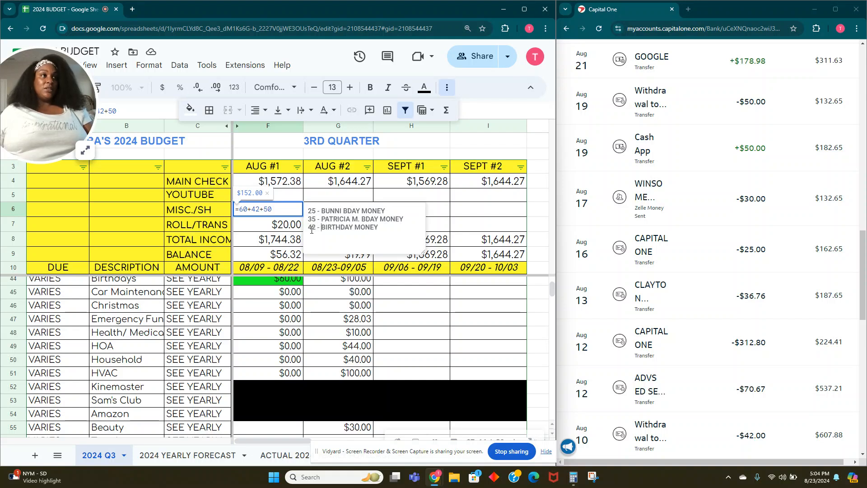
drag(382, 228, 332, 227)
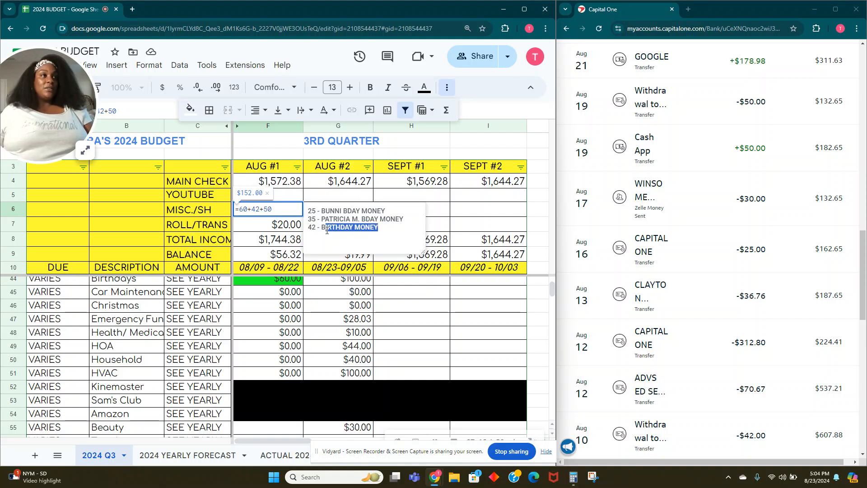
text(SAVI)
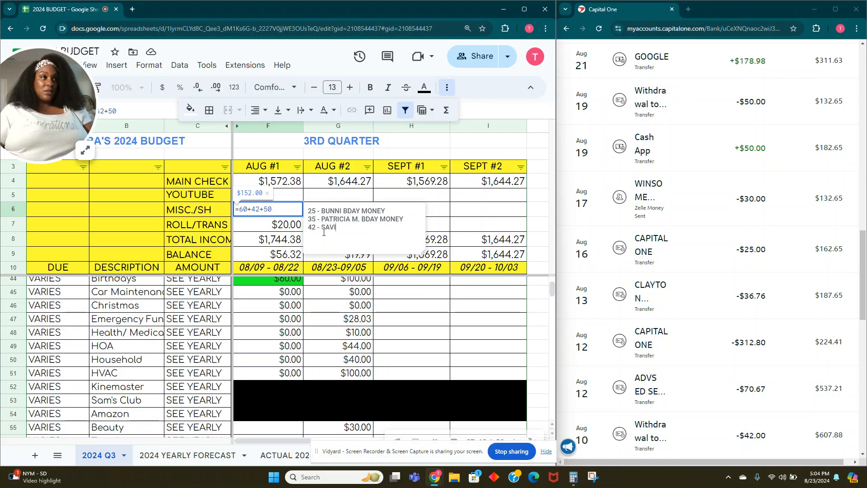
text(NGS CHALLENGE MON)
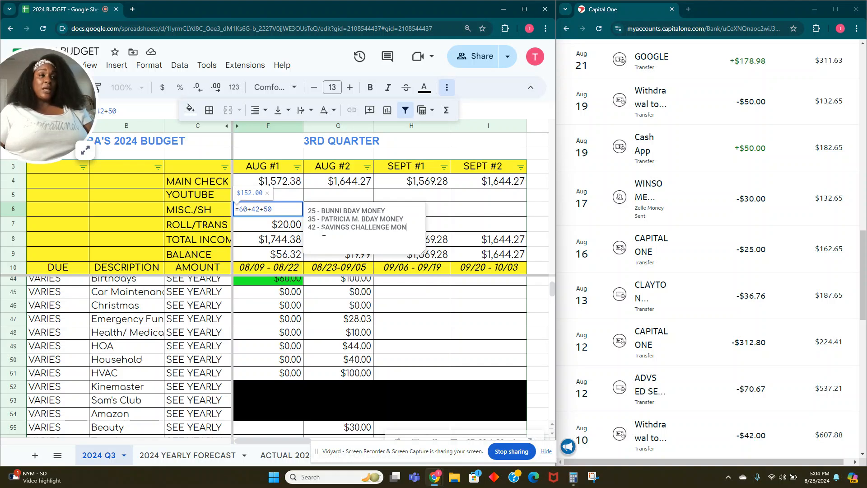
text(EY)
key(Return)
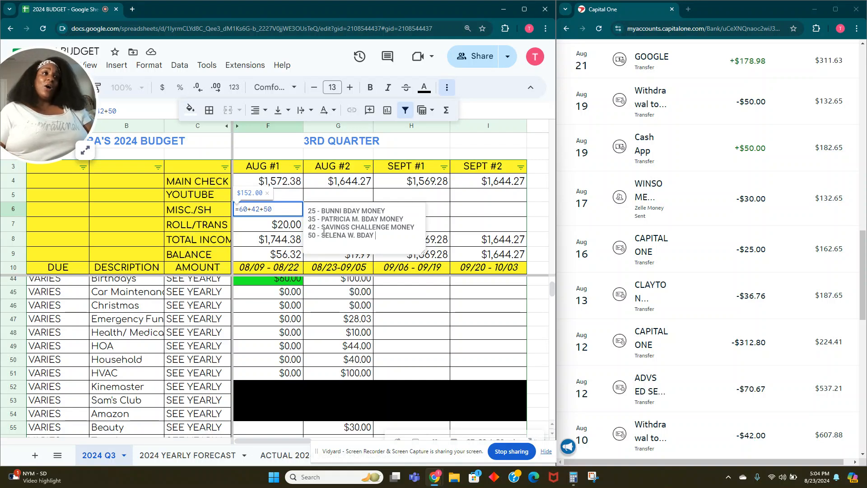
text(MONEY)
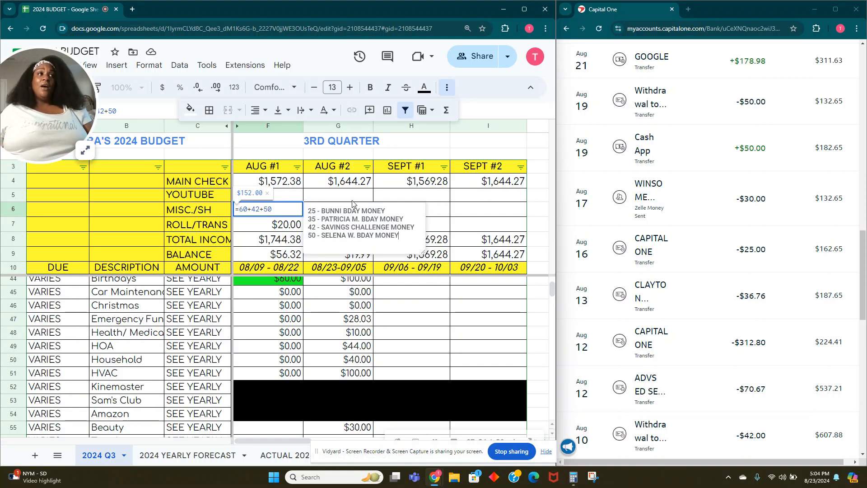
click(352, 200)
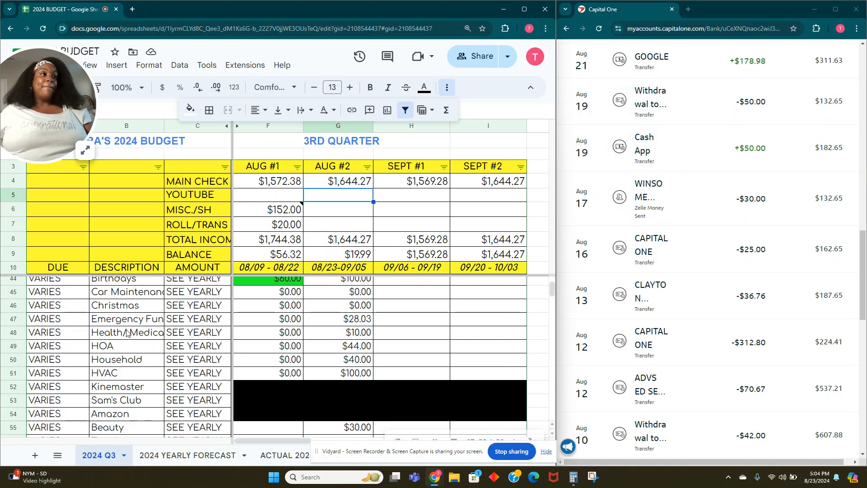
Add 50 to the AUG #1 Birthdays amount in the sinking funds section, making its formula =60+50.
click(136, 346)
scroll(140, 348, up, 2)
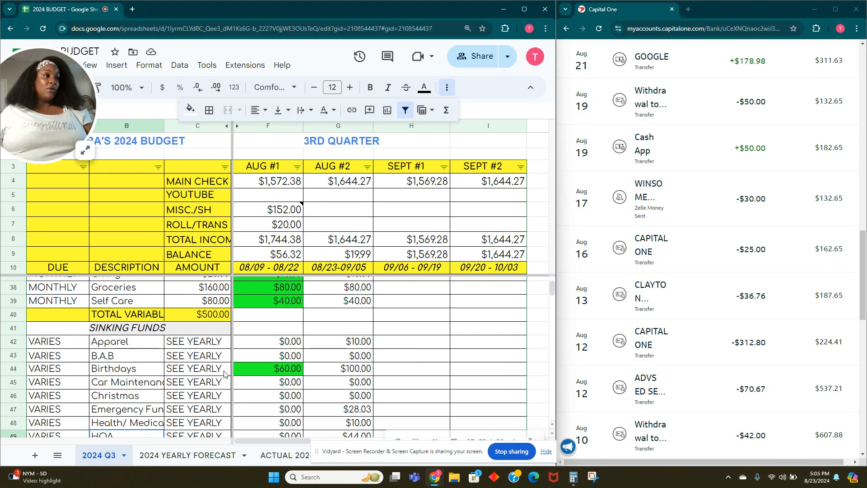
click(240, 368)
double_click(240, 368)
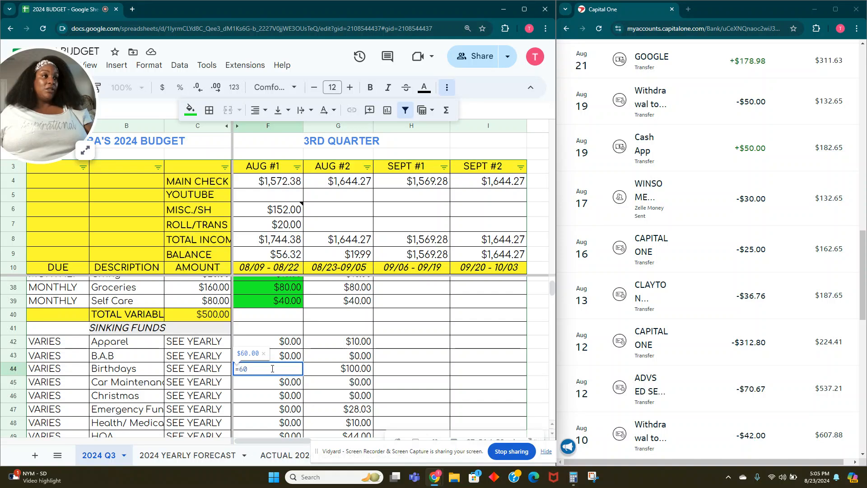
text(+50)
key(Tab)
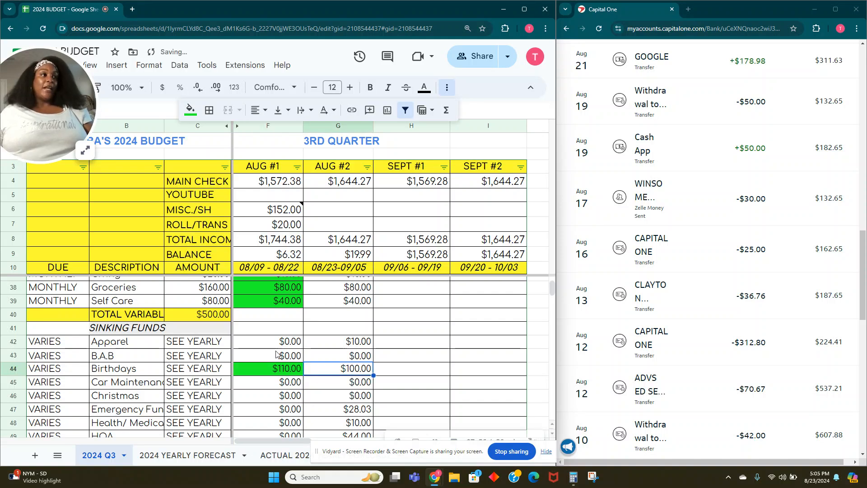
scroll(677, 203, up, 2)
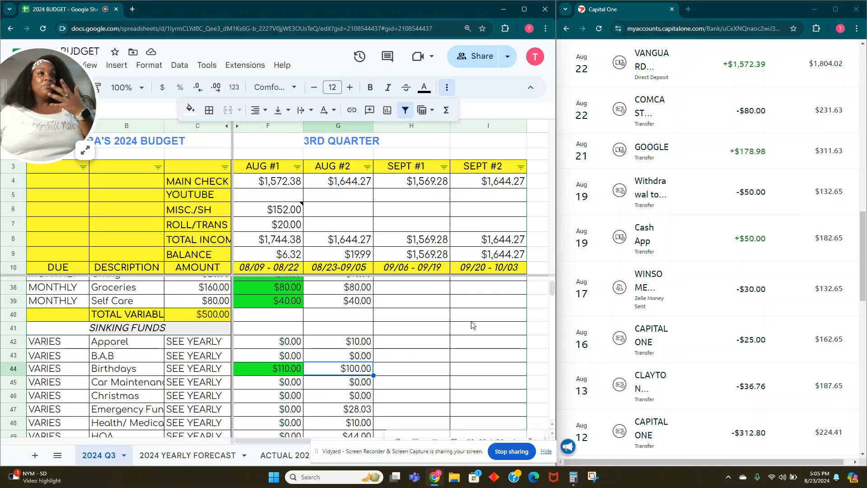
scroll(237, 345, up, 9)
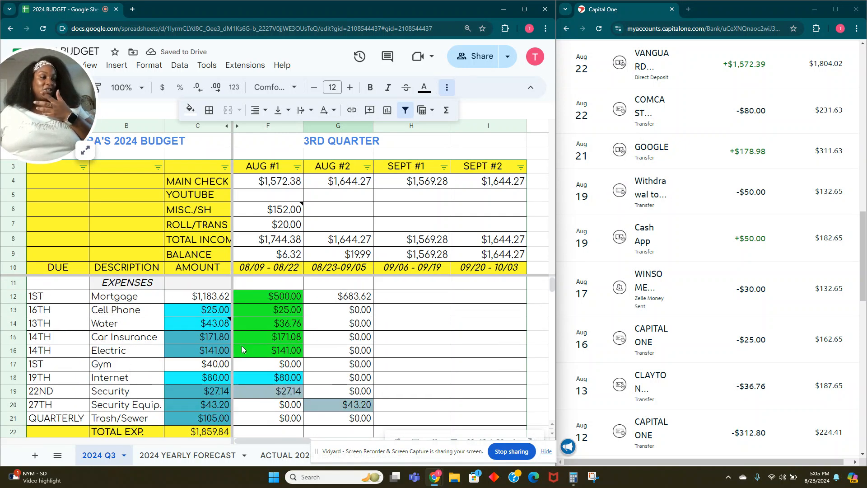
click(251, 378)
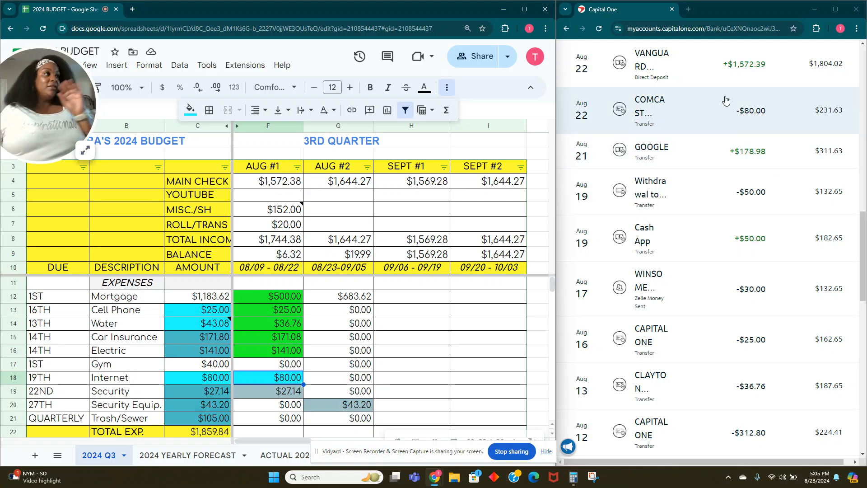
click(78, 155)
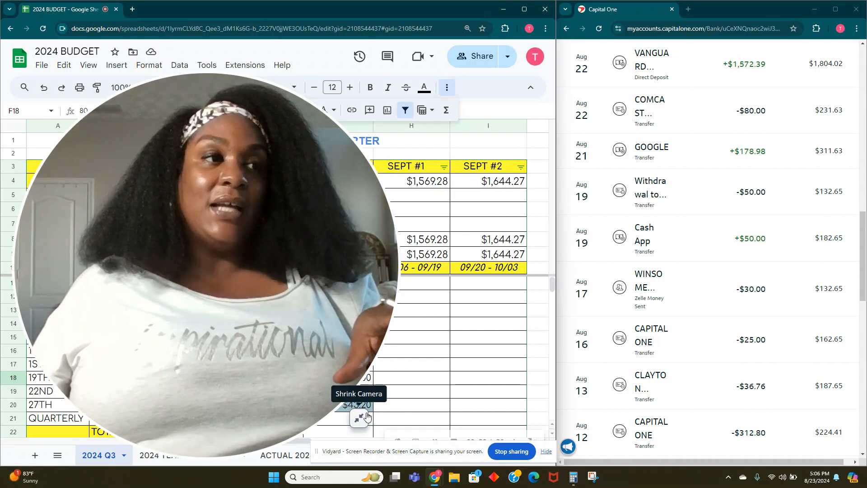
click(360, 419)
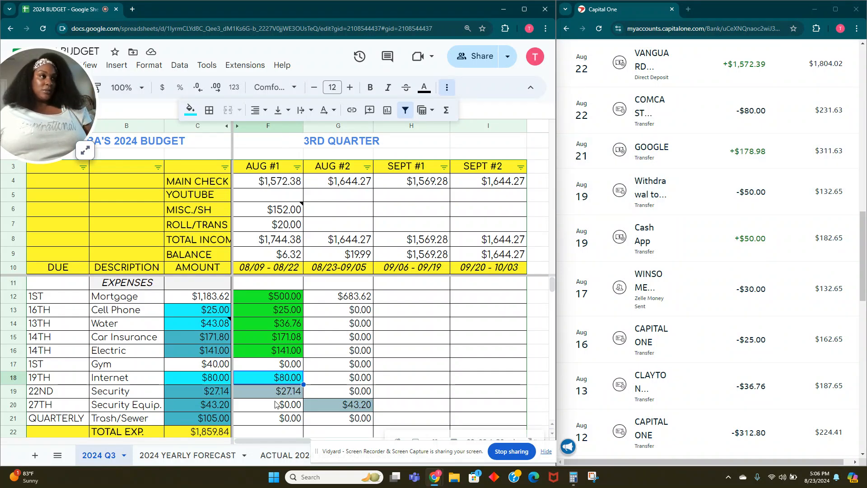
Enter 178.98 as the AUG #1 YOUTUBE income, matching the Aug 21 GOOGLE deposit.
click(267, 201)
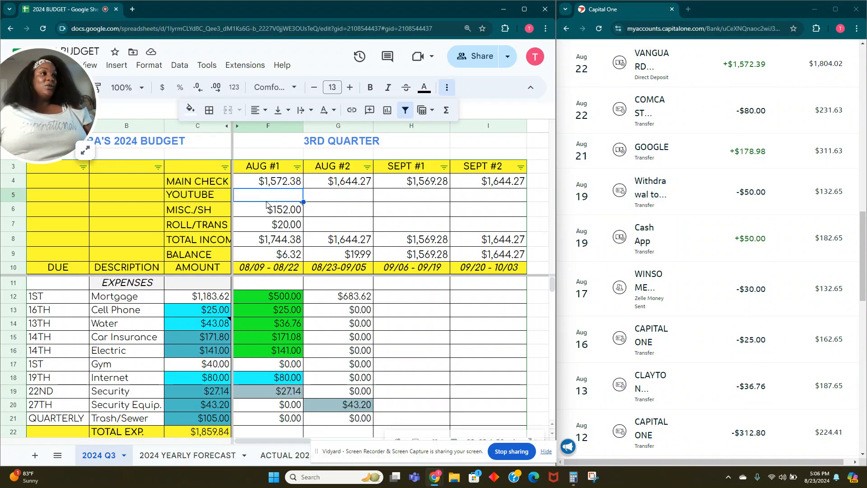
text(178.98)
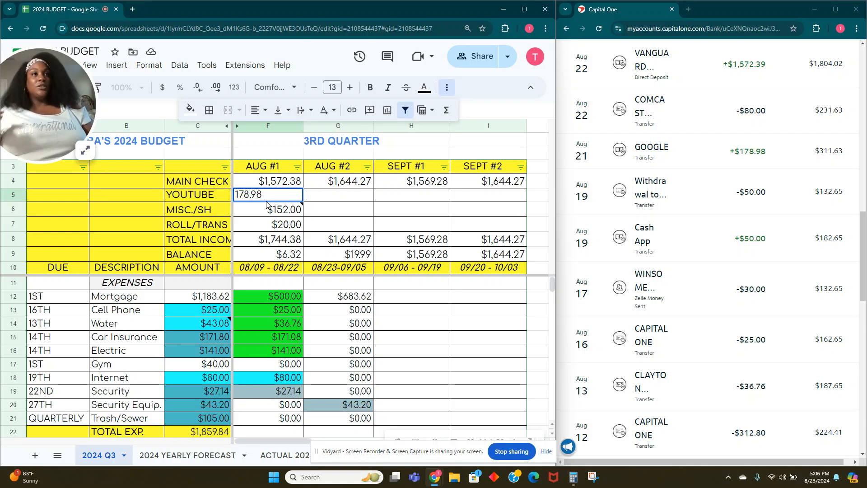
key(Tab)
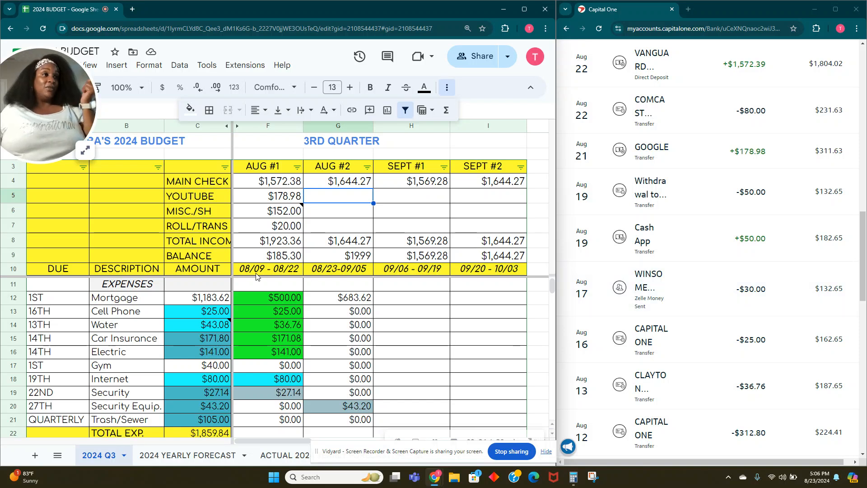
Fill the AUG #1 Internet amount in the expenses section with green.
scroll(745, 190, up, 1)
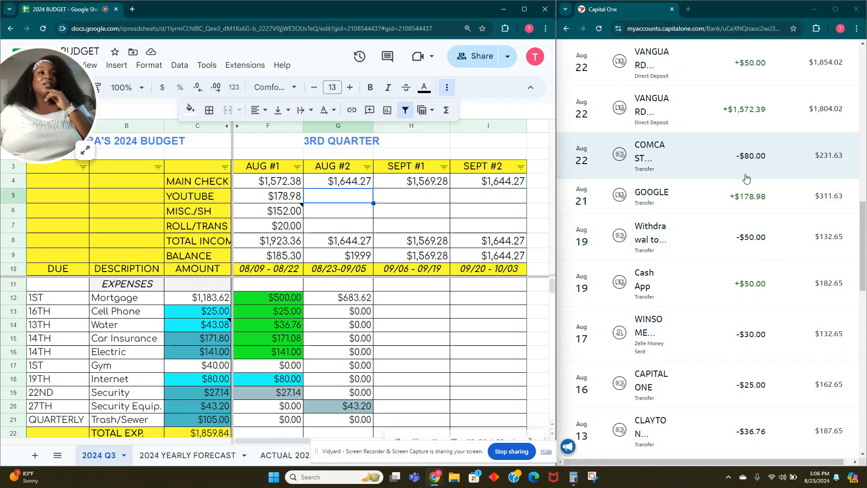
scroll(741, 180, down, 1)
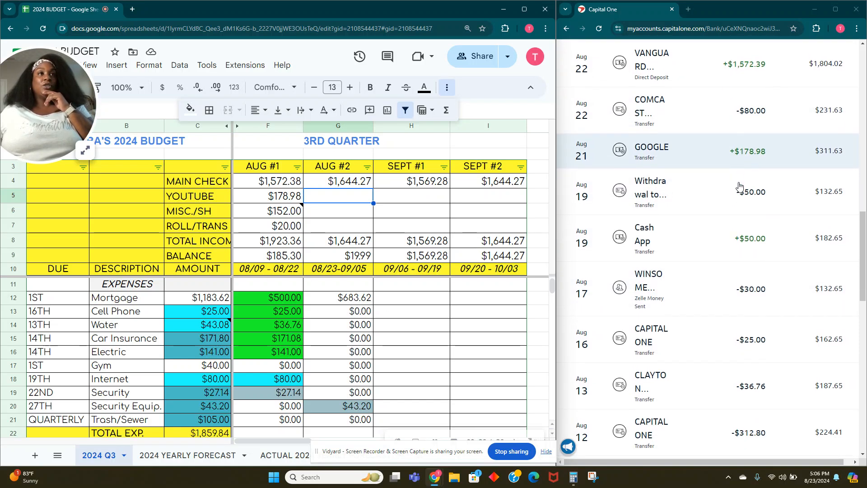
click(280, 379)
click(191, 109)
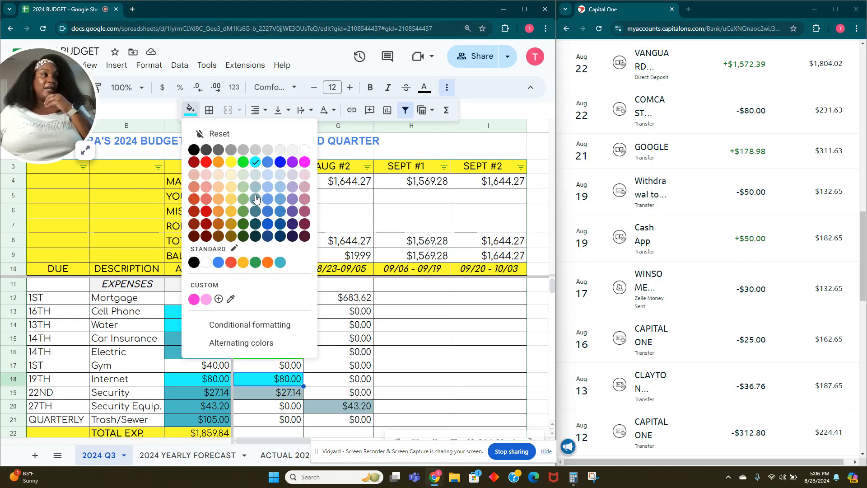
click(244, 165)
Try setting the AUG #1 BUFFER/ROLL amount to 0 and undo the change.
scroll(260, 309, down, 7)
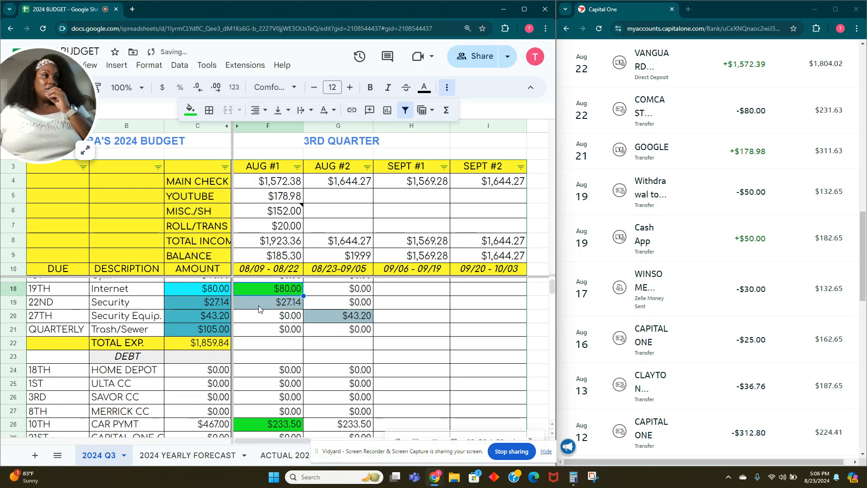
scroll(259, 310, down, 11)
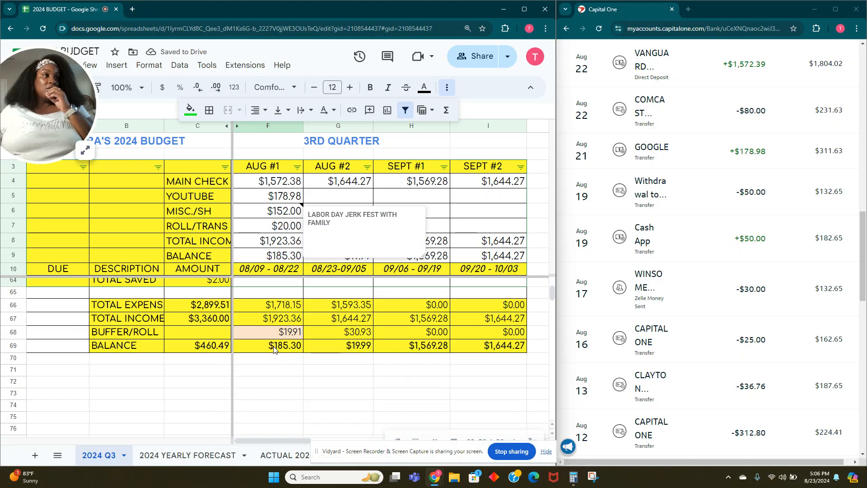
click(287, 336)
text(0)
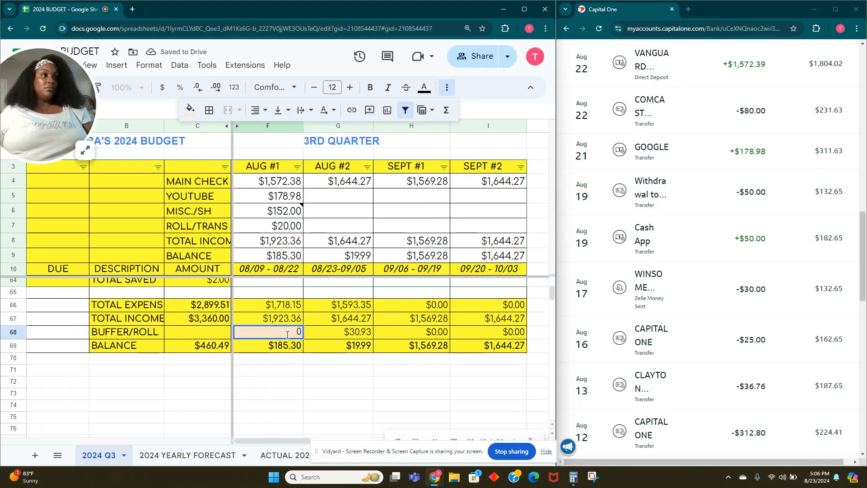
drag(387, 418, 386, 406)
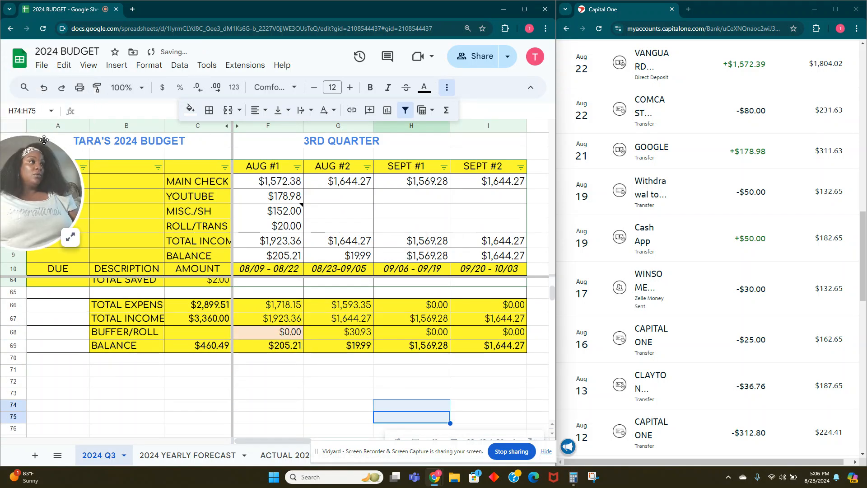
click(44, 87)
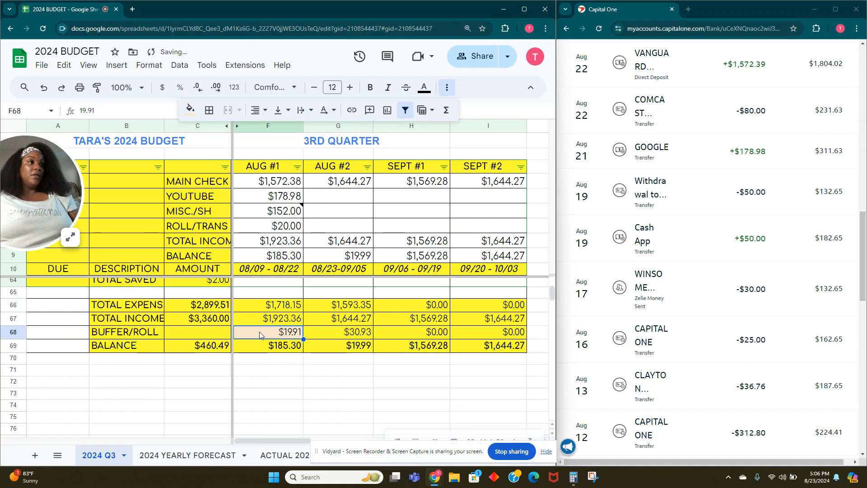
Reset the fill color of the AUG #1 BUFFER/ROLL cell.
click(191, 110)
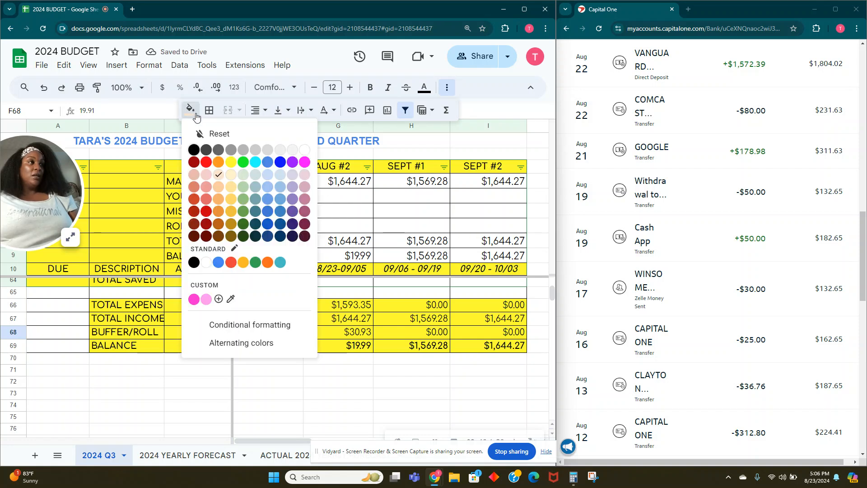
click(223, 138)
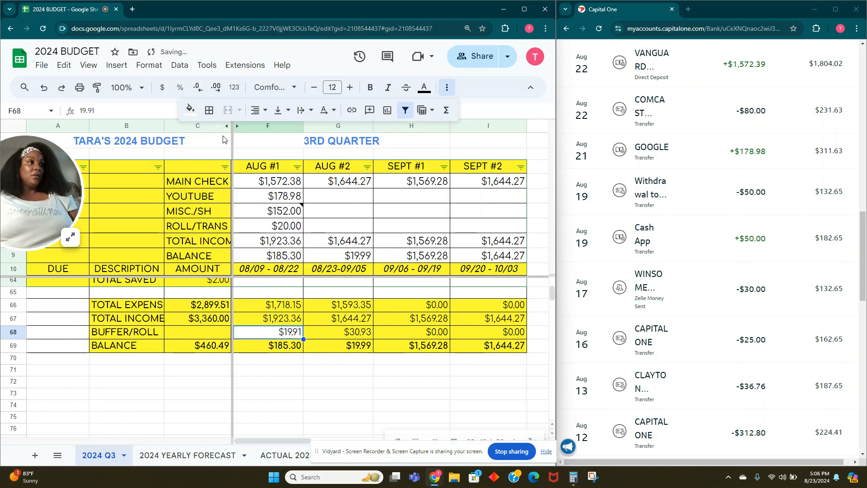
click(268, 382)
drag(61, 210, 67, 112)
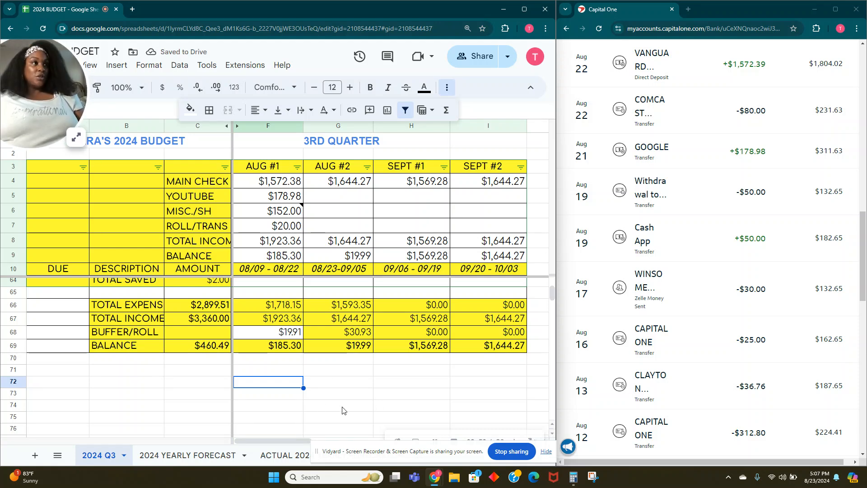
scroll(277, 344, up, 5)
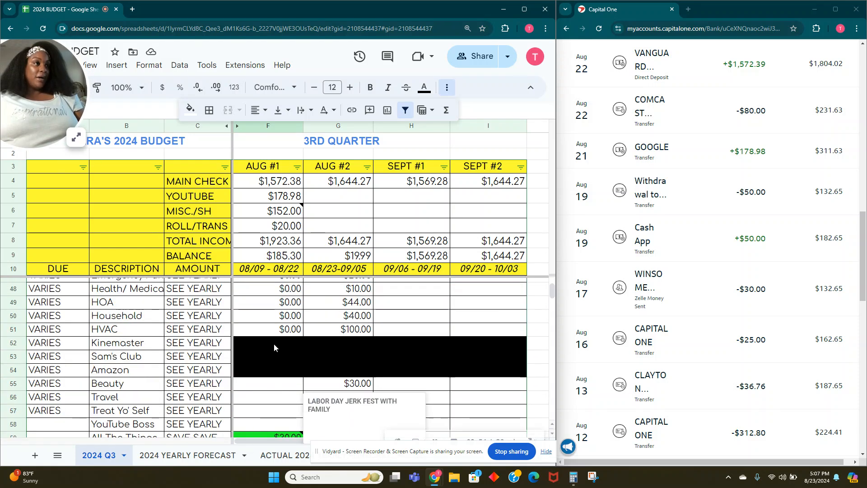
scroll(274, 347, up, 11)
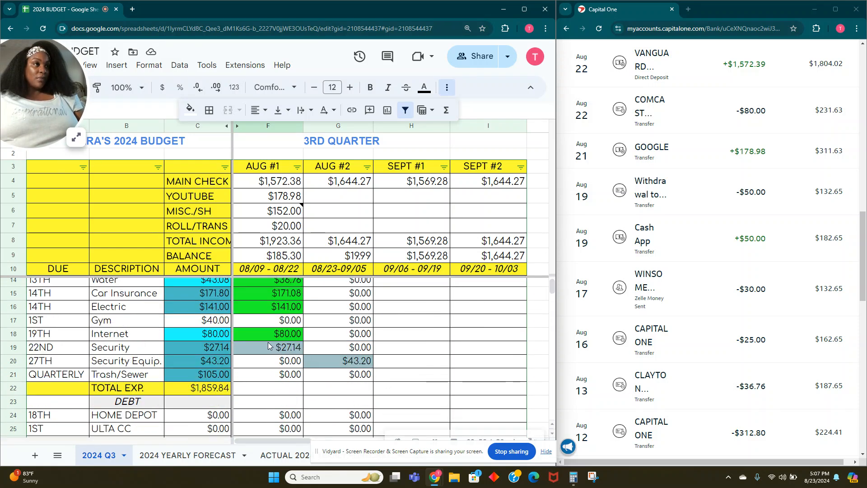
click(268, 347)
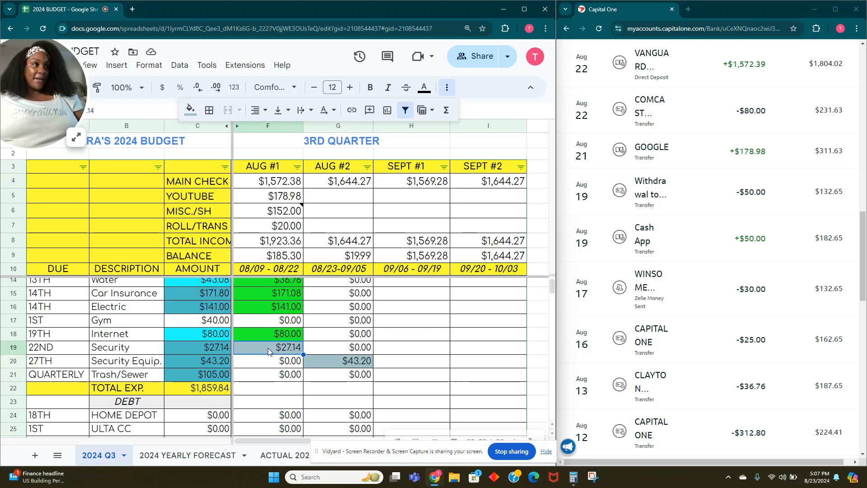
Clear the AUG #1 BUFFER/ROLL amount in the totals section at the end of the budget.
scroll(269, 350, down, 18)
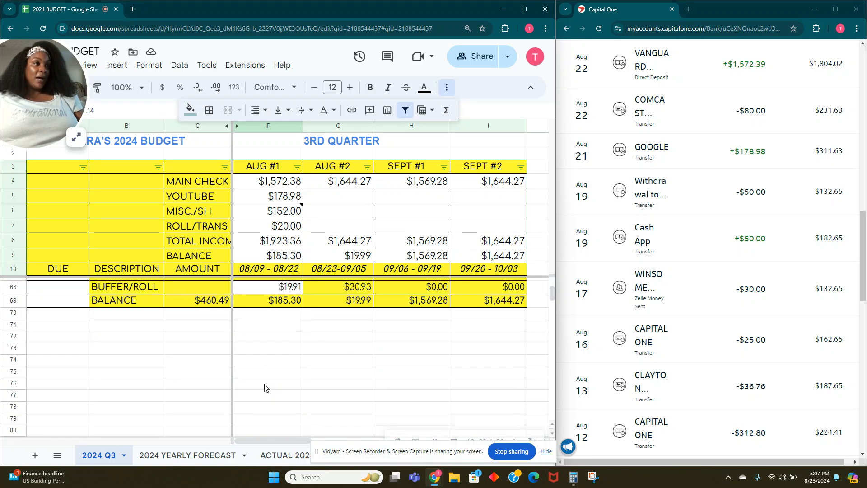
click(286, 291)
key(Delete)
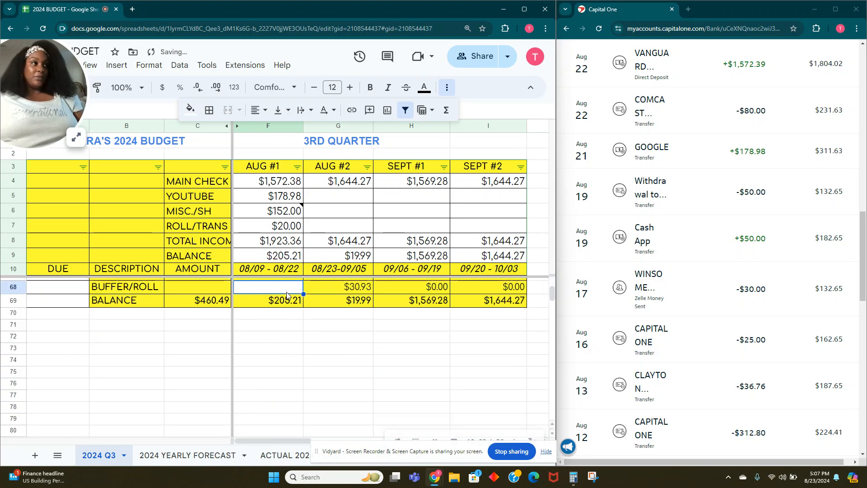
key(Right)
scroll(271, 303, up, 7)
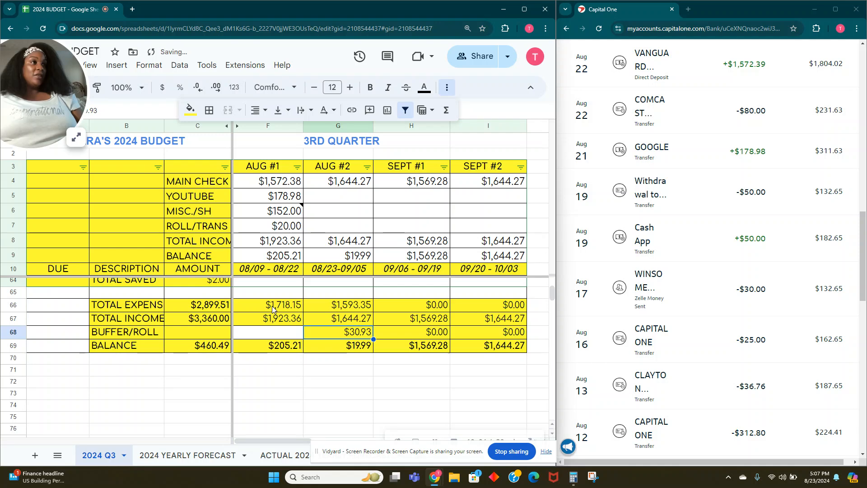
Look for the AUG #1 Security charge among the payments and pending transactions of the BYE BYE DEBT card in Capital One.
scroll(278, 348, up, 6)
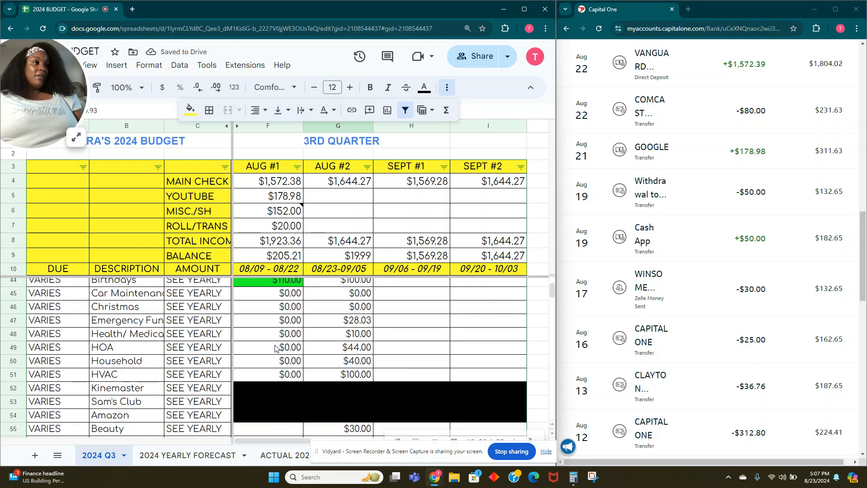
scroll(269, 343, up, 3)
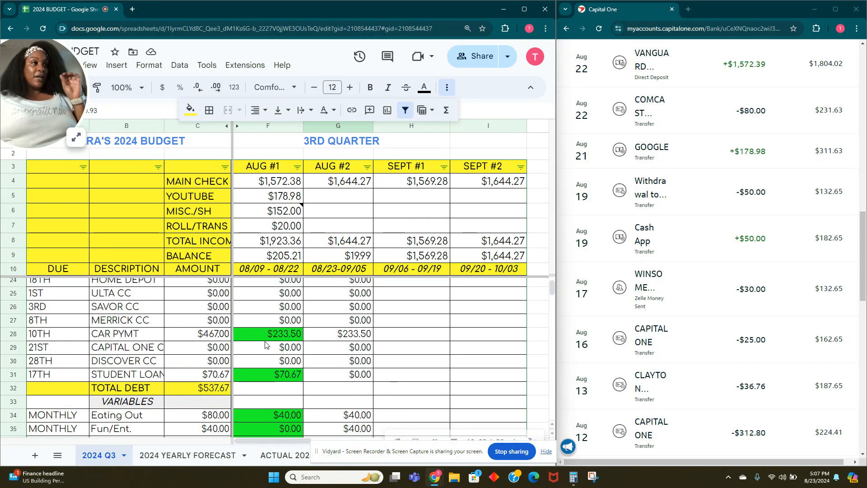
scroll(272, 342, up, 2)
click(289, 304)
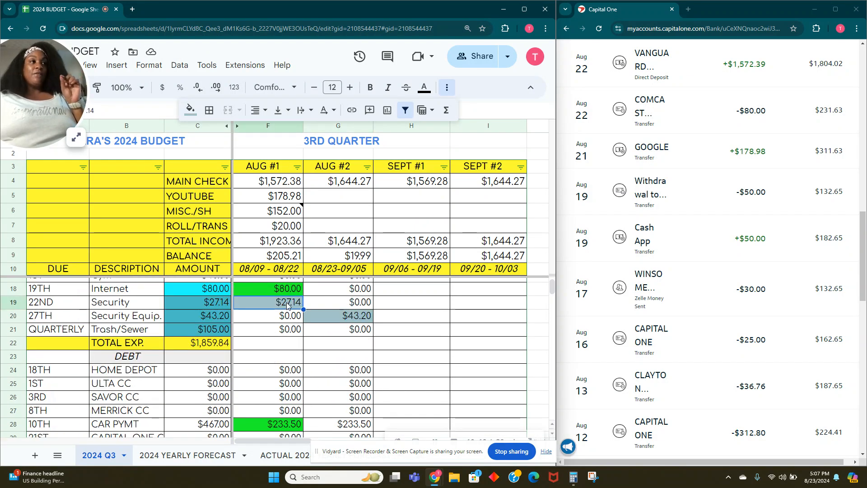
scroll(287, 307, up, 2)
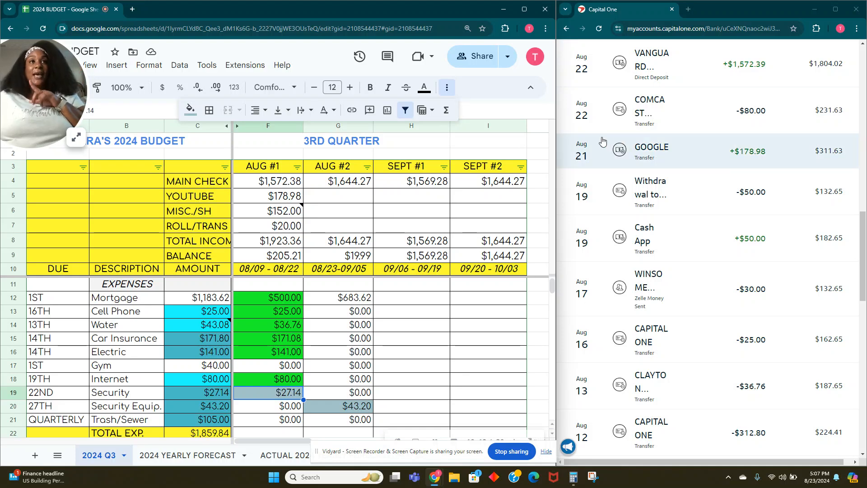
scroll(646, 131, up, 10)
click(681, 61)
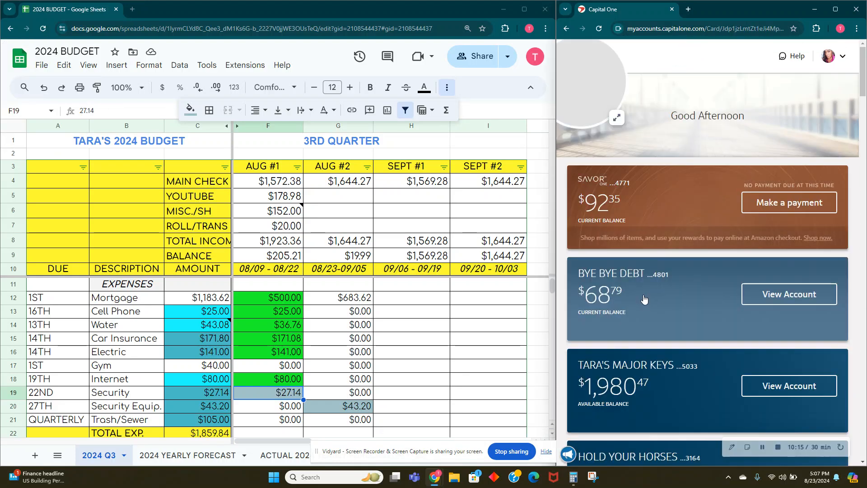
click(643, 302)
scroll(697, 197, down, 9)
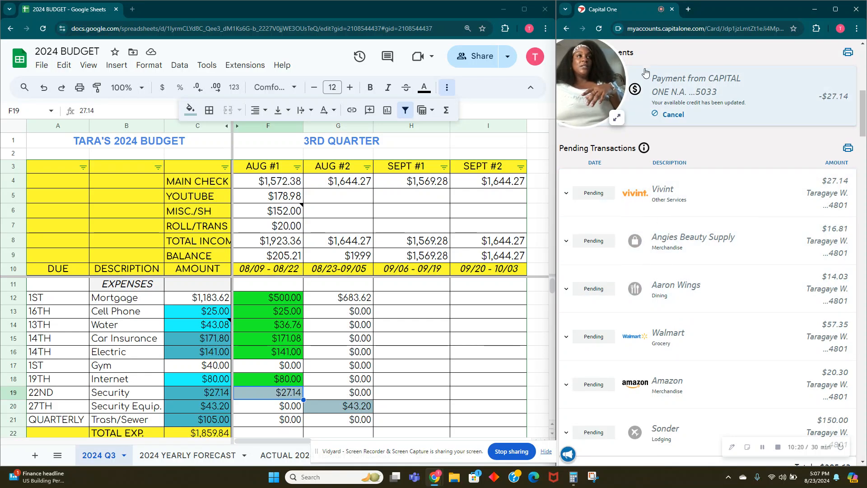
Check the MAJOR KEYS account's upcoming and past transactions for the Security card payment.
click(567, 28)
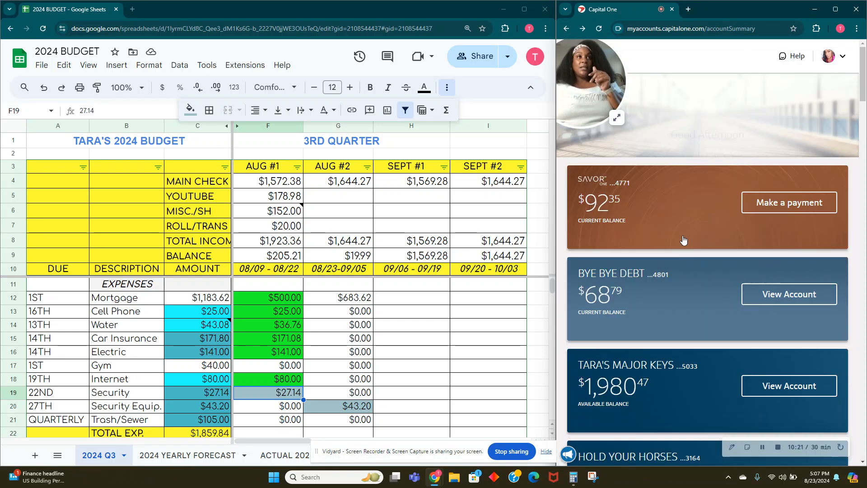
click(648, 381)
scroll(687, 361, down, 1)
scroll(688, 362, down, 3)
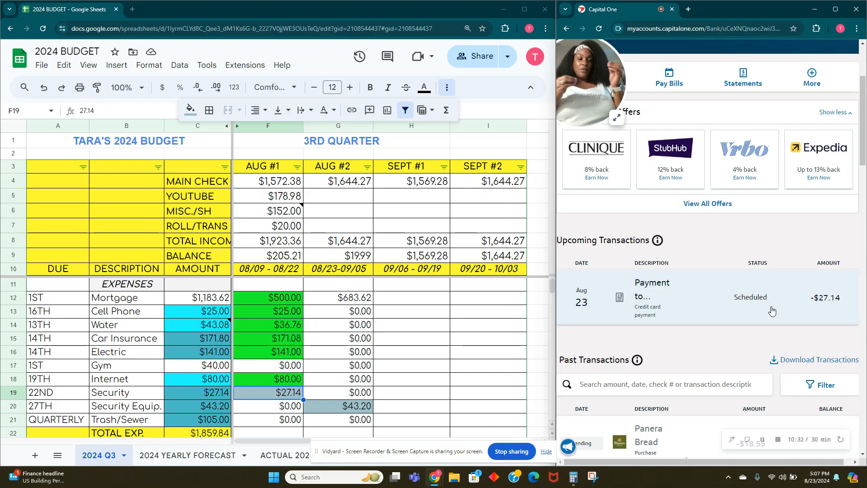
scroll(762, 326, down, 1)
scroll(762, 326, down, 6)
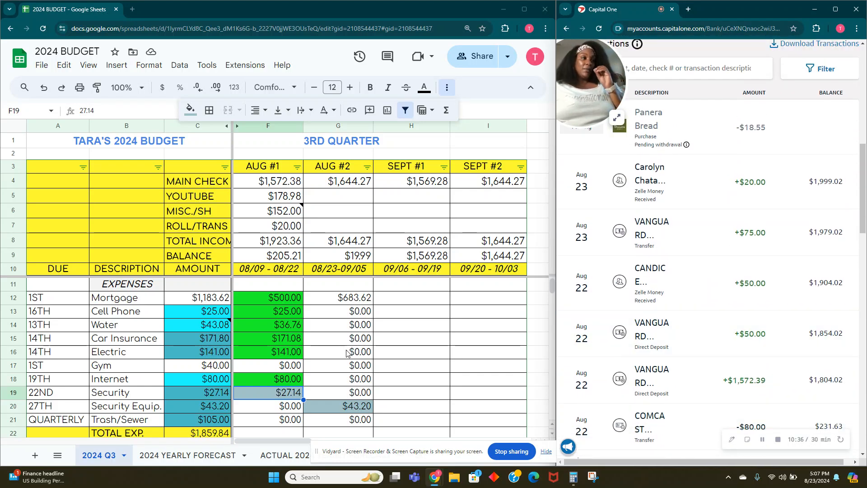
Move the Security expense to the next pay period by setting AUG #2 to 27.14 and AUG #1 to 0.
click(342, 397)
text(27.14)
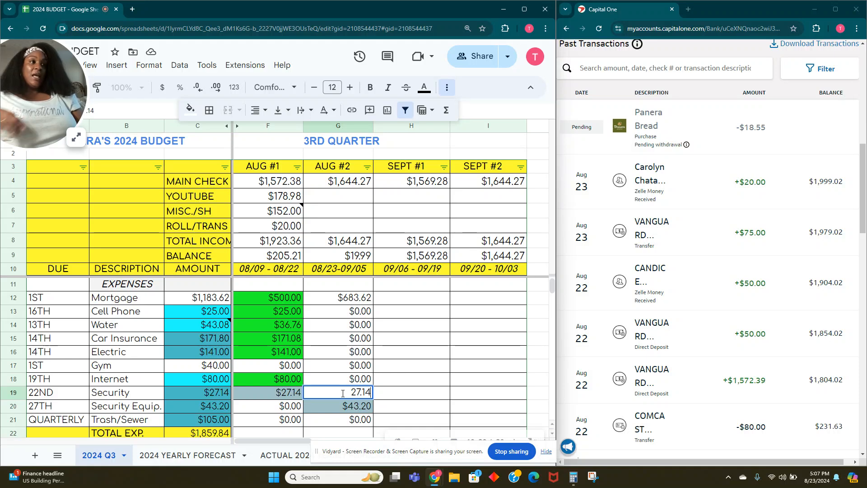
key(Tab)
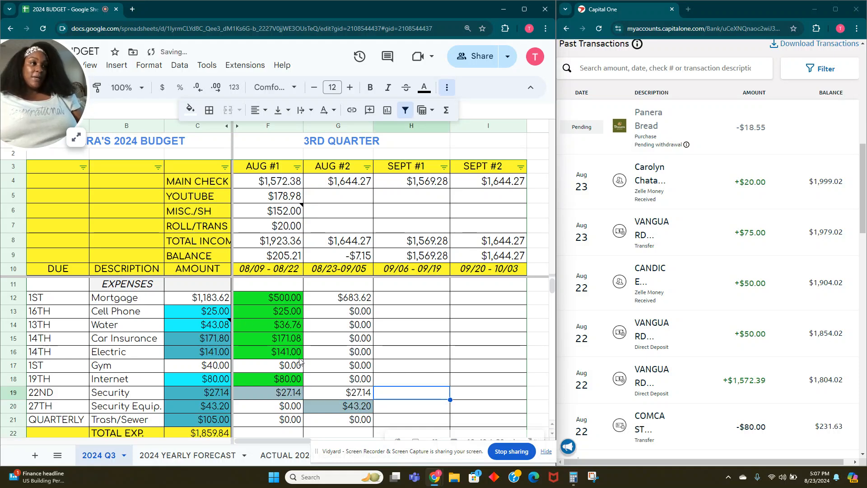
click(274, 394)
text(0)
key(Tab)
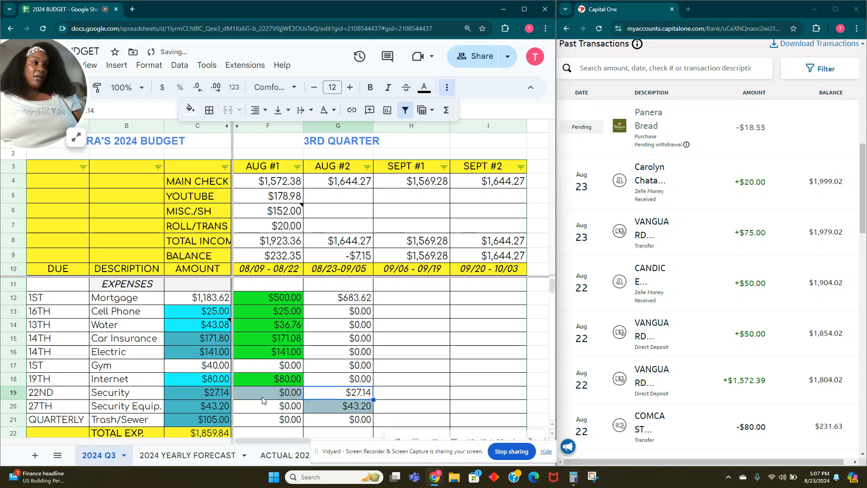
Reset the fill color of the AUG #1 Security cell.
click(274, 395)
click(190, 110)
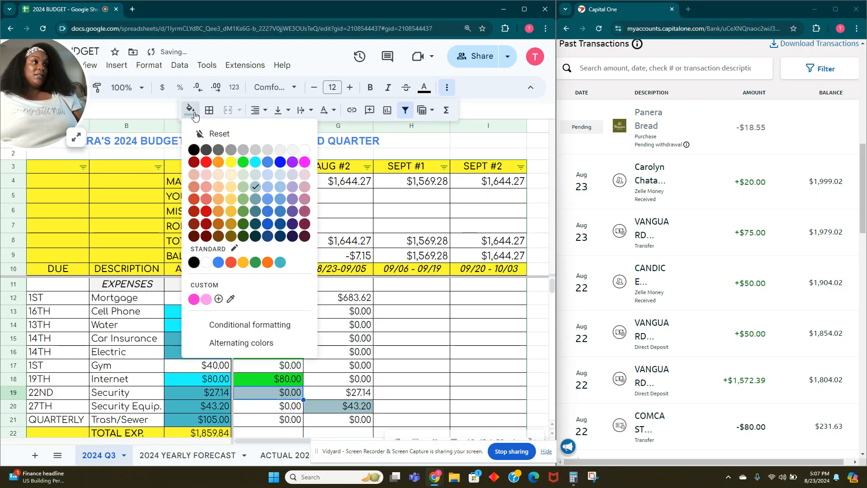
click(228, 130)
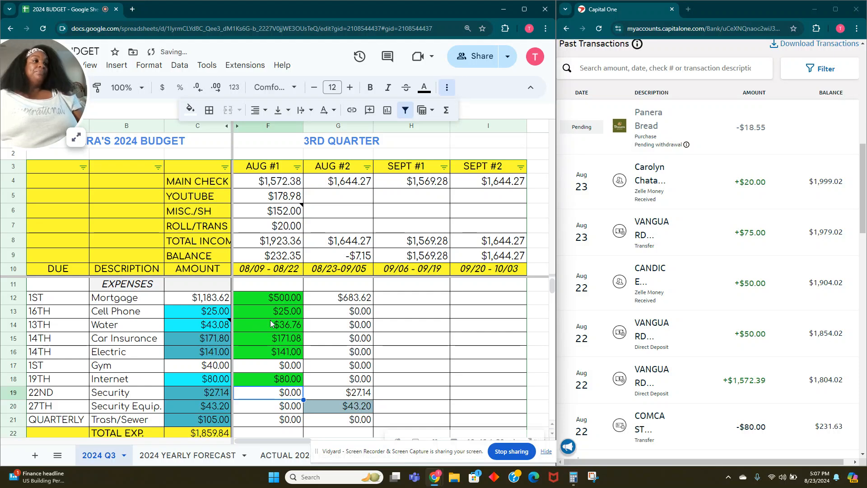
Calculate 232.35 minus 231.63 in Calculator to compare the AUG #1 balance with the bank balance after the Comcast payment.
scroll(272, 331, down, 13)
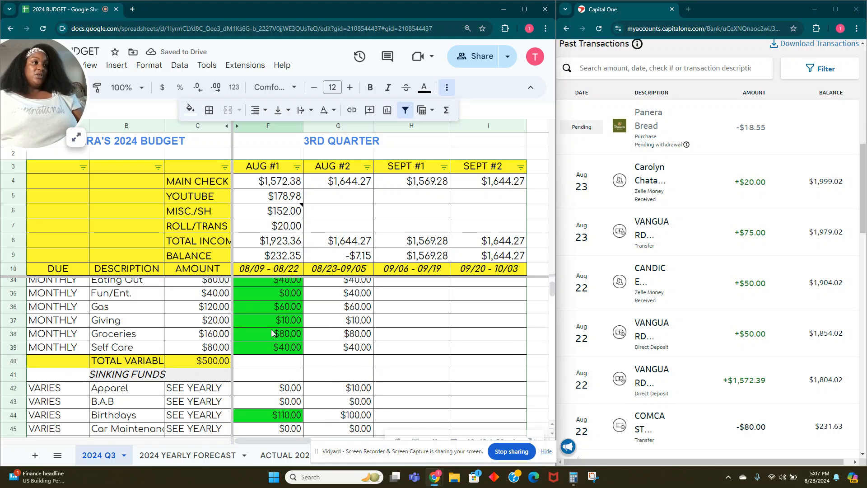
scroll(272, 334, down, 4)
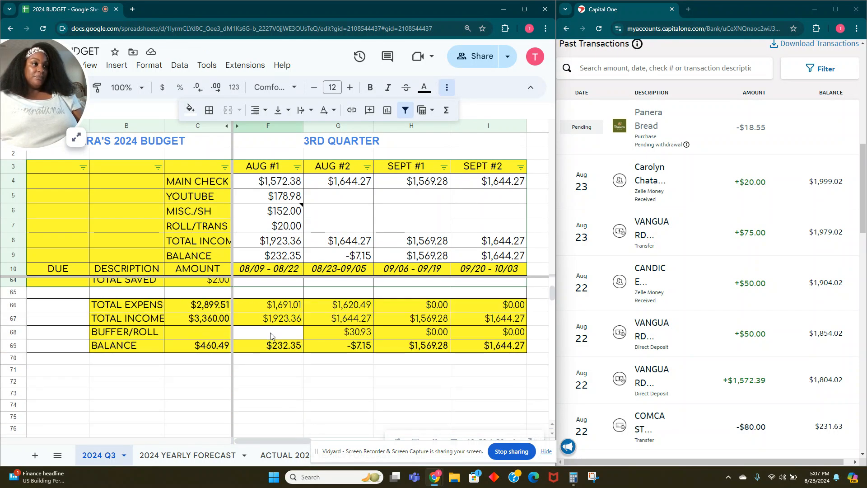
click(280, 347)
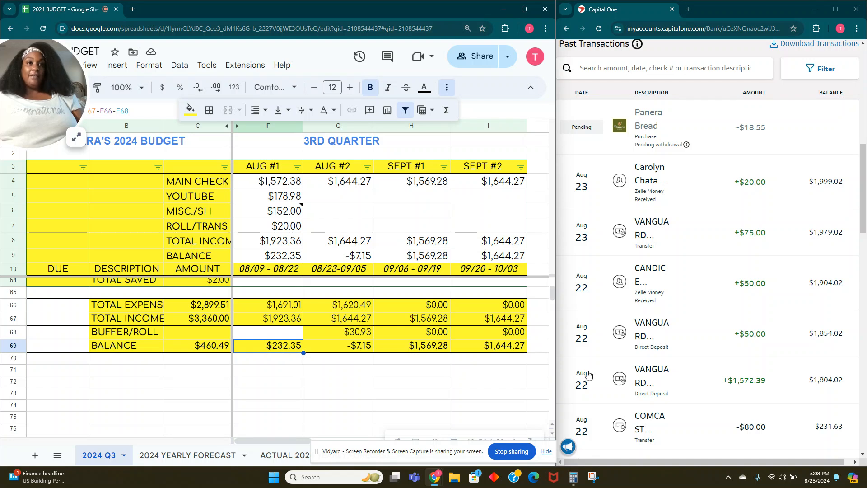
scroll(778, 363, down, 4)
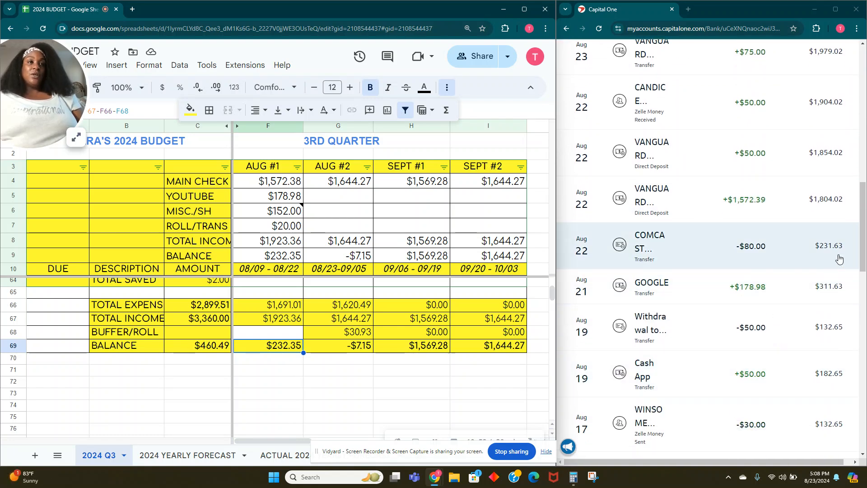
click(580, 480)
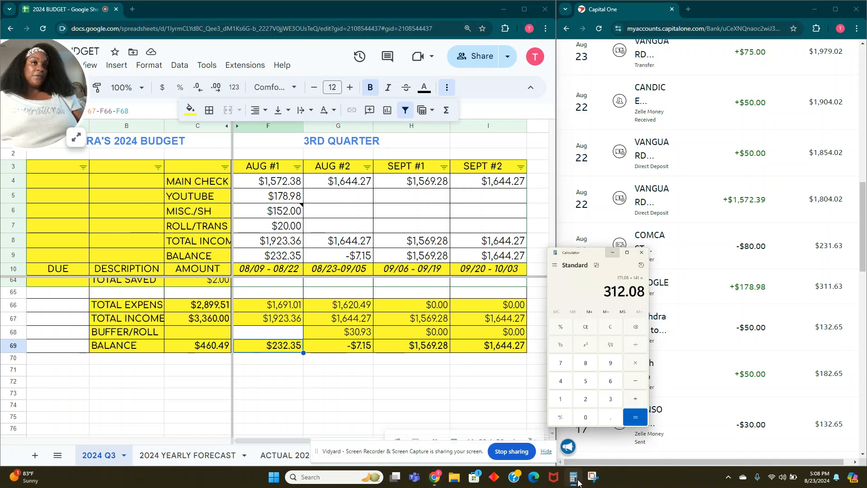
key(3)
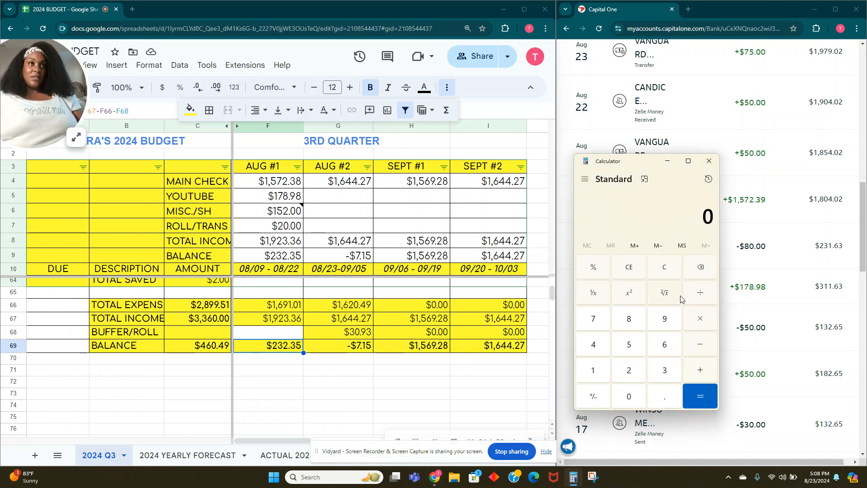
key(5)
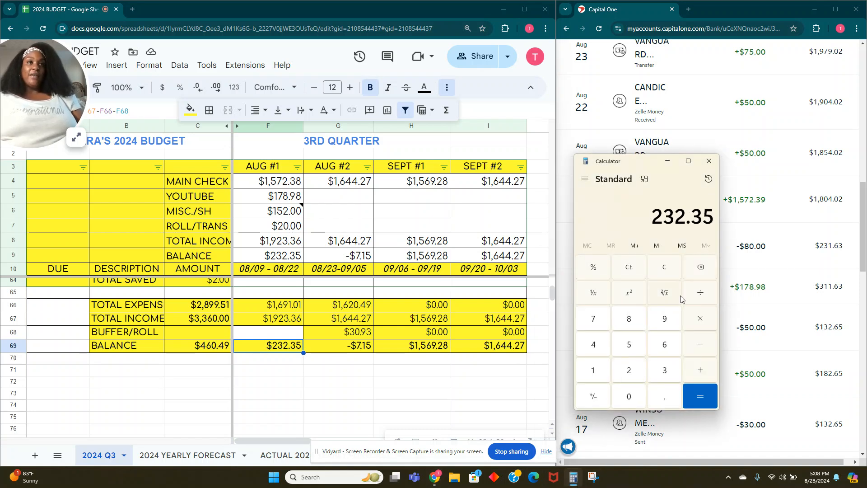
key(minus)
text(231.63)
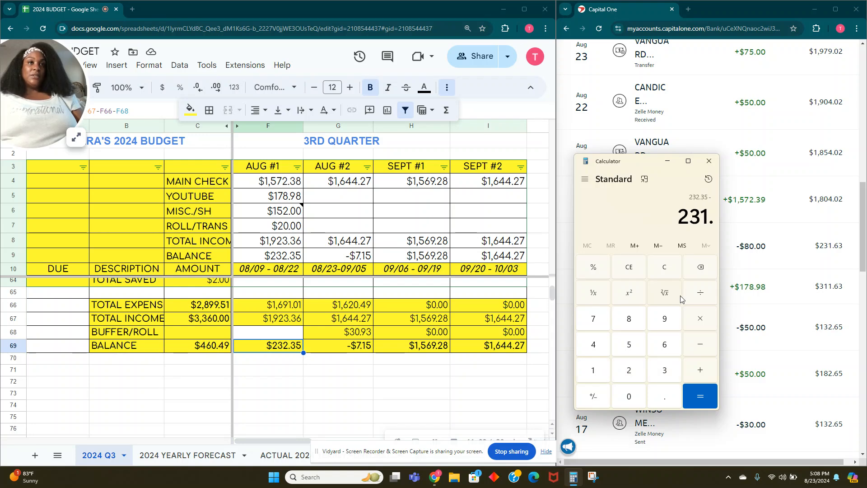
key(Return)
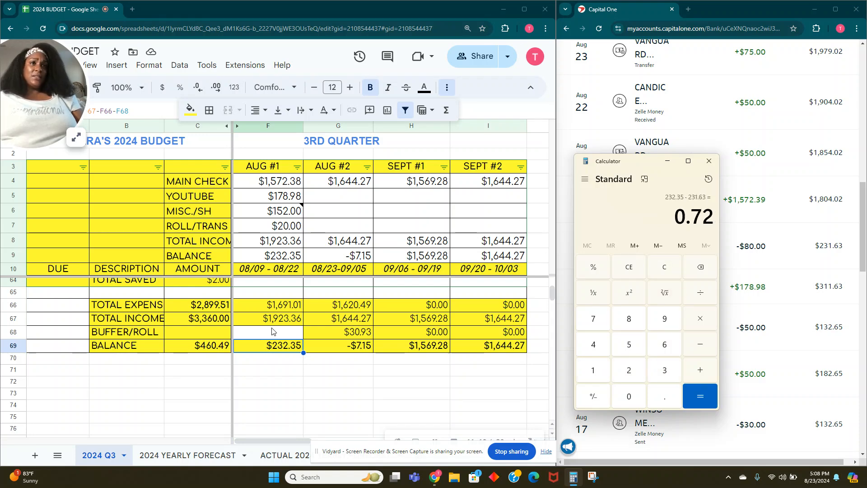
Compare the AUG #1 expense and income amounts with the bank transactions to find the source of the balance difference.
scroll(271, 333, up, 12)
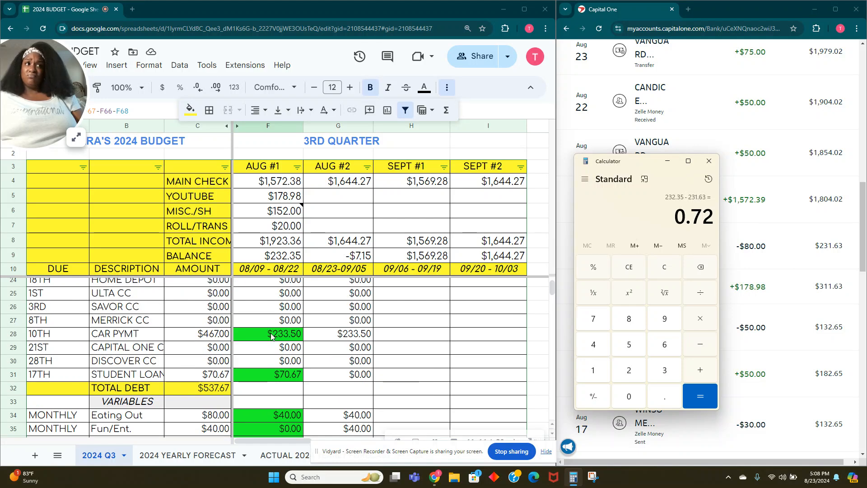
scroll(271, 336, up, 4)
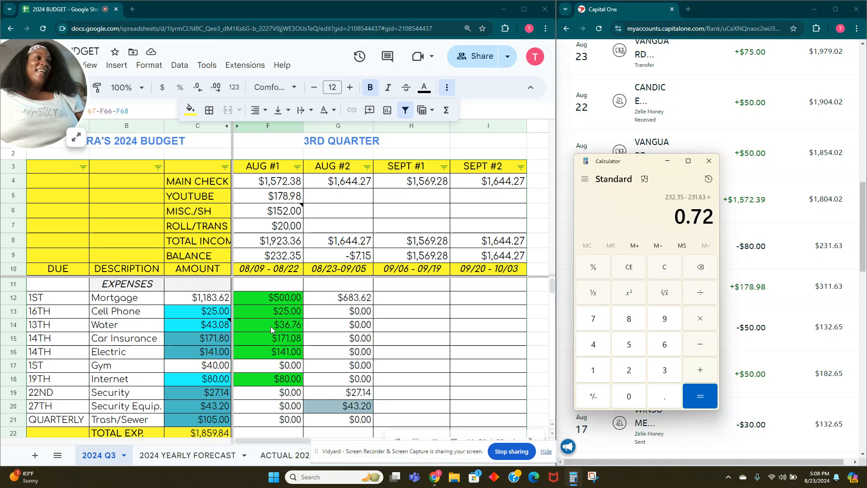
click(279, 210)
click(284, 198)
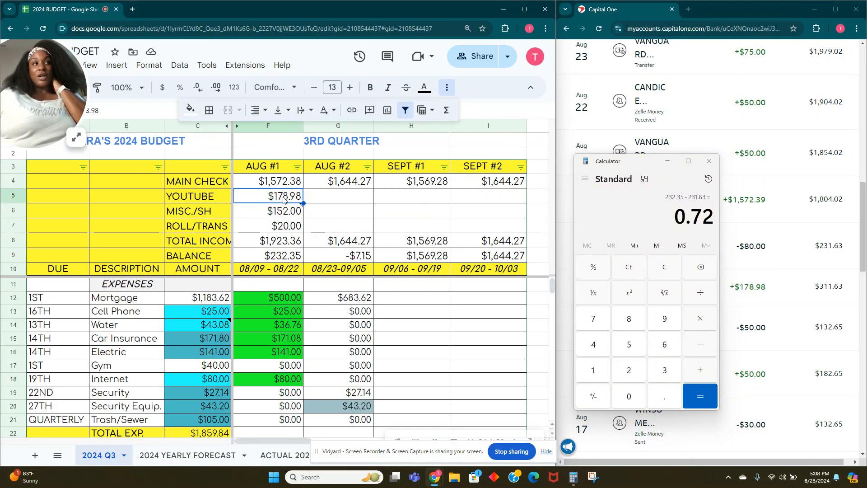
scroll(771, 281, up, 2)
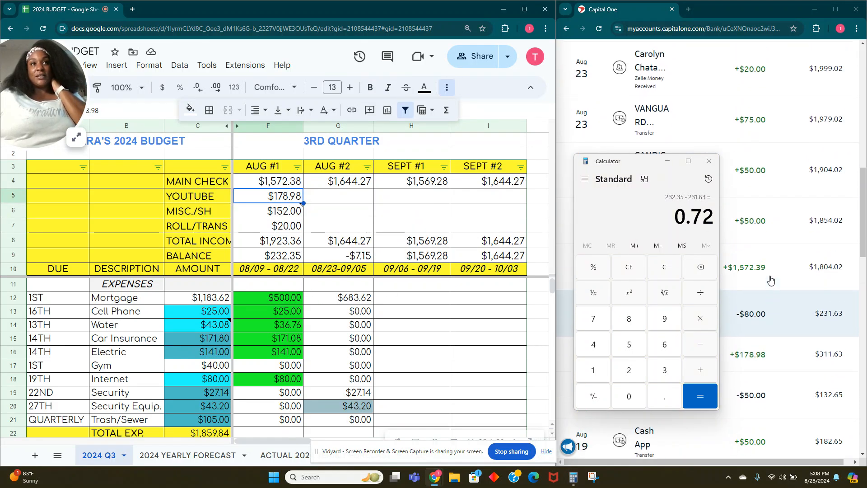
scroll(770, 280, up, 3)
scroll(769, 279, down, 4)
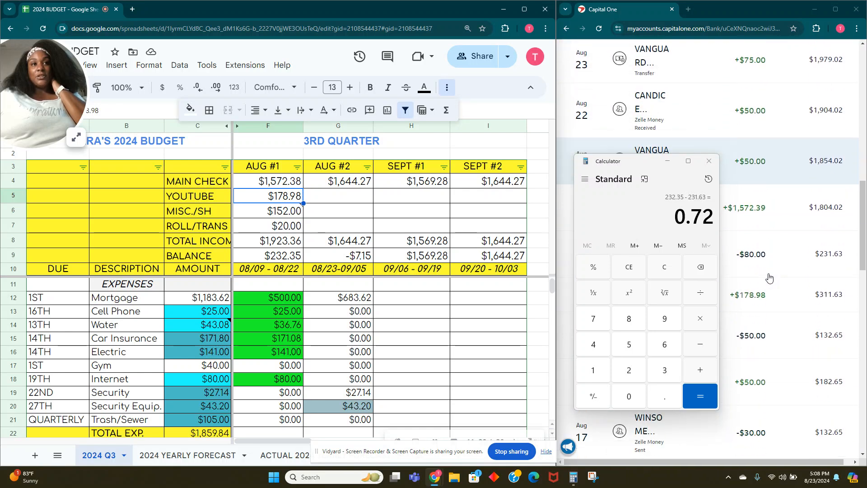
scroll(769, 278, down, 1)
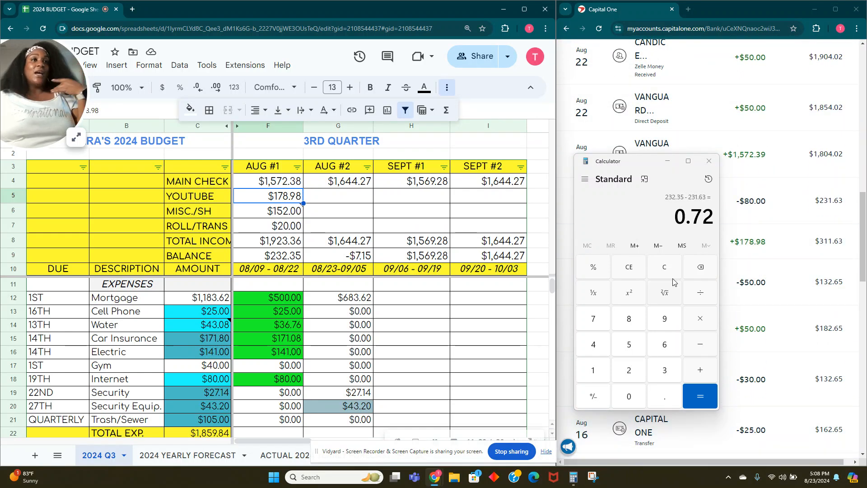
click(665, 166)
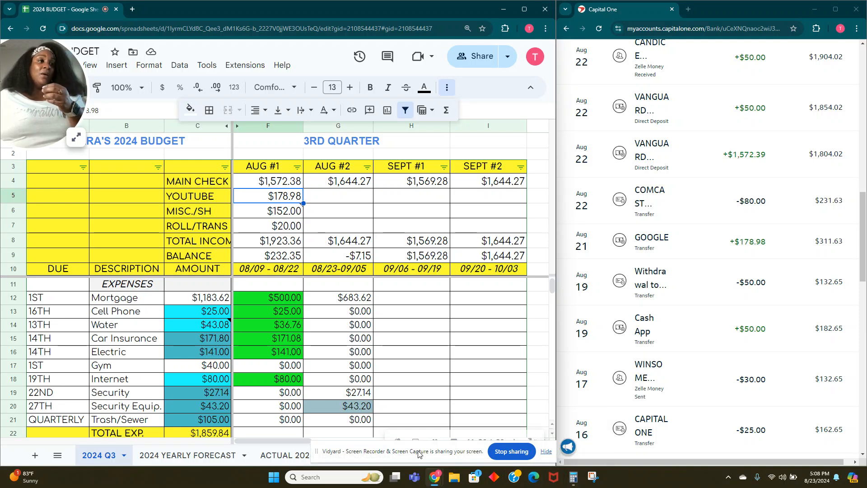
click(546, 452)
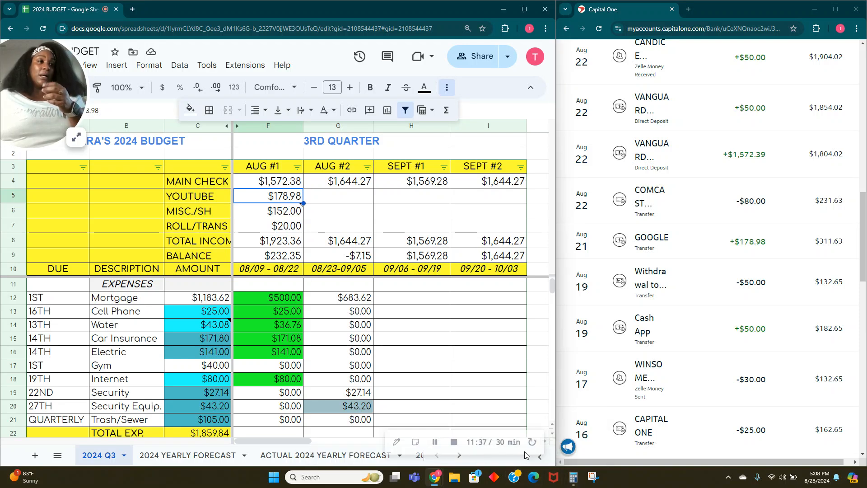
click(437, 445)
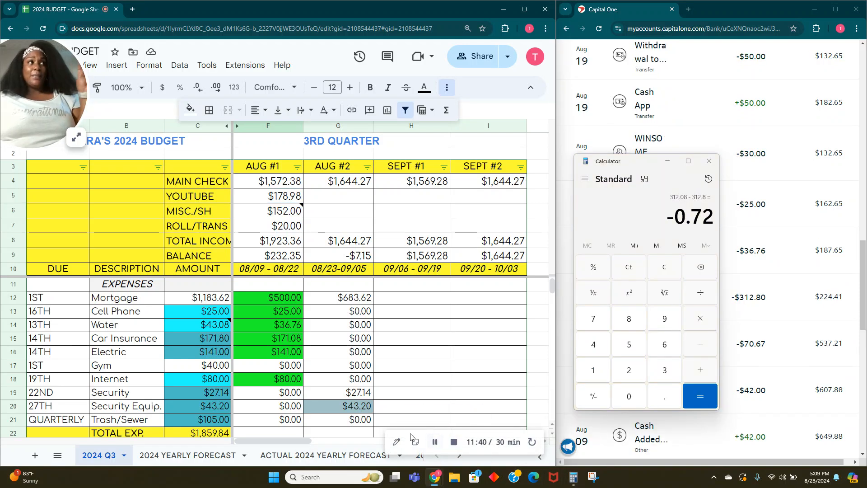
Add 171.08 and 141 in Calculator to compare the Car Insurance and Electric total with the bank's 312.80 payment.
click(668, 275)
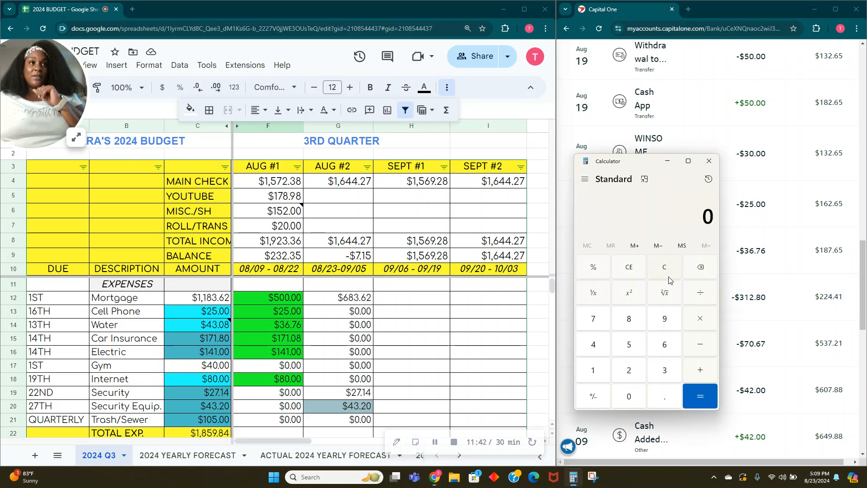
click(277, 343)
click(617, 218)
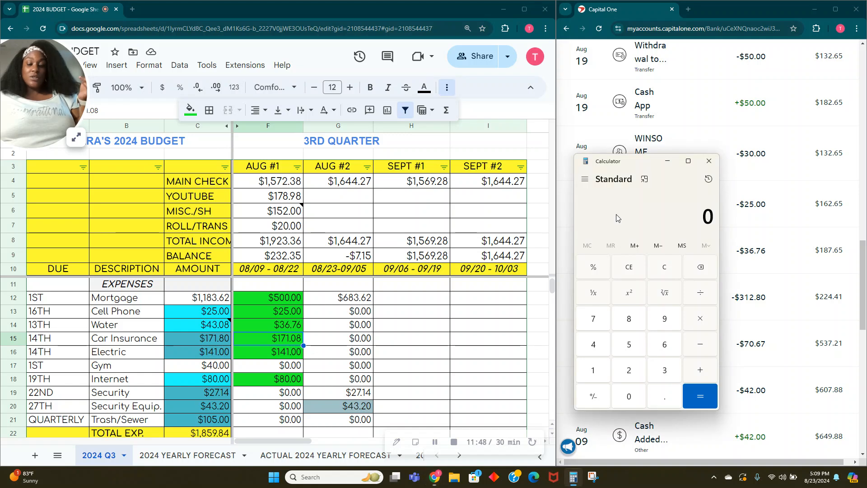
text(171.08 + 141)
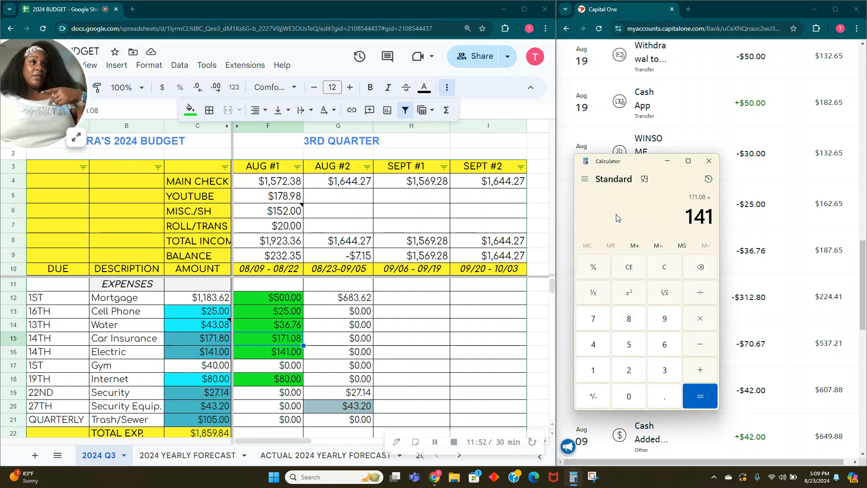
key(Return)
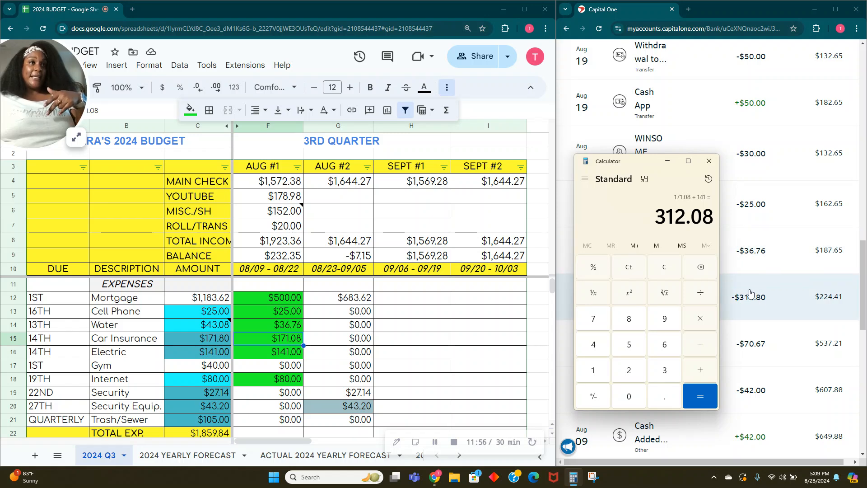
drag(629, 167, 443, 155)
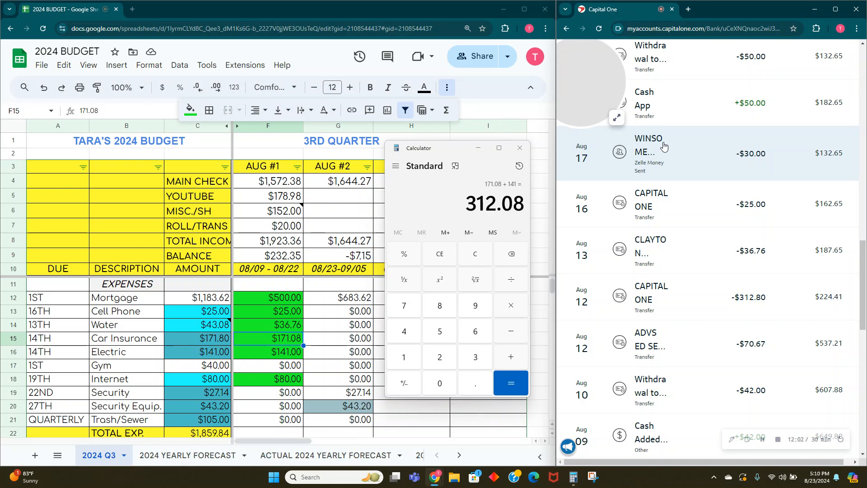
Open the Bye Bye Debt card account and find the August 10 Georgia Power and State Farm Insurance charges.
scroll(697, 119, up, 5)
scroll(696, 119, up, 10)
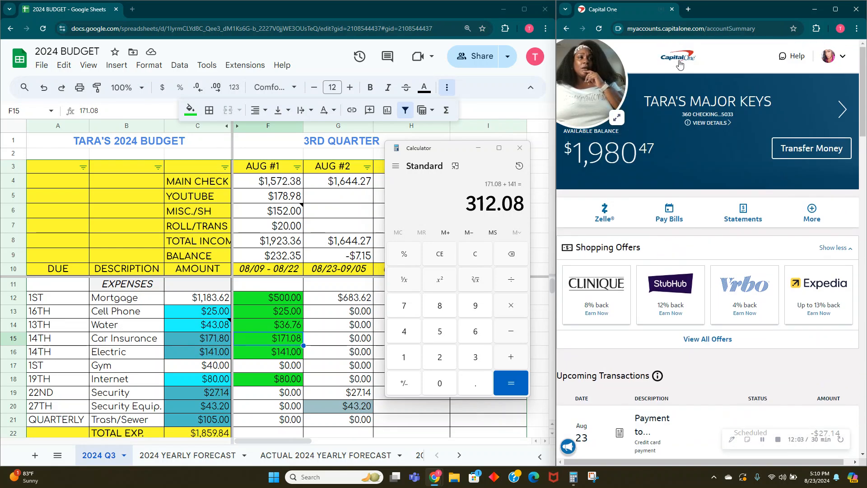
click(622, 310)
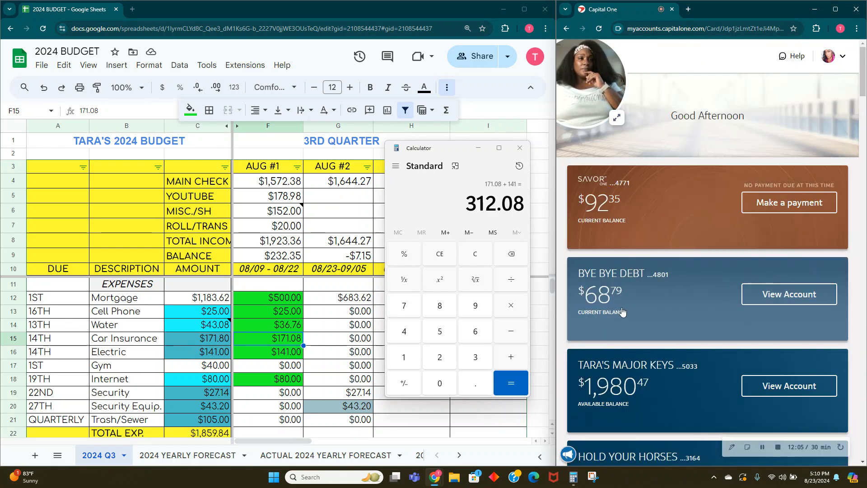
scroll(641, 309, down, 15)
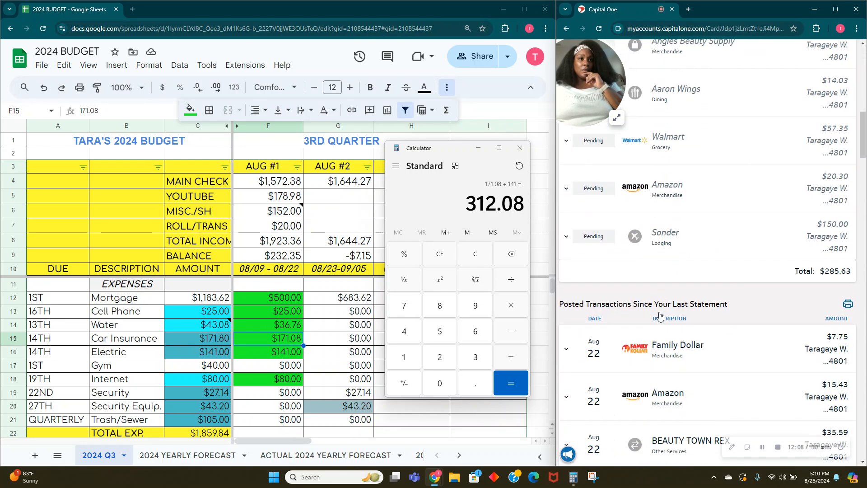
scroll(659, 310, down, 15)
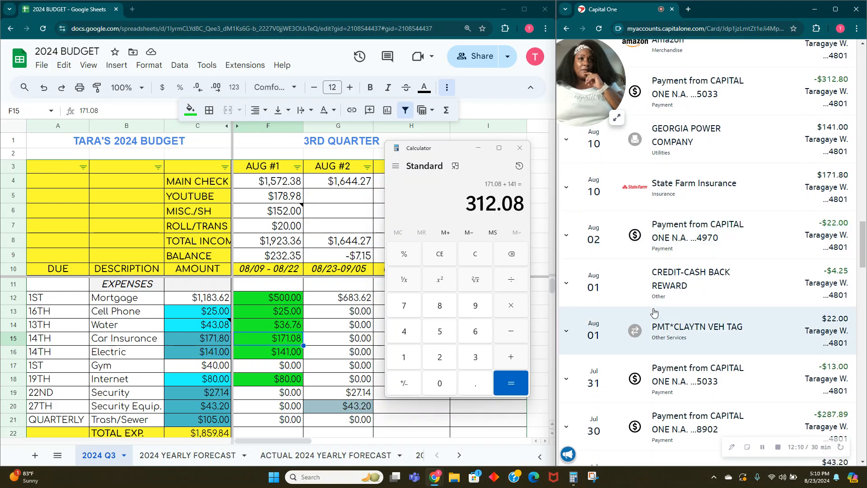
scroll(653, 311, down, 3)
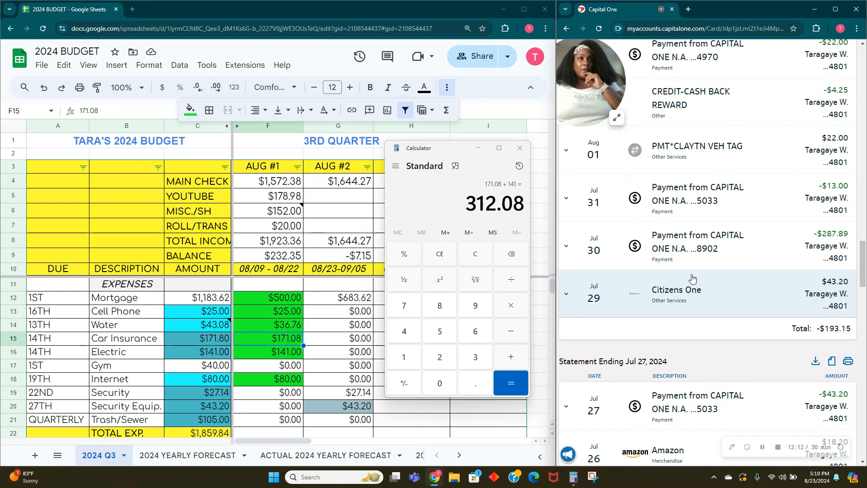
scroll(710, 264, up, 4)
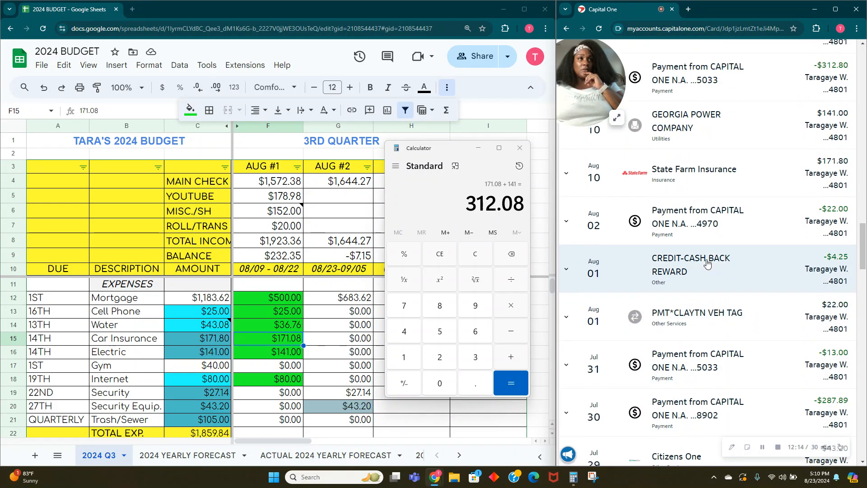
scroll(707, 263, up, 2)
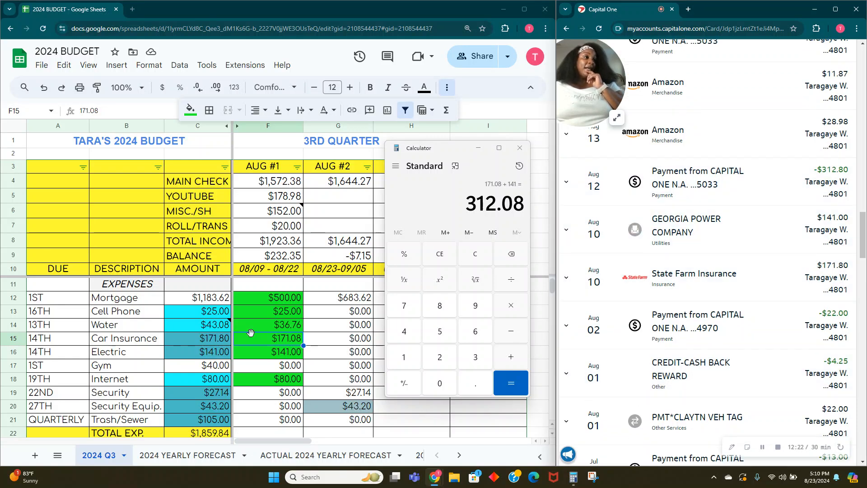
Set the AUG #1 Car Insurance amount to 171.80 in the budget sheet.
click(260, 340)
text(171.80)
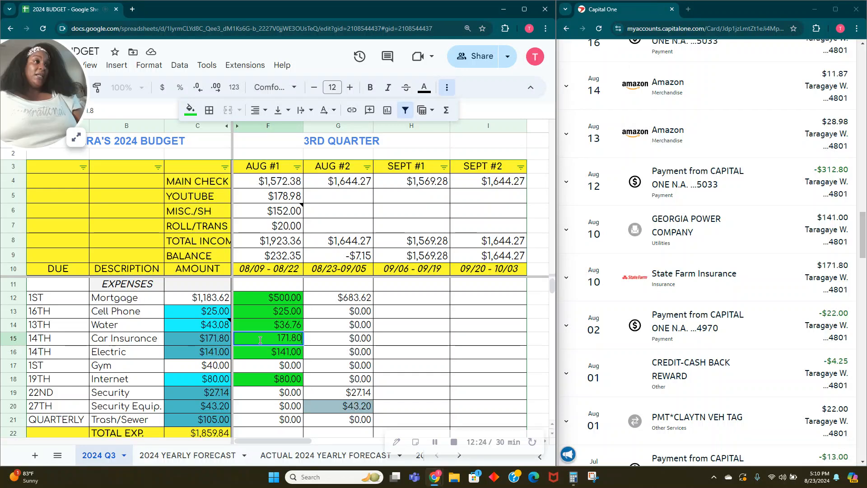
key(Tab)
Return to the 360 Checking account and compare its balance after the Comcast payment with the AUG #1 balance.
scroll(652, 87, up, 15)
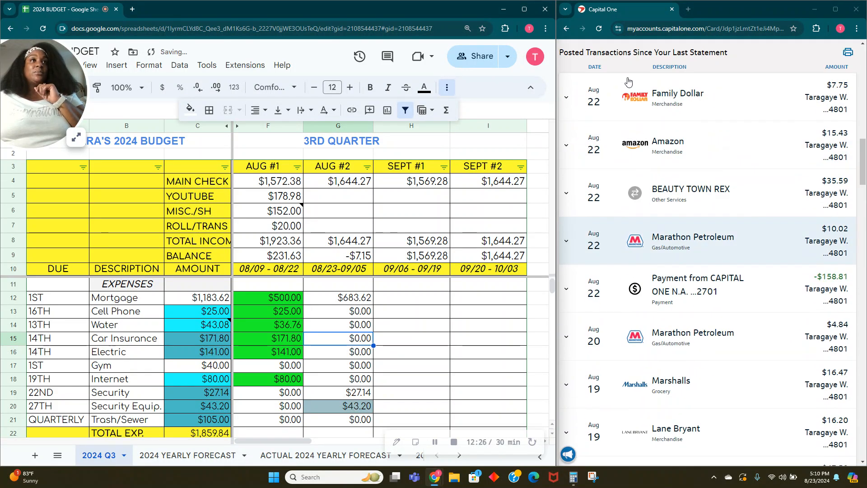
scroll(652, 87, up, 10)
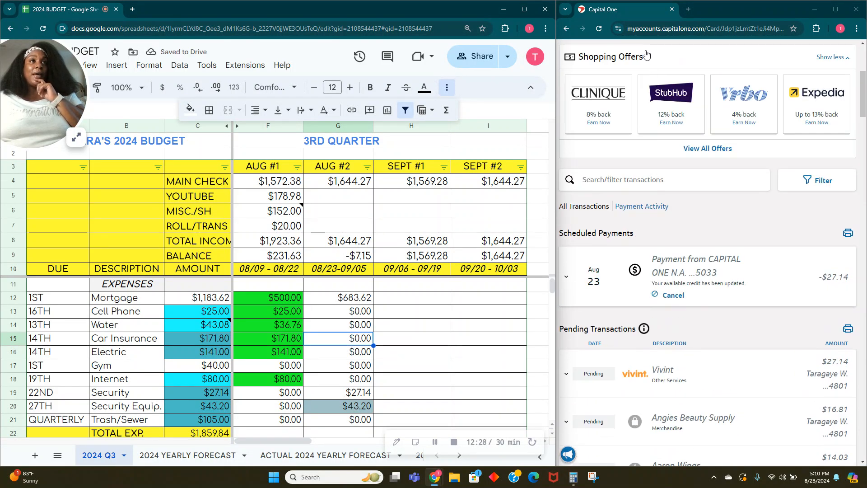
click(674, 57)
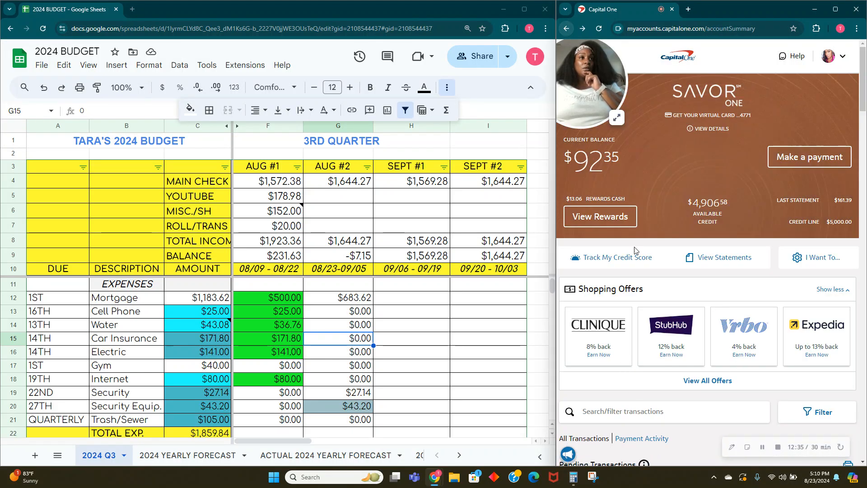
click(634, 387)
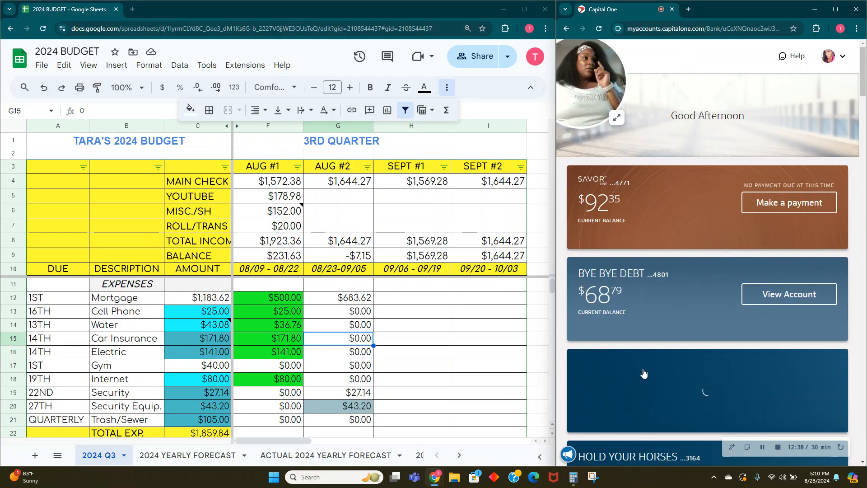
scroll(723, 267, down, 8)
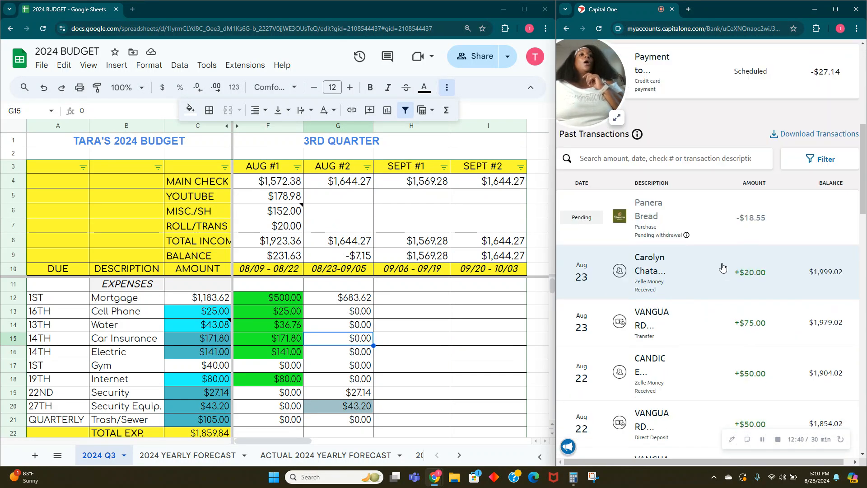
scroll(723, 268, down, 2)
scroll(723, 268, up, 2)
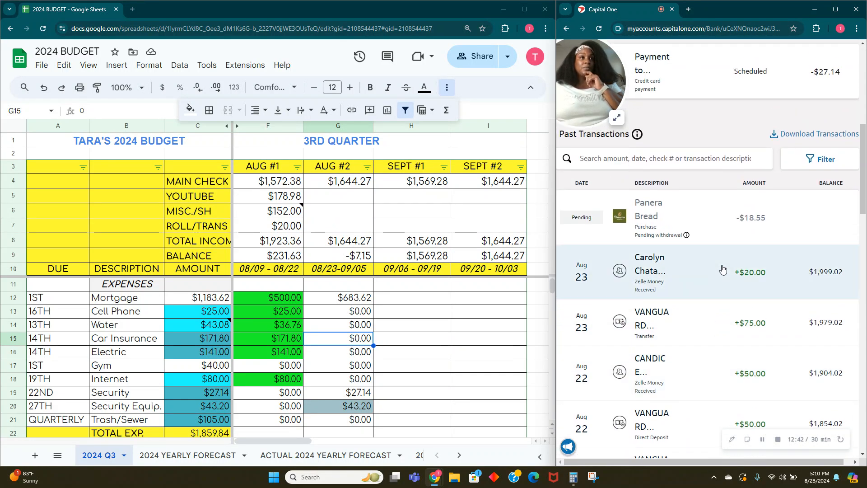
scroll(723, 268, down, 13)
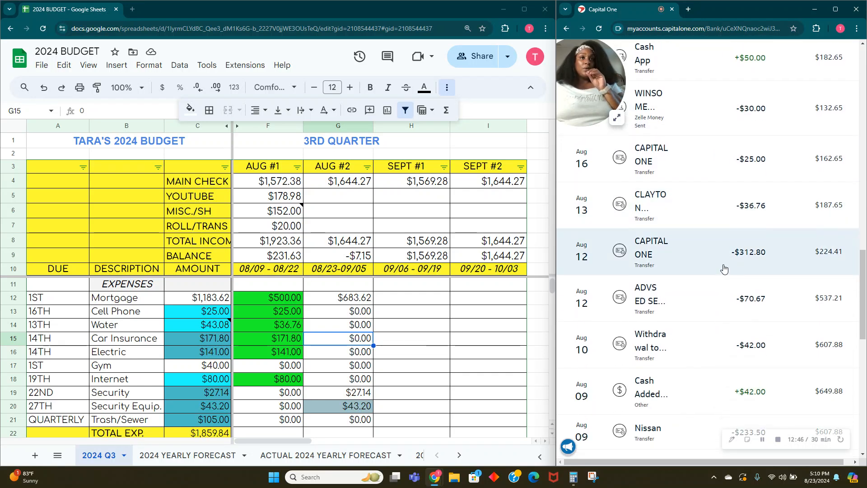
scroll(731, 270, up, 7)
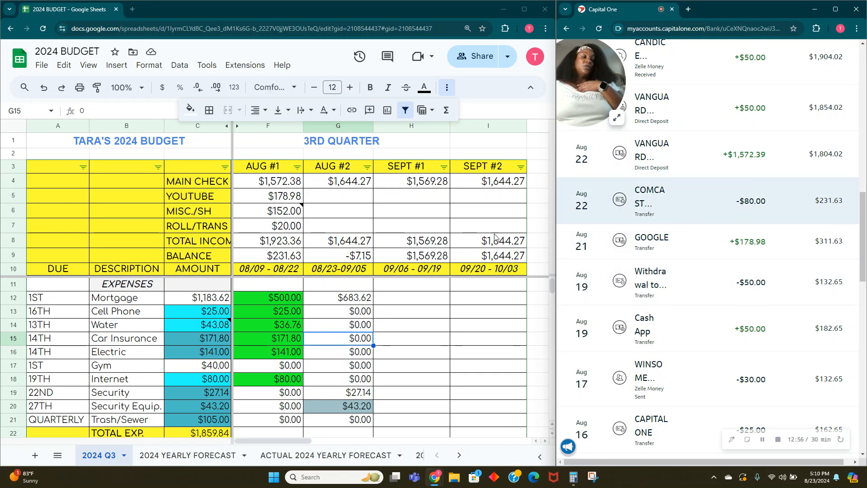
Fill the AUG #1 BUFFER/ROLL cell in the summary rows below the savings section with yellow.
click(270, 258)
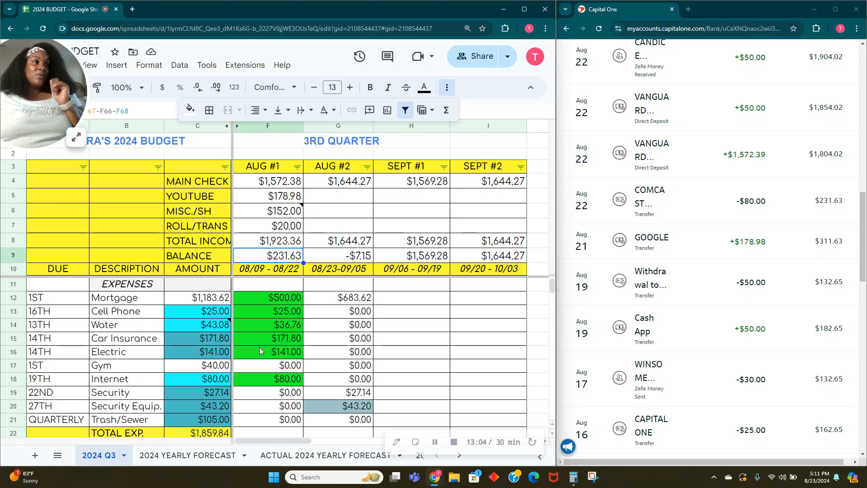
scroll(260, 359, down, 12)
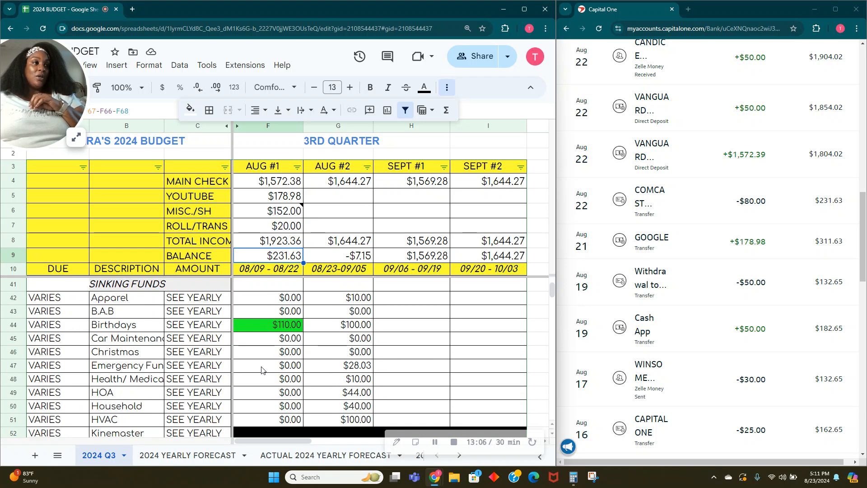
scroll(261, 369, down, 5)
scroll(261, 369, up, 3)
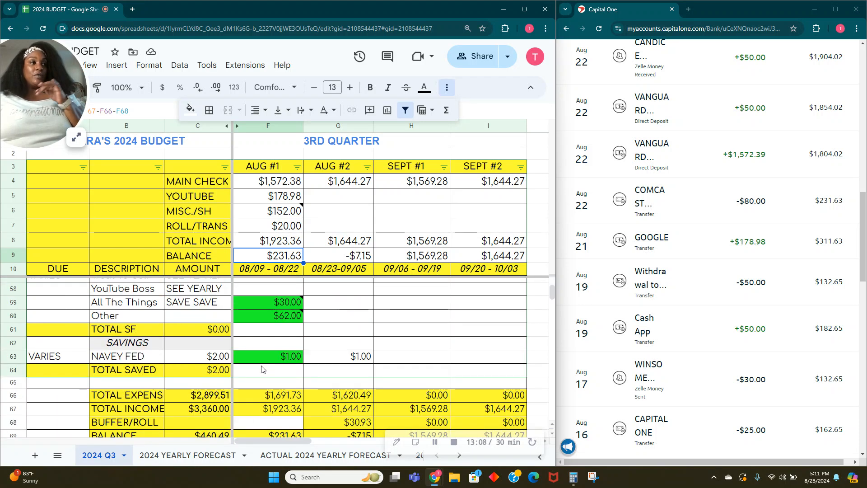
scroll(262, 368, down, 2)
click(280, 332)
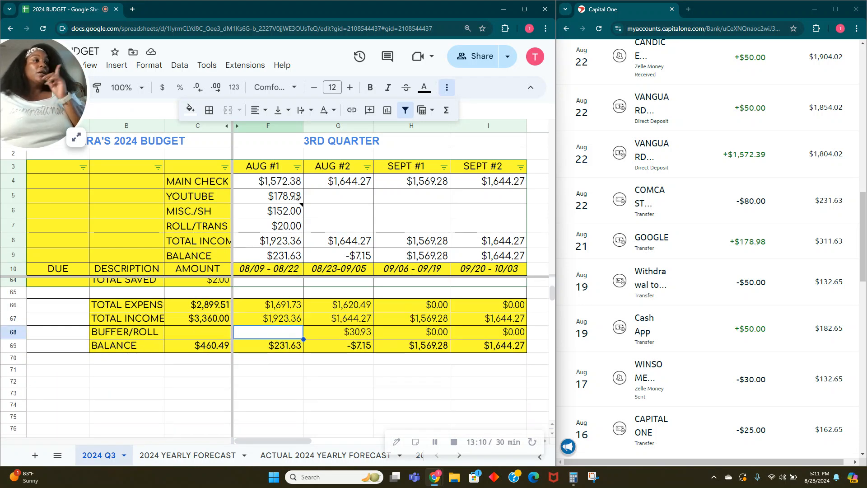
click(190, 110)
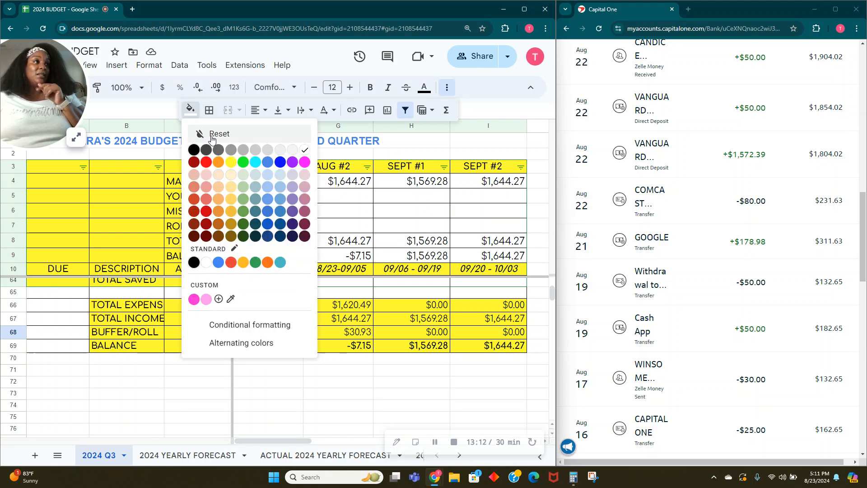
click(229, 163)
Enter 178.98 as the AUG #2 YOUTUBE income.
scroll(348, 345, up, 15)
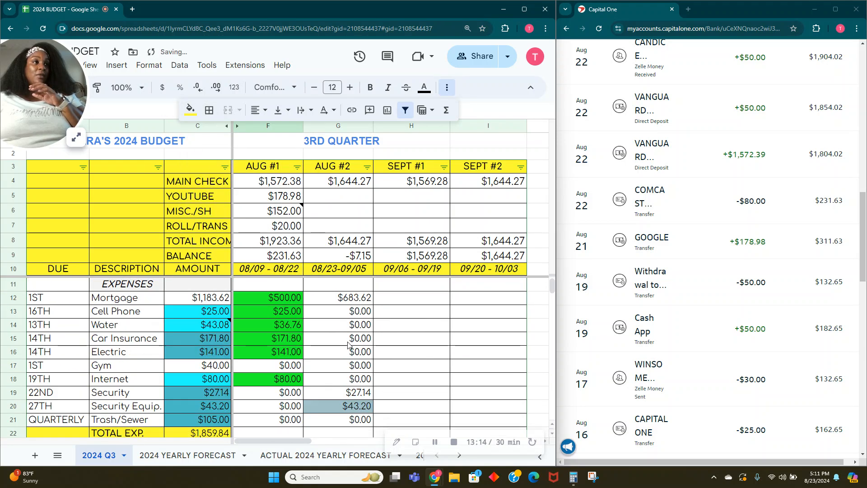
click(347, 200)
text(17)
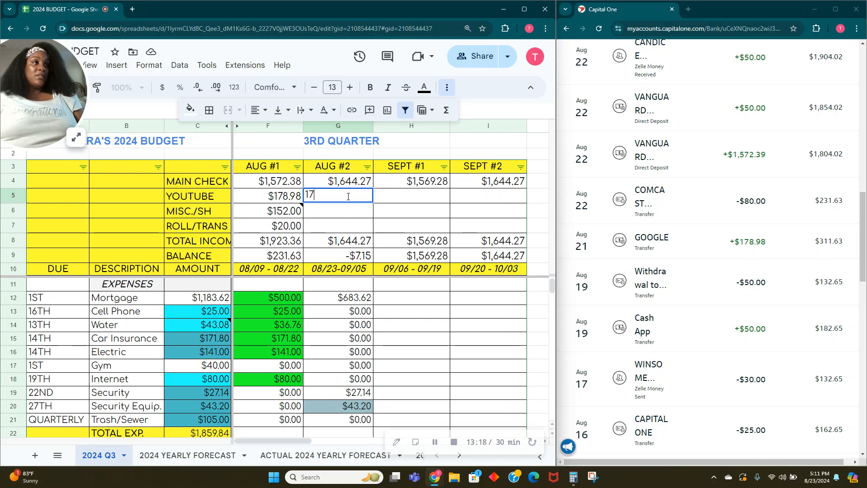
text(8.98)
key(Tab)
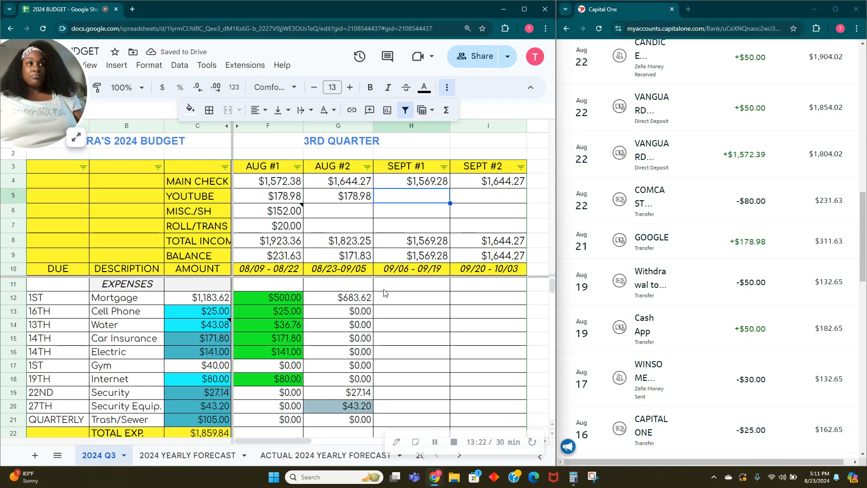
Calculate 231.62 minus 178.98 in Calculator, clear the entry and minimize the calculator.
click(575, 478)
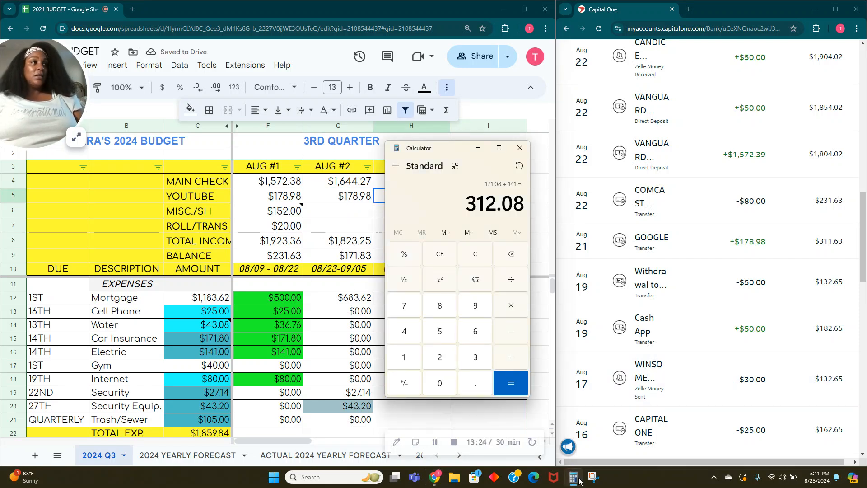
text(231.62)
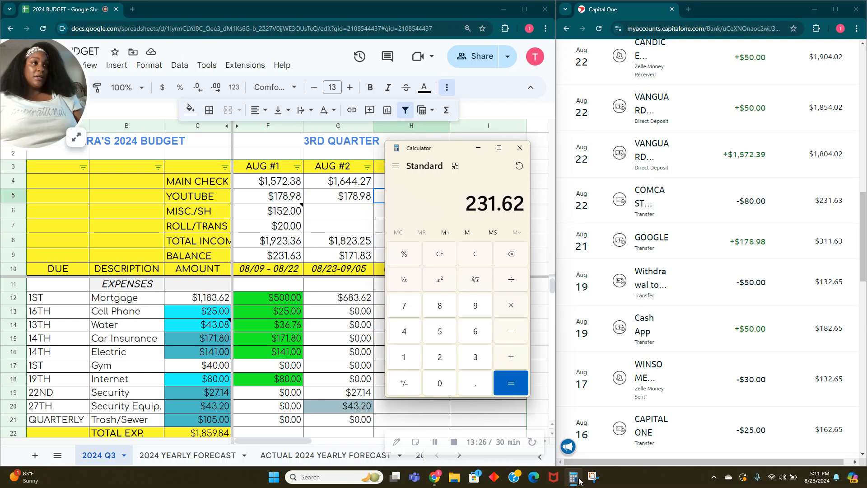
text( - 178.98)
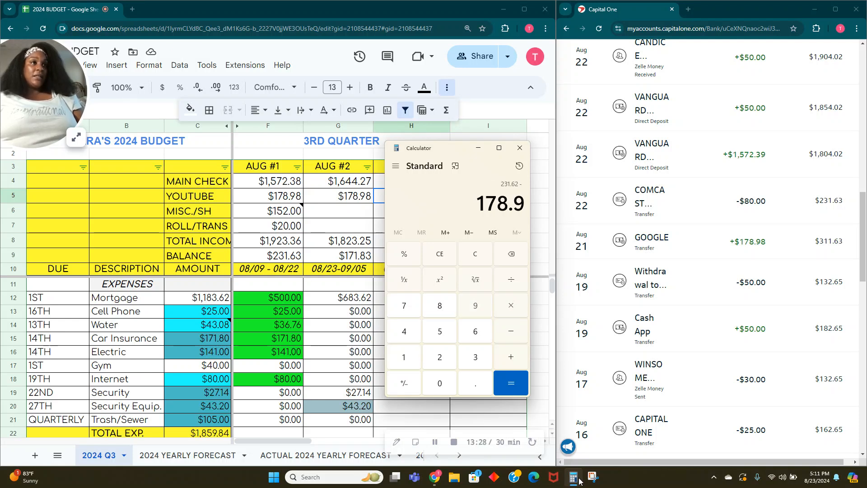
key(Return)
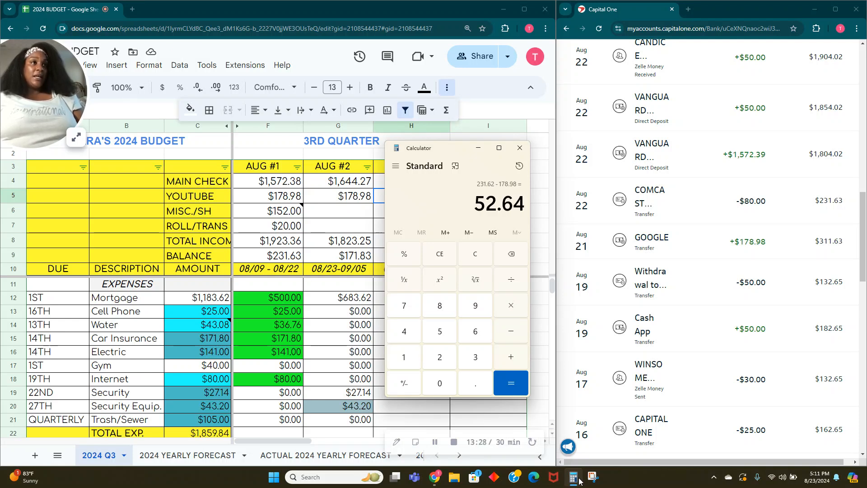
click(476, 254)
click(478, 148)
Enter 52.64 as the AUG #2 ROLL/TRANS income.
click(333, 227)
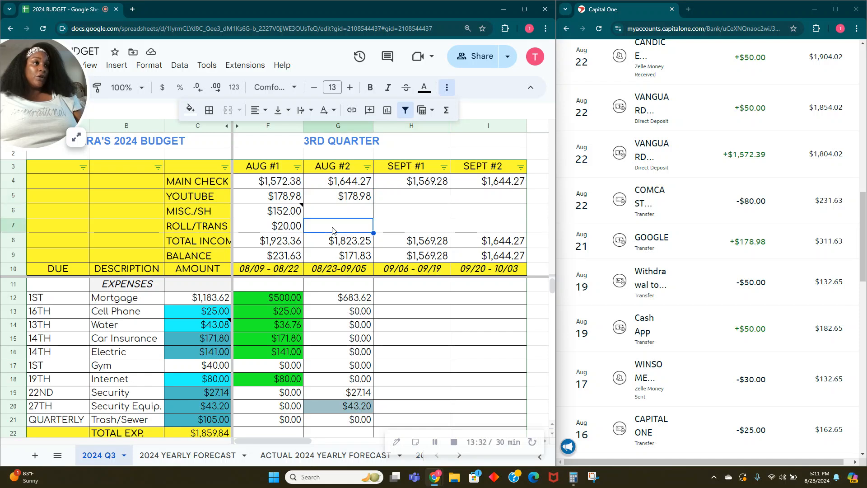
text(52.6)
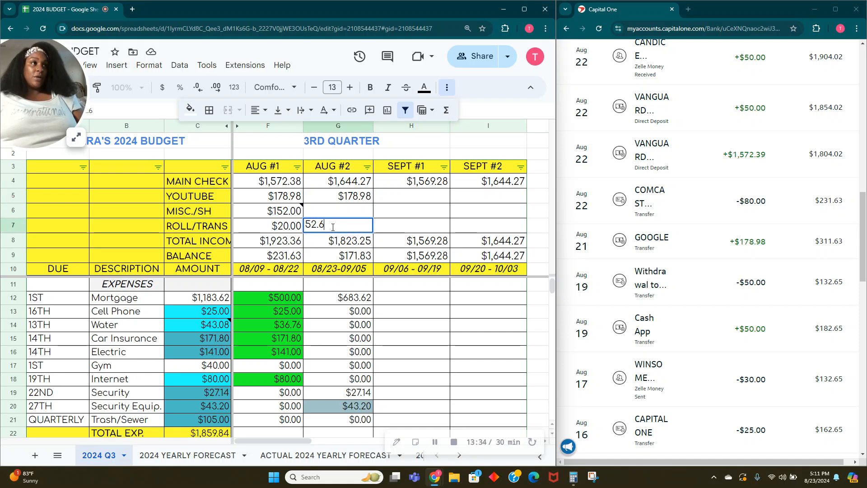
text(4)
key(Tab)
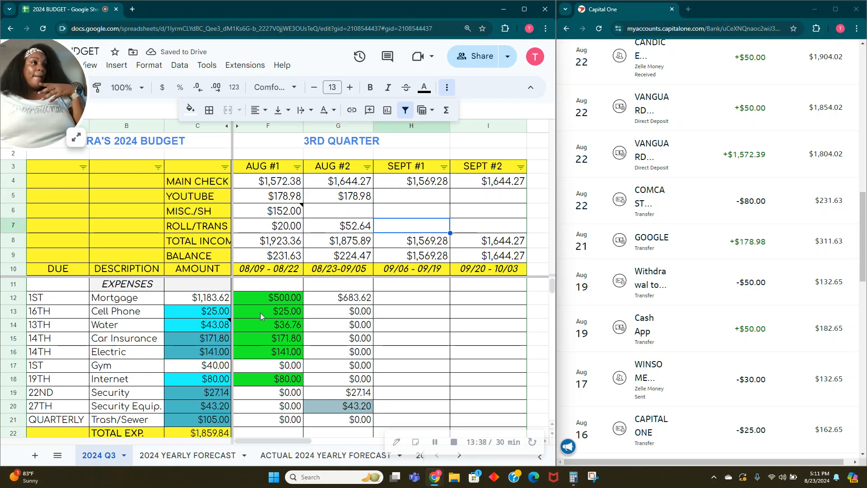
Add "231.63 = ROLLED OVER = 178.98 YT MONEY AND 52.64 AS BALANCE" to the note on the AUG #1 Other cell.
scroll(277, 271, down, 12)
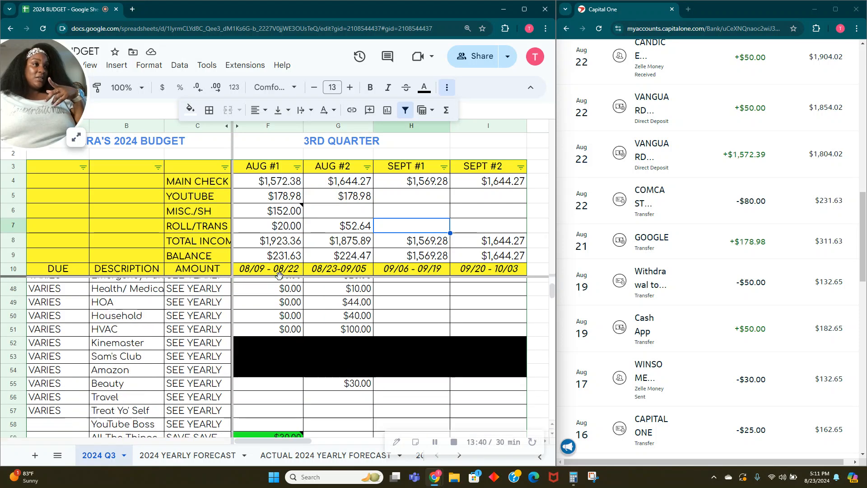
scroll(277, 280, down, 4)
scroll(276, 284, up, 2)
scroll(274, 289, down, 3)
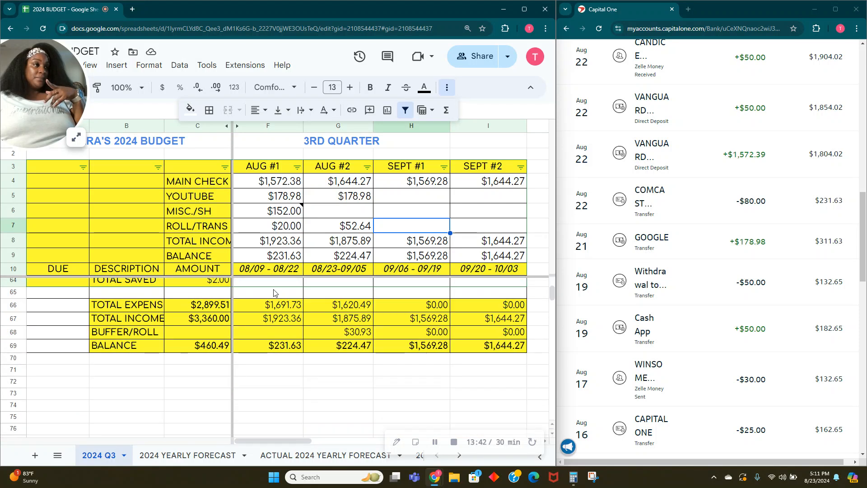
scroll(274, 293, up, 2)
scroll(274, 293, up, 4)
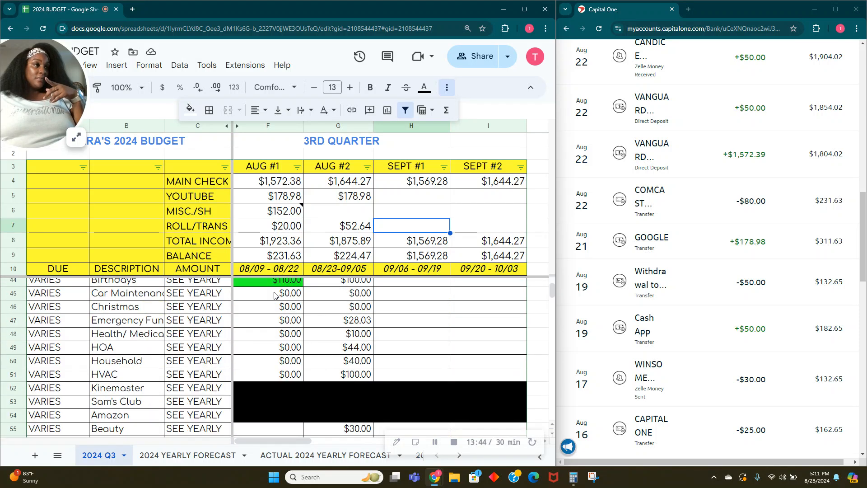
scroll(274, 294, up, 1)
scroll(271, 302, down, 6)
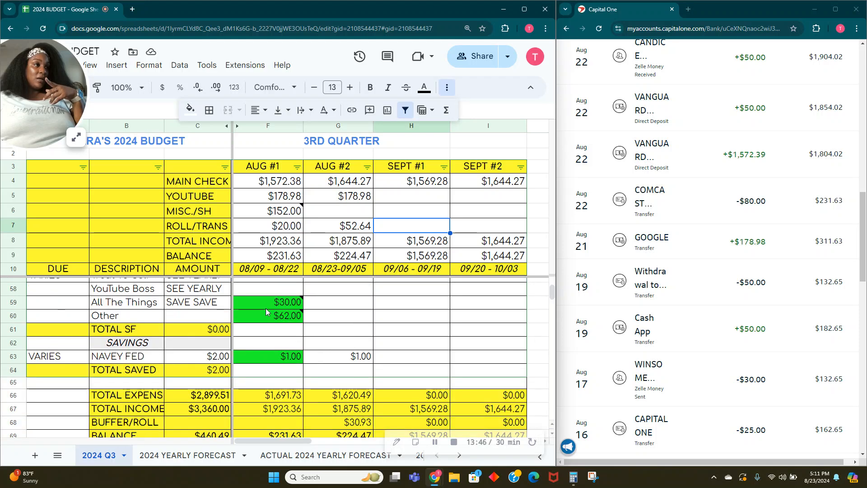
double_click(269, 313)
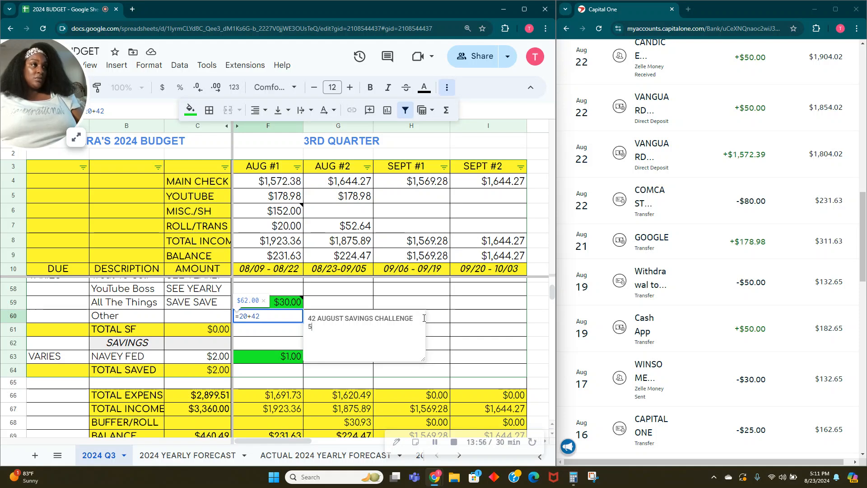
text(439)
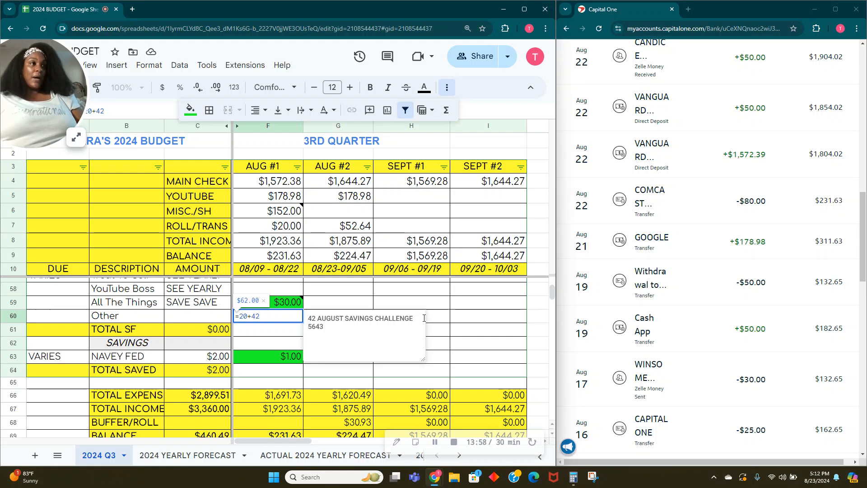
key(BackSpace)
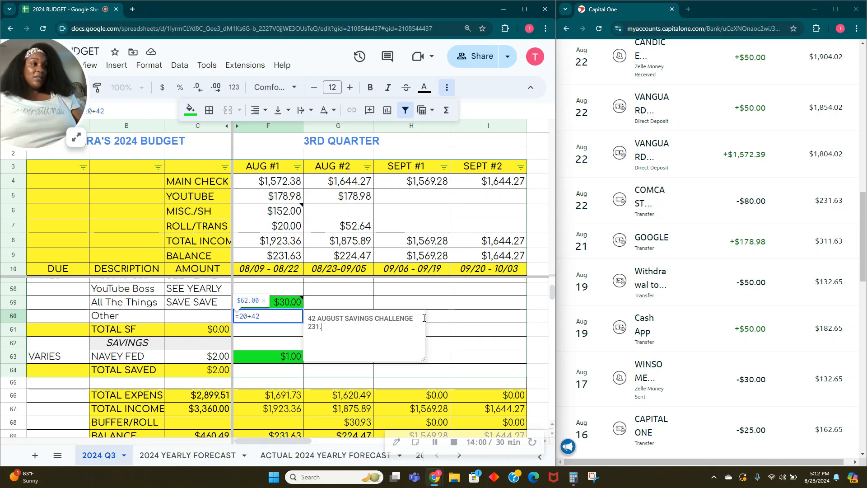
text(231.63 )
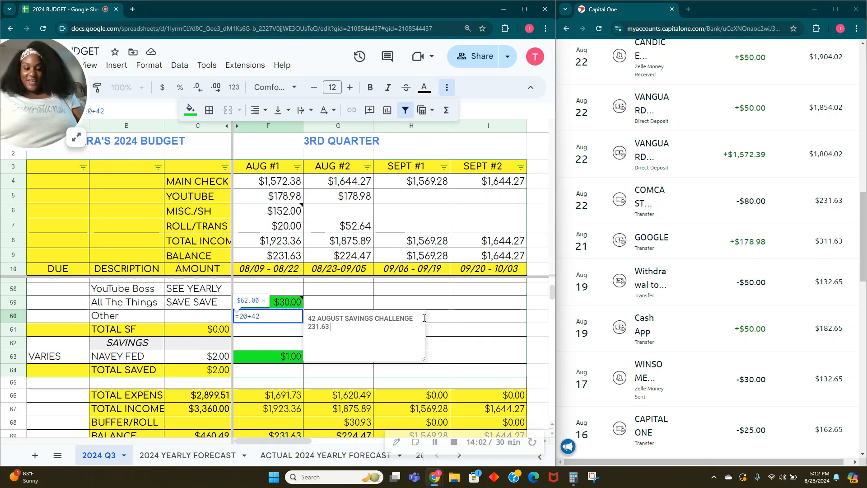
text(= ROL)
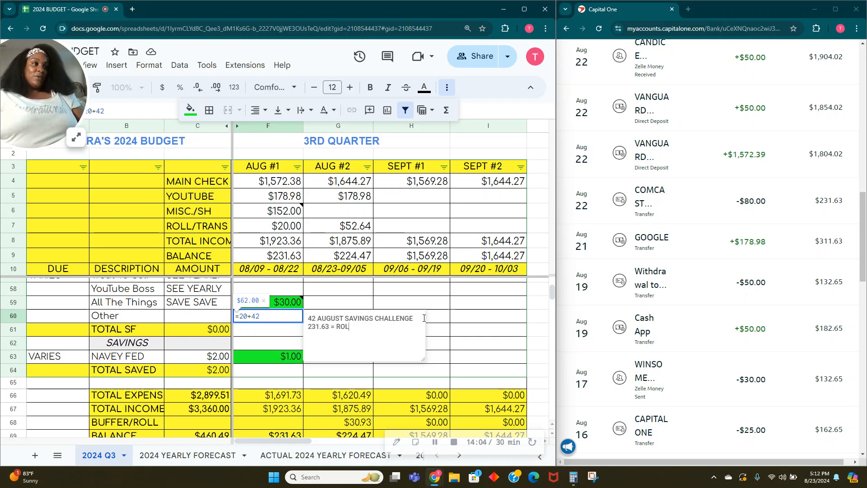
text(LED )
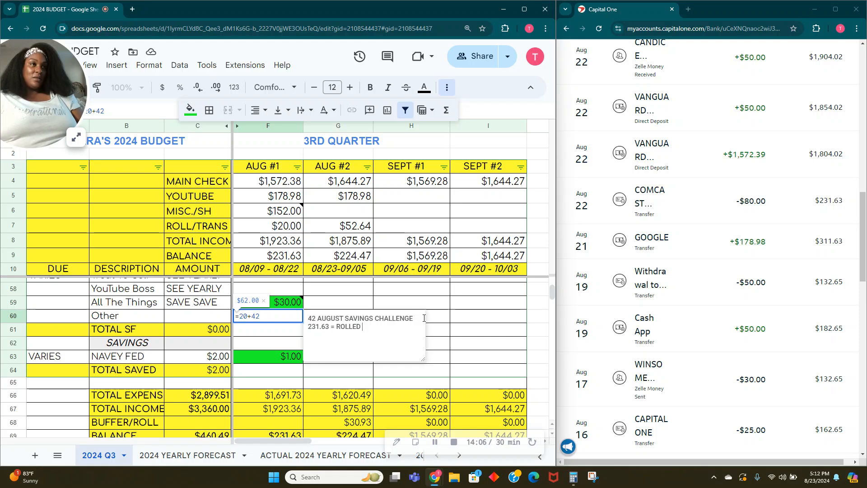
text(OVER)
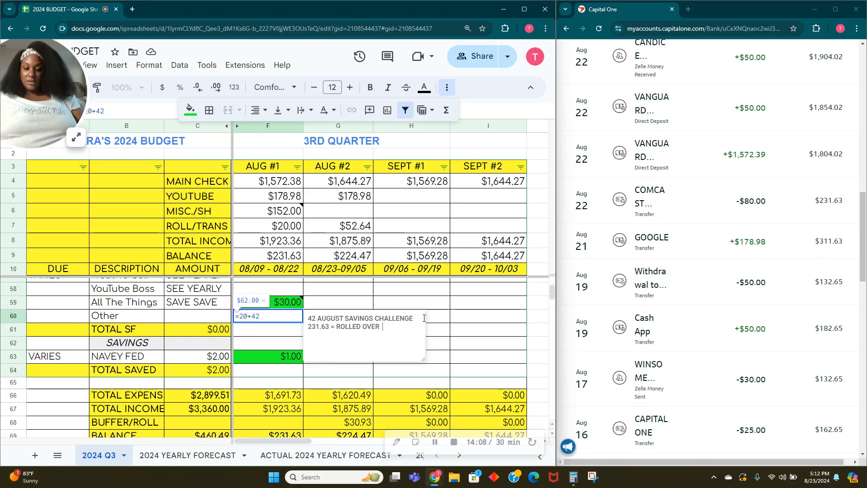
text(  = 178.98)
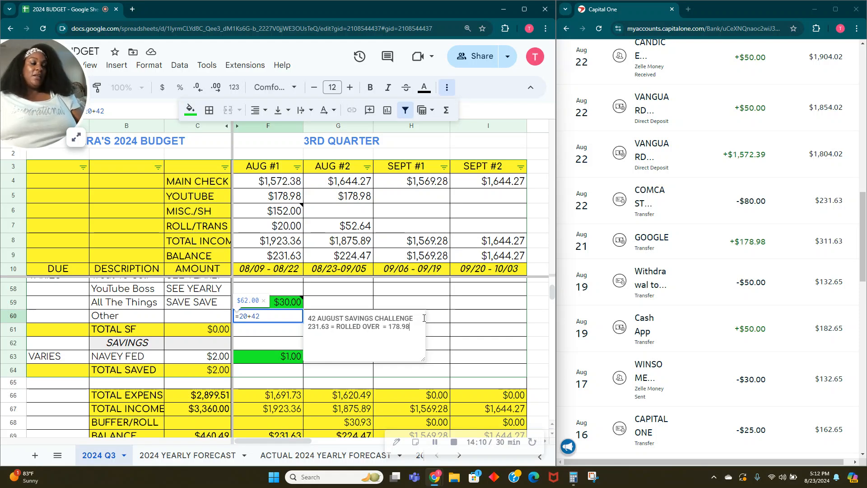
text( YT MONEY AND 52.64 AS)
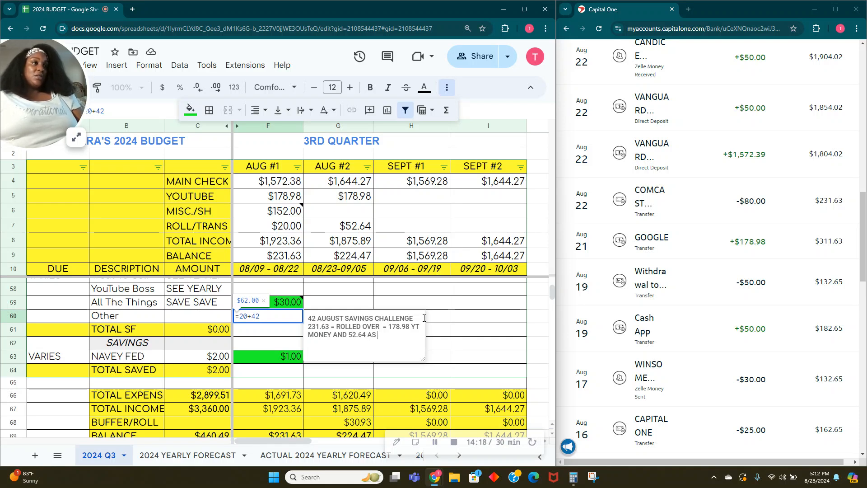
text(BALANCE)
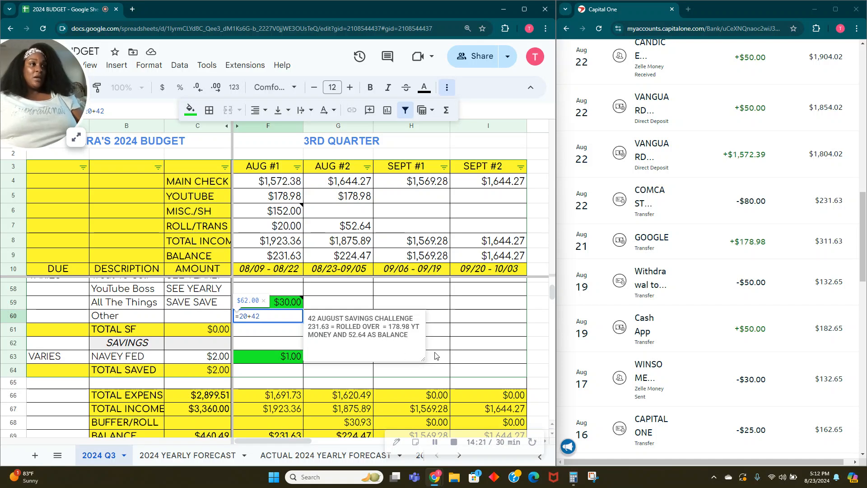
click(467, 344)
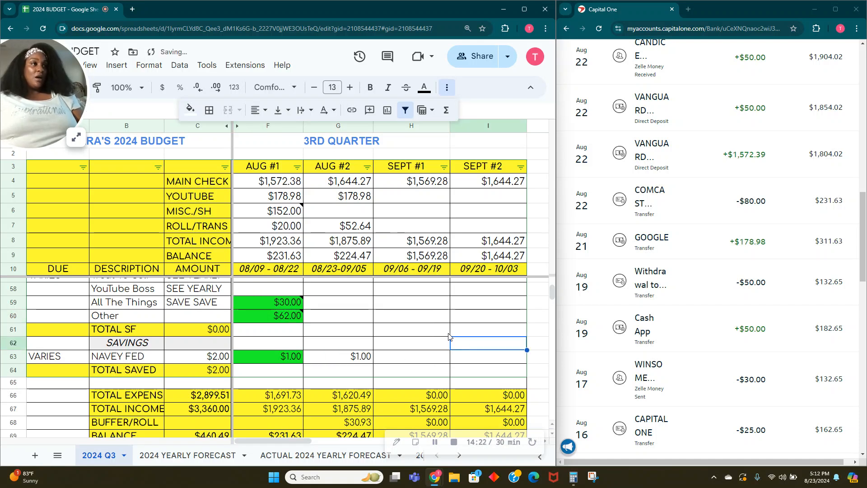
Extend the AUG #1 Other formula to =20+42+231.63 and check the AUG #1 BALANCE in the summary rows.
double_click(286, 320)
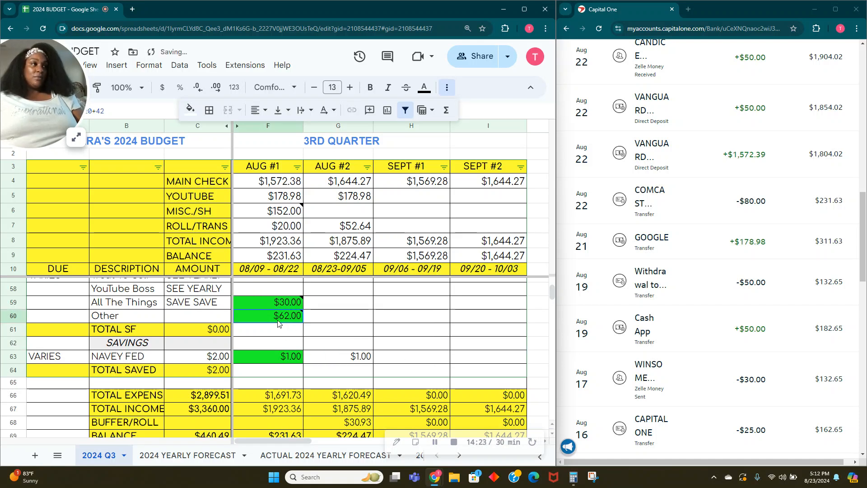
text(+)
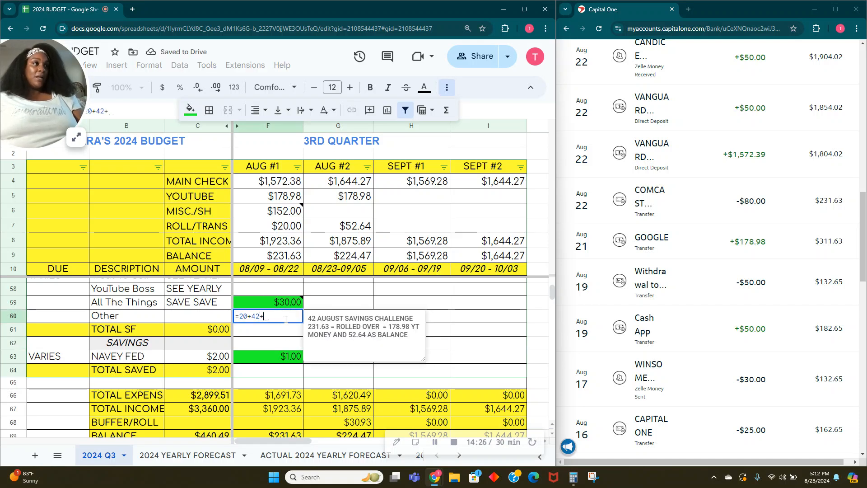
text(231.63)
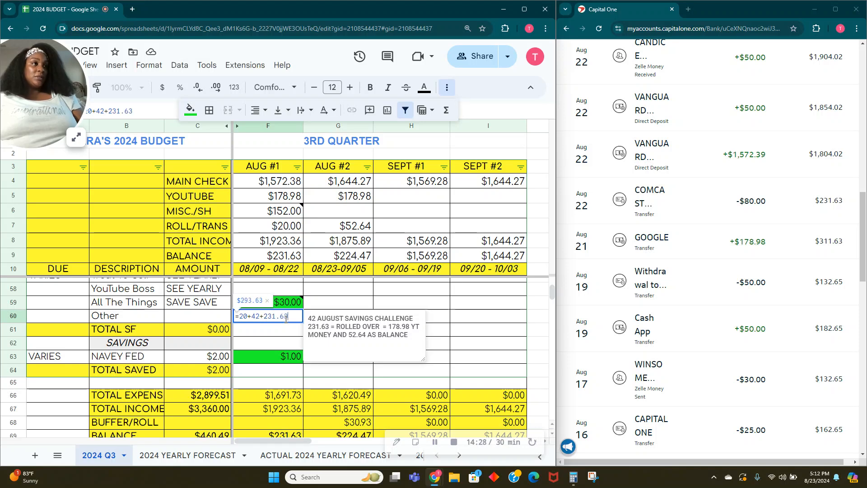
key(Tab)
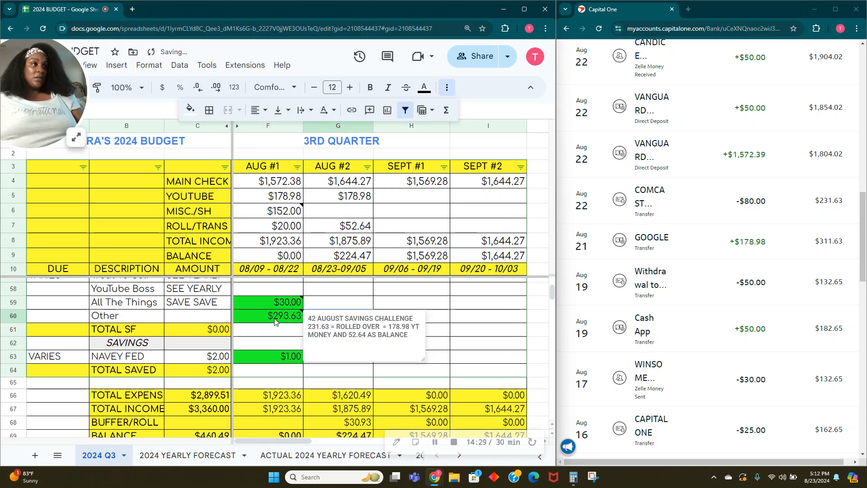
scroll(280, 289, down, 1)
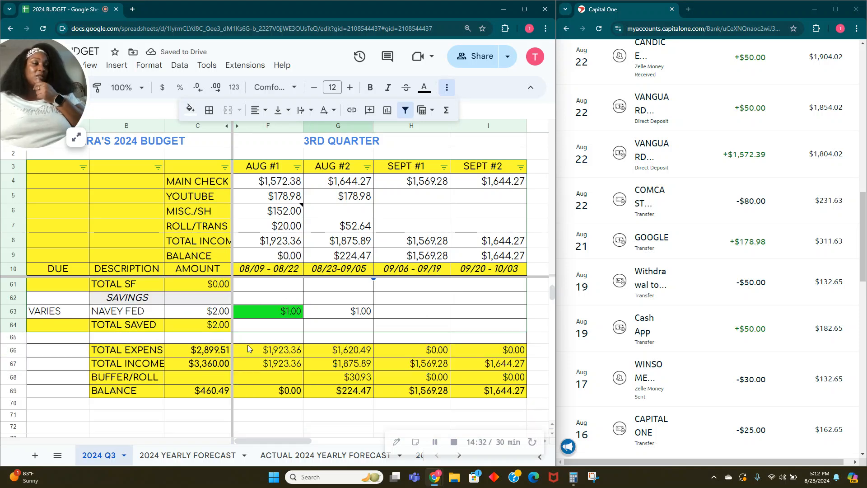
scroll(256, 333, down, 2)
scroll(256, 333, up, 2)
click(271, 391)
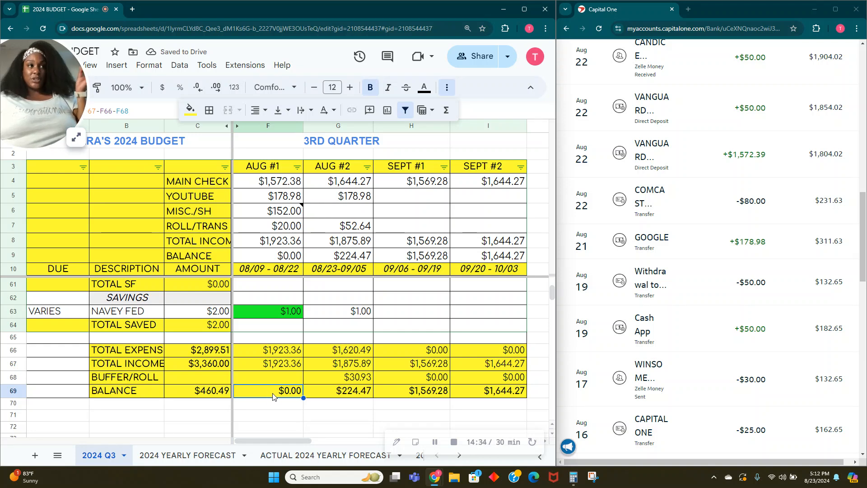
Calculate the AUG #2 ROLL/TRANS amount minus the Security bill (52.64 - 27.14) in Calculator, clear the entry and minimize it.
scroll(271, 391, up, 15)
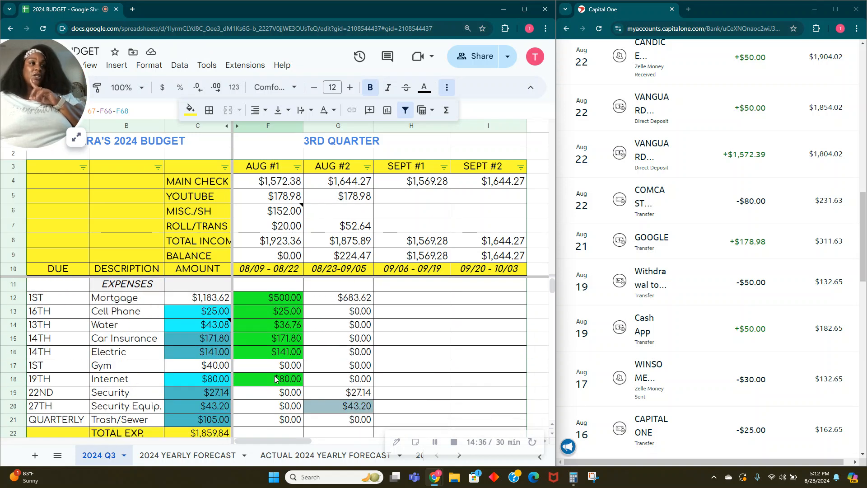
click(346, 393)
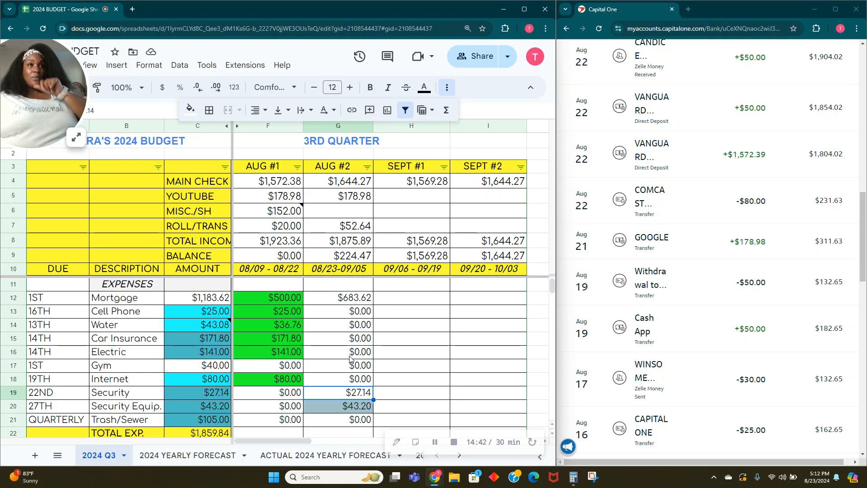
click(344, 224)
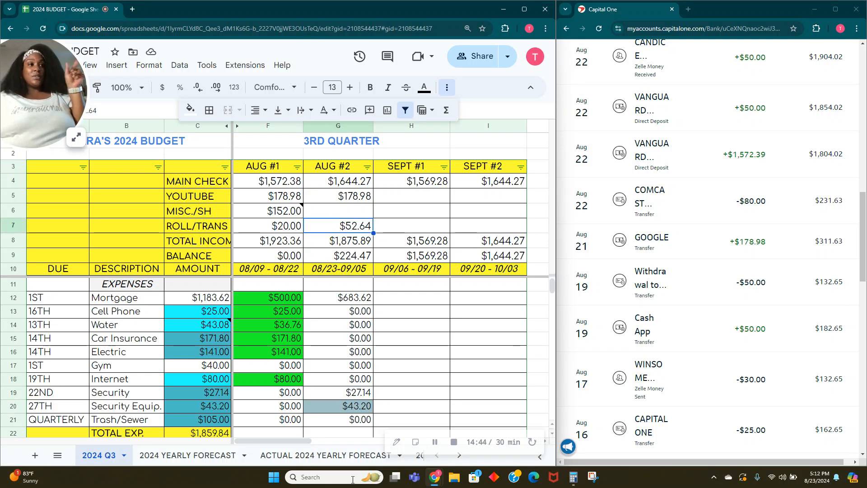
click(574, 478)
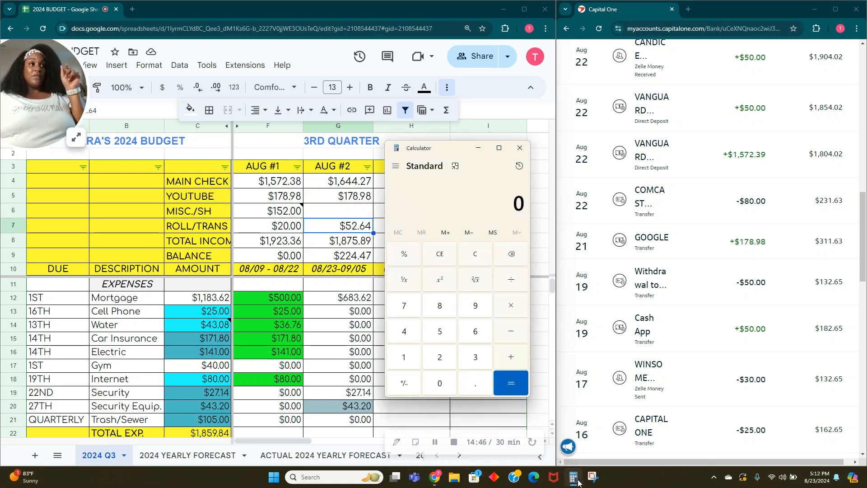
text(52.64 )
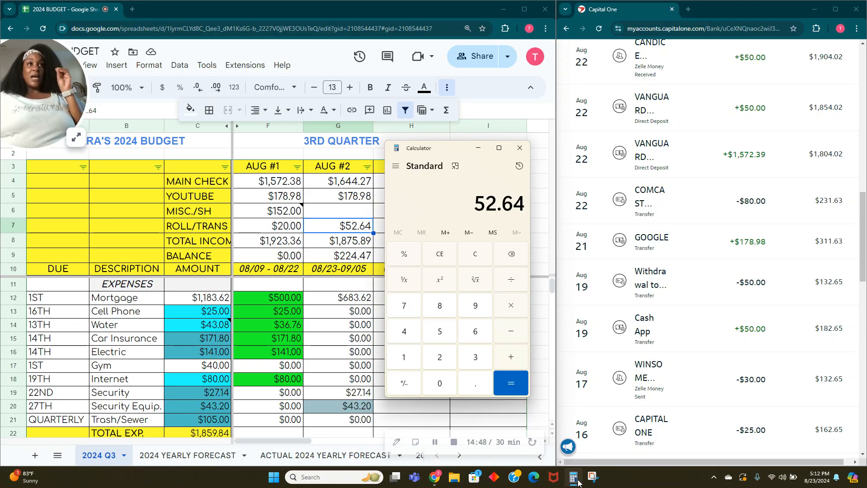
text(- 27.14)
key(Return)
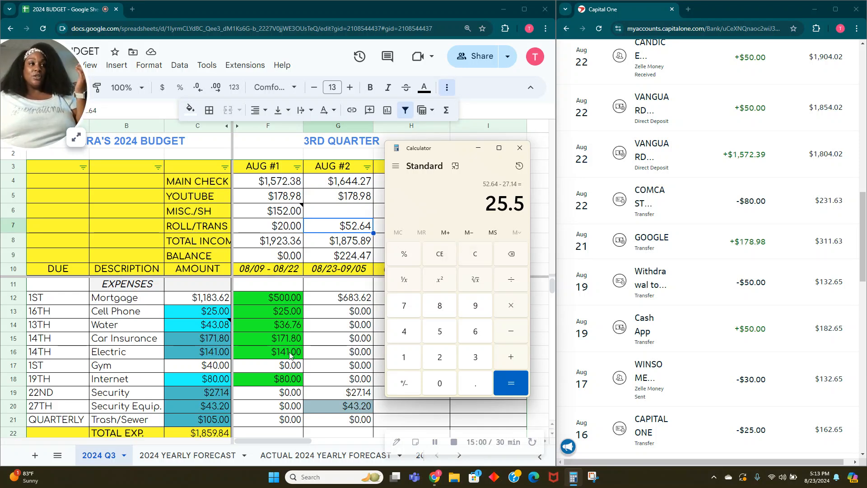
click(471, 261)
click(478, 148)
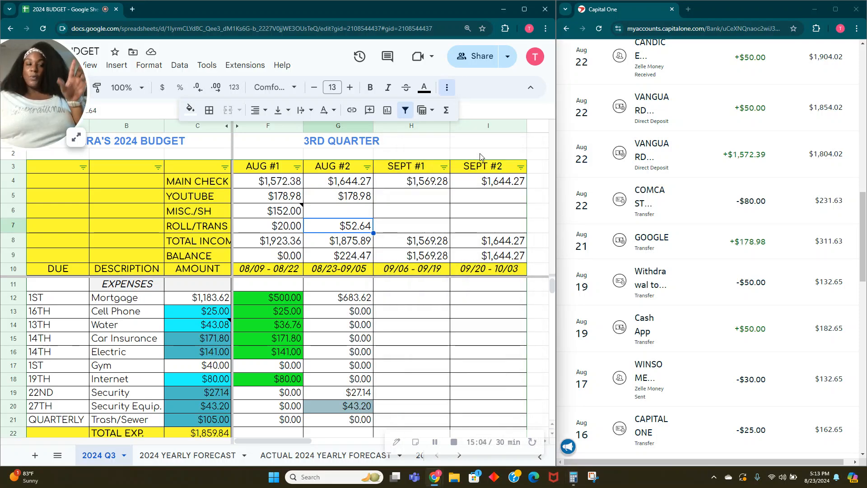
Review the upcoming and latest past transactions in the Capital One account.
scroll(653, 288, up, 15)
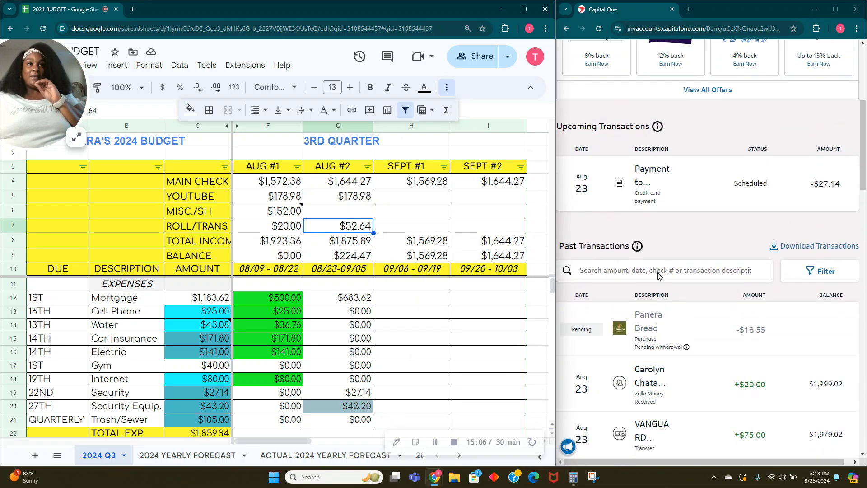
scroll(652, 281, down, 12)
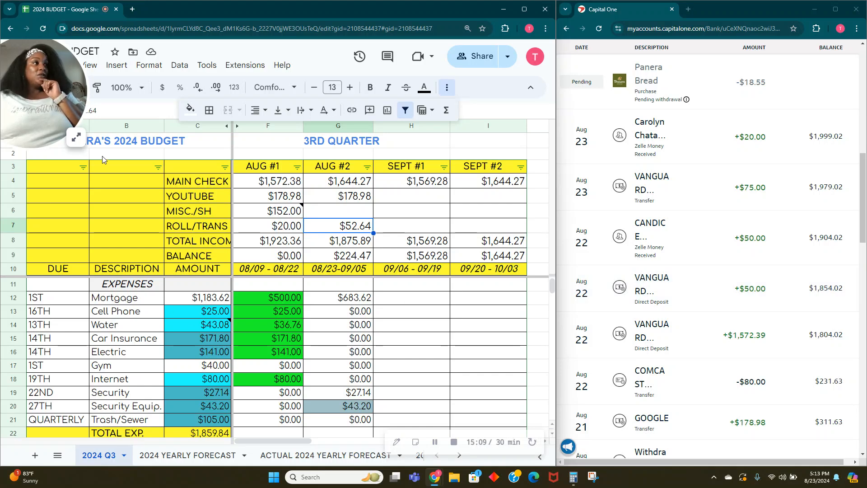
click(76, 137)
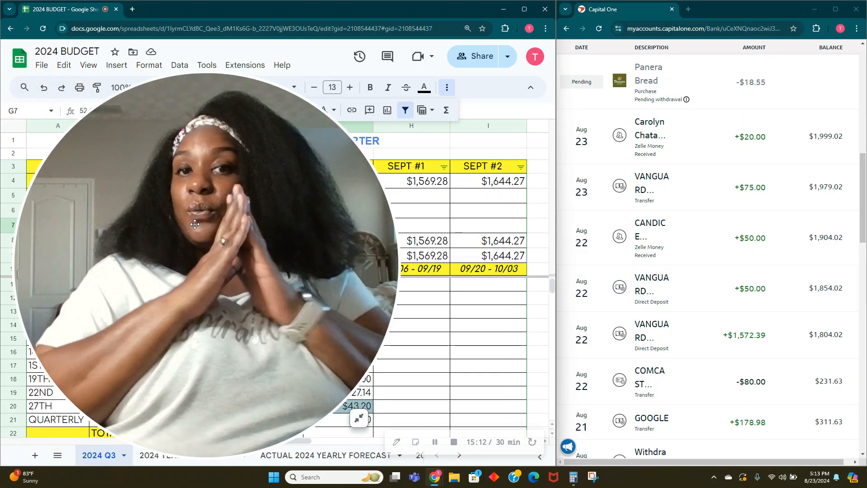